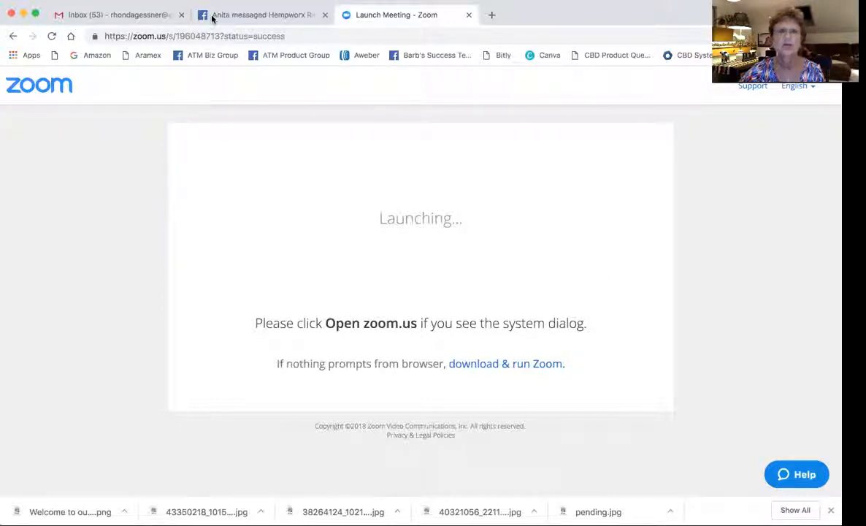
Open a new Chrome tab next to the Zoom meeting tab.
left_click(491, 16)
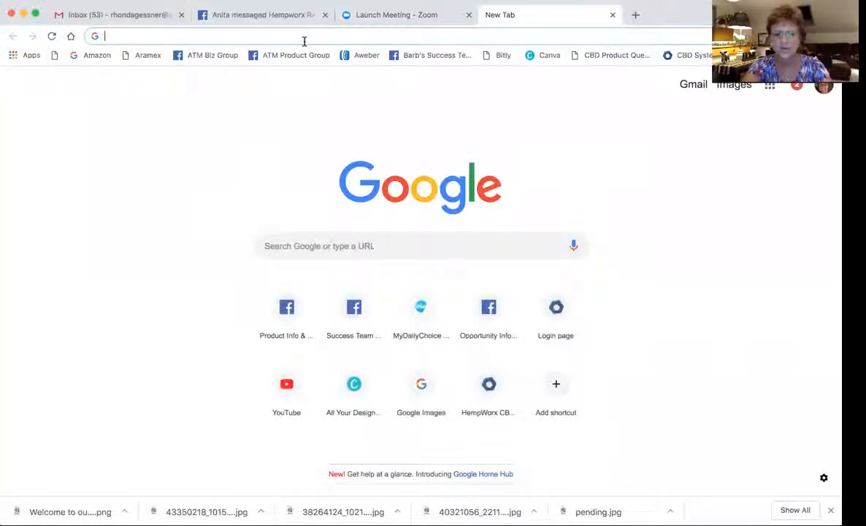
Load canva.com, close the Facebook and Gmail tabs, and show every design type.
type("can")
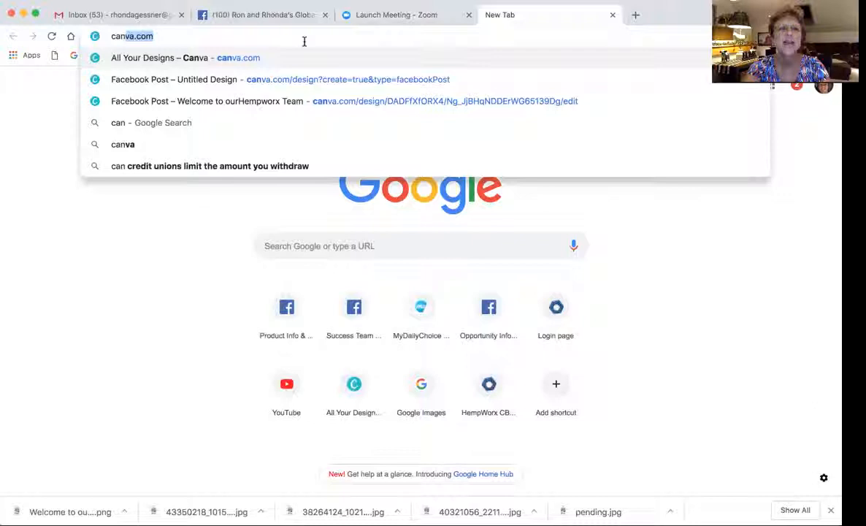
type("va.com")
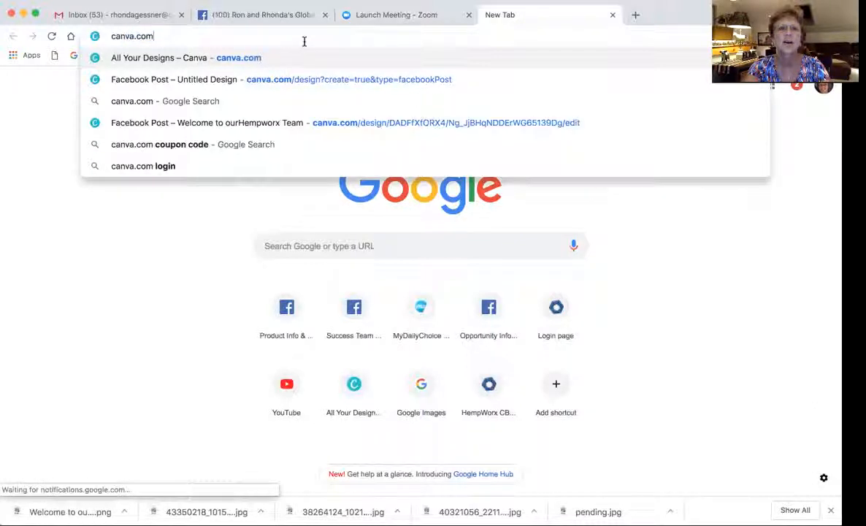
key("Return")
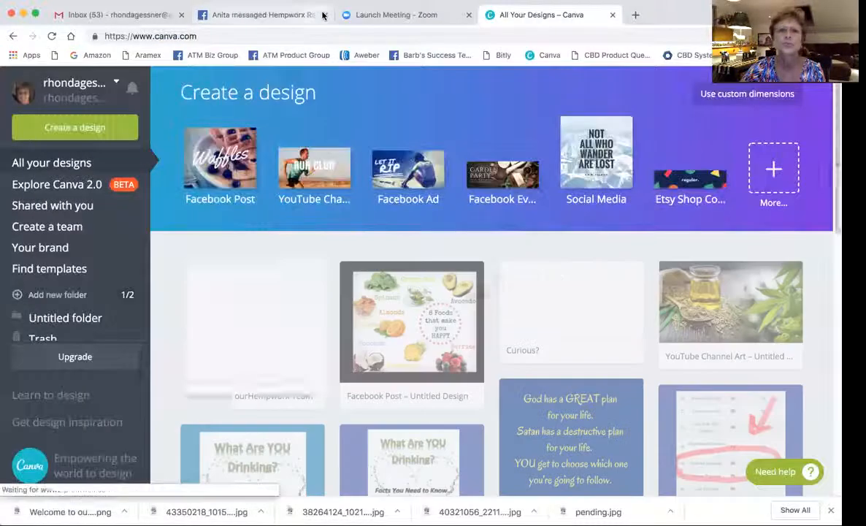
left_click(322, 15)
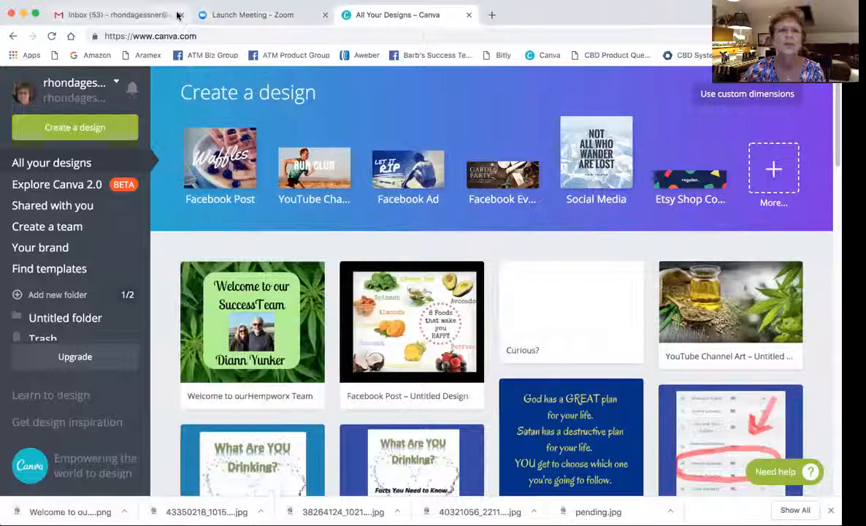
left_click(181, 15)
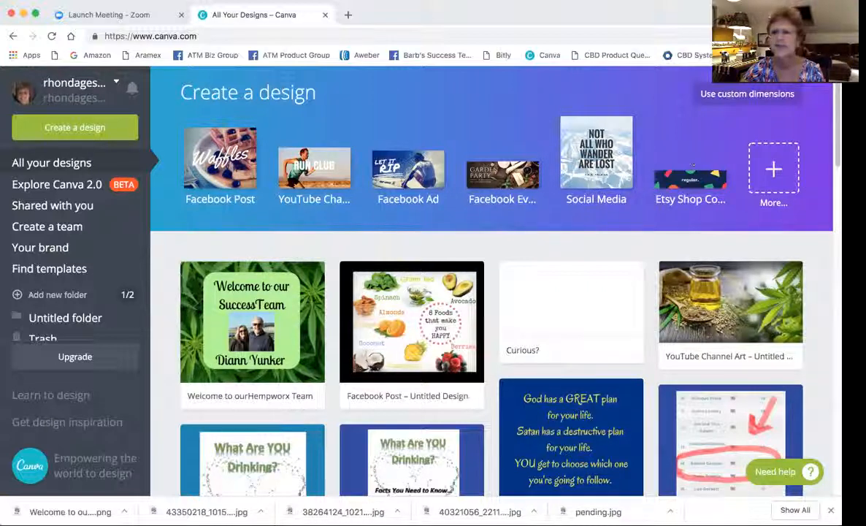
left_click(772, 203)
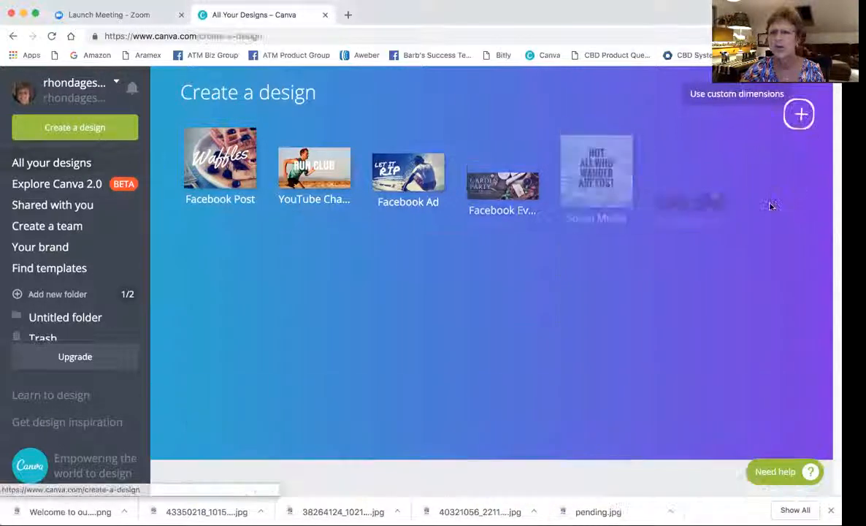
Browse the design categories and create a blank Facebook Post from Recommended for you.
scroll(415, 342, "down", 1)
scroll(414, 342, "down", 5)
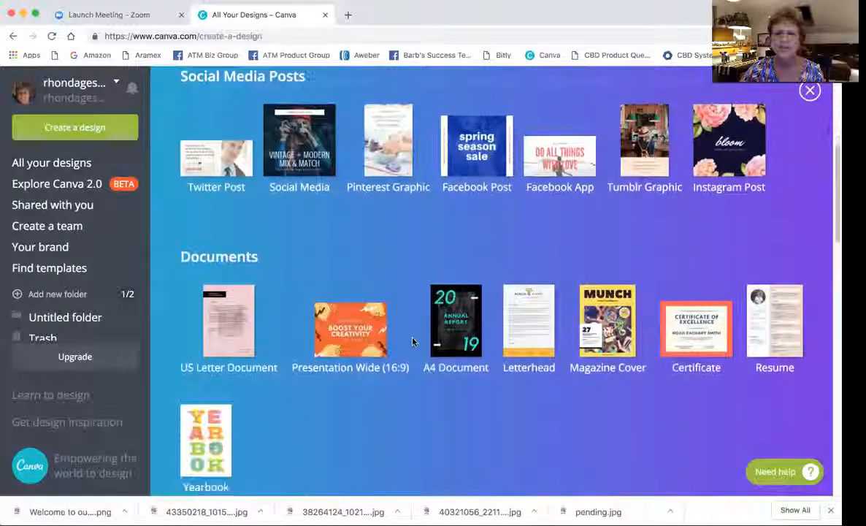
scroll(413, 341, "up", 2)
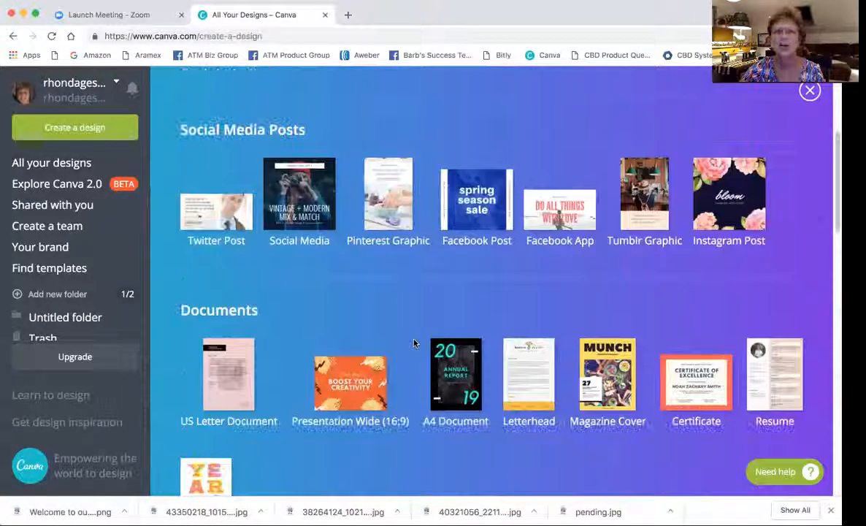
scroll(414, 342, "up", 3)
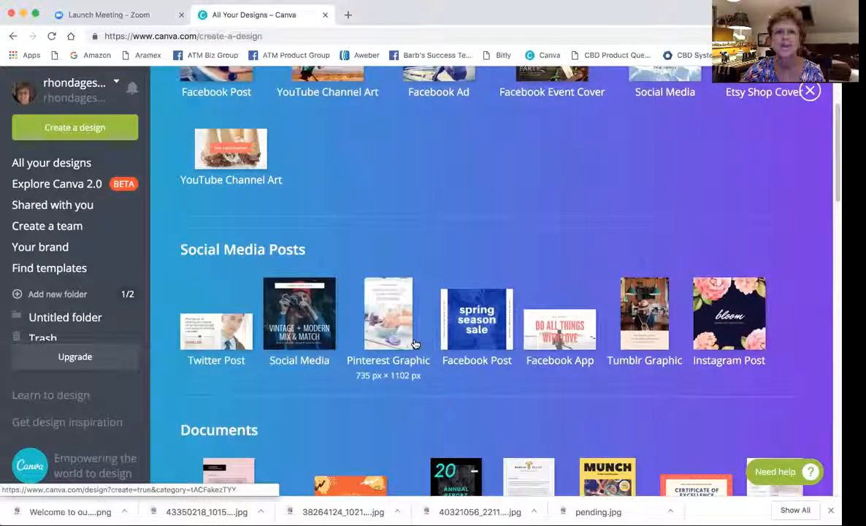
scroll(414, 344, "up", 3)
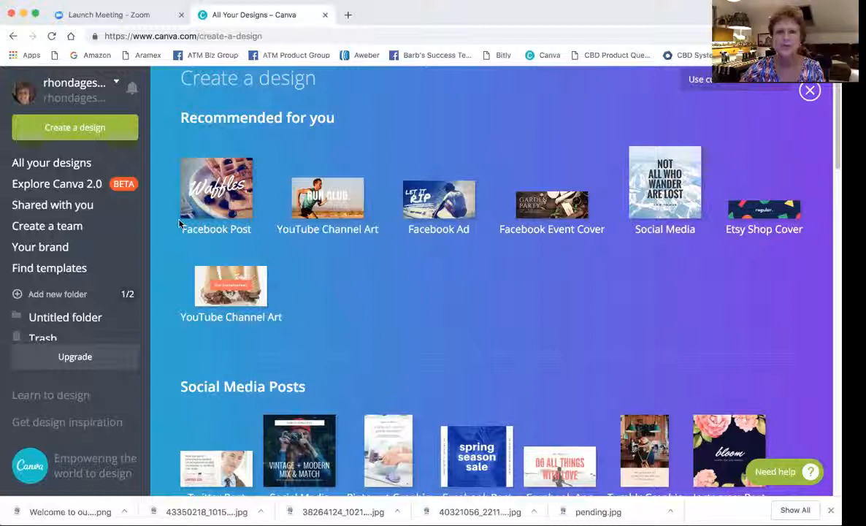
scroll(367, 247, "down", 3)
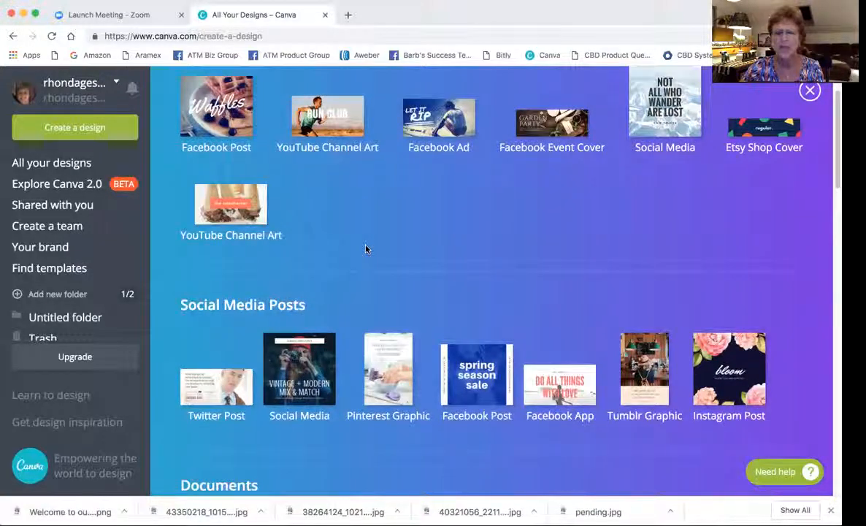
scroll(412, 265, "down", 5)
scroll(412, 265, "up", 3)
scroll(412, 264, "up", 5)
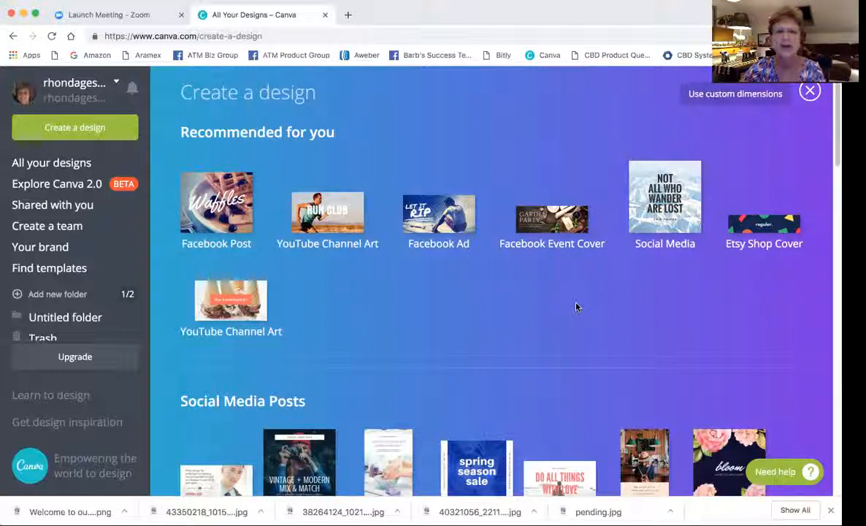
left_click(225, 229)
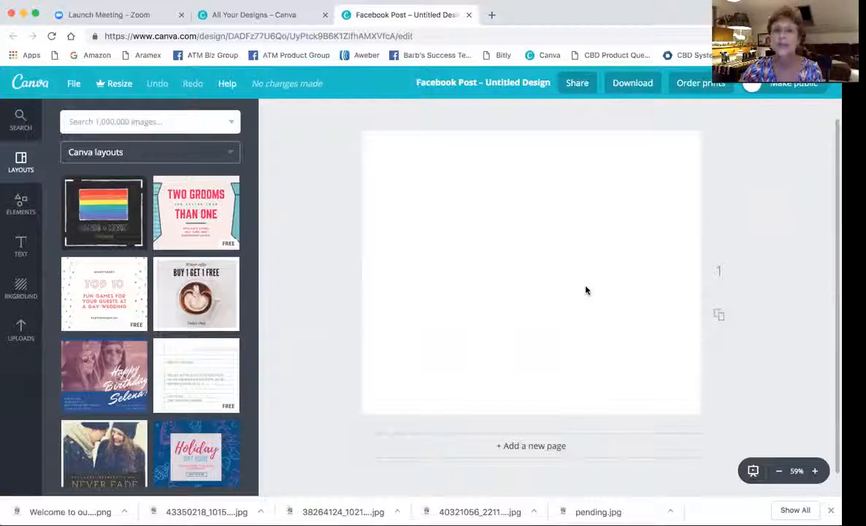
Cycle the page background through black, blue, green and yellow, ending on pink ff63b1.
left_click(19, 287)
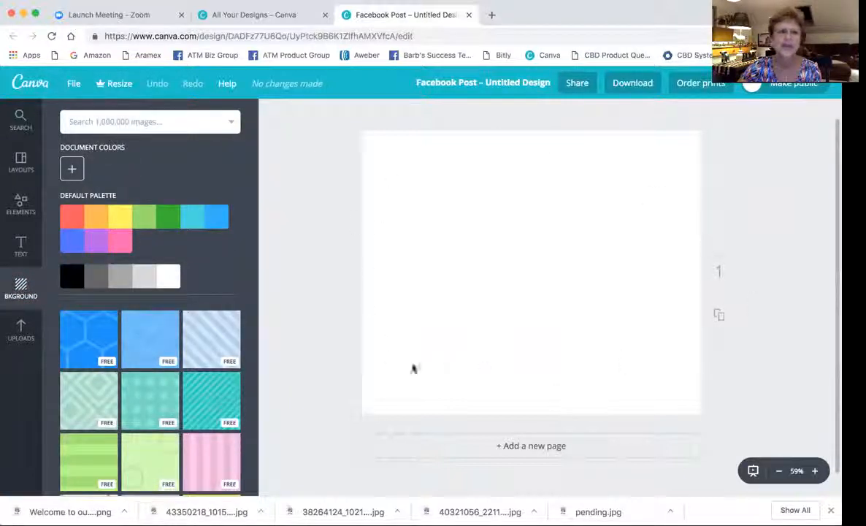
left_click(72, 277)
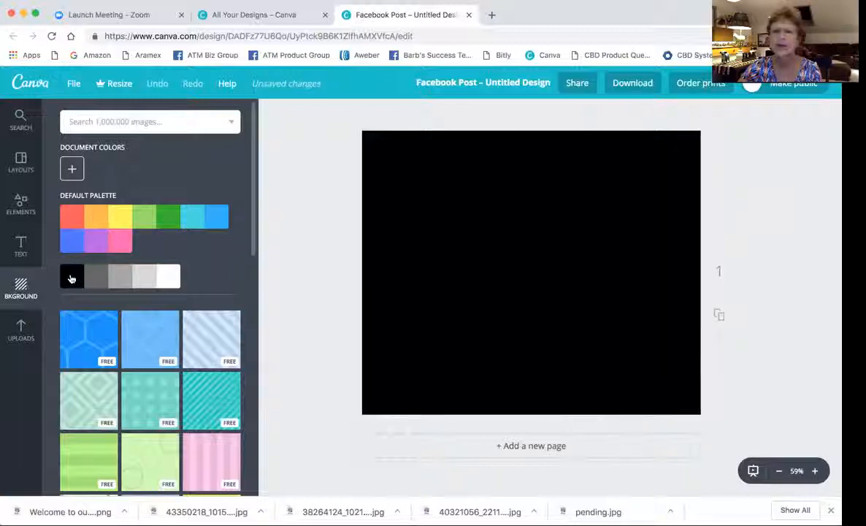
left_click(71, 238)
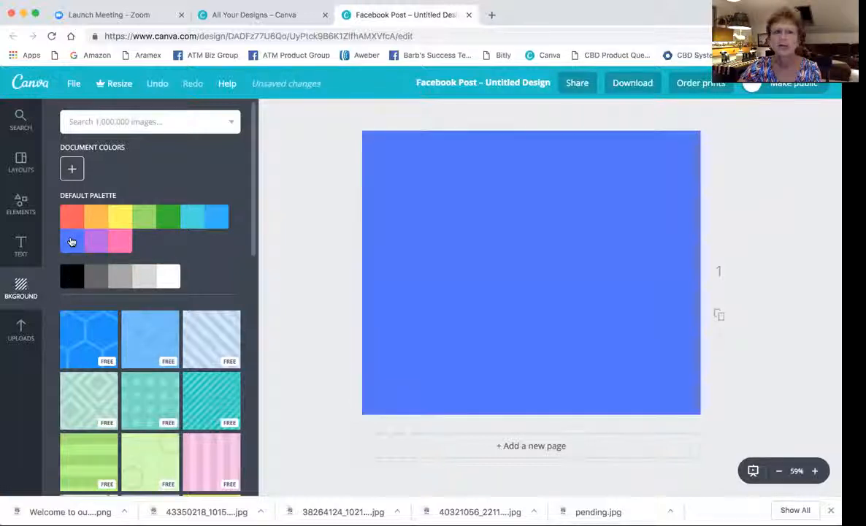
left_click(165, 215)
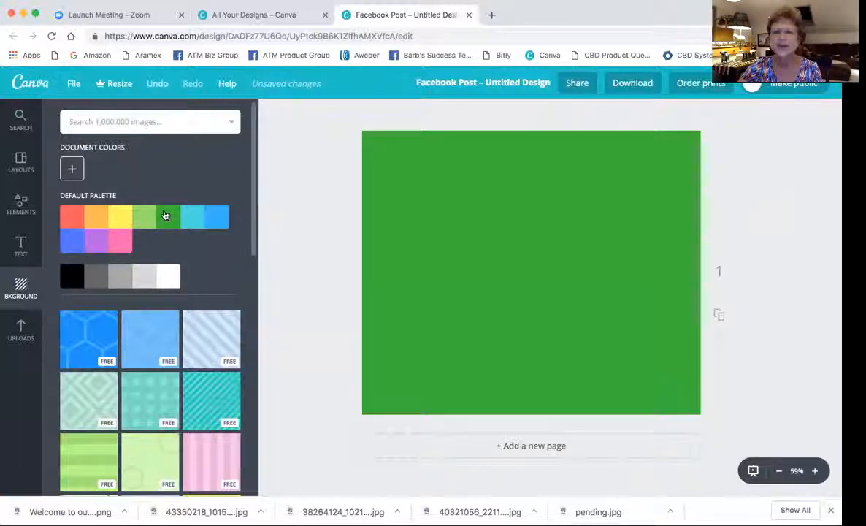
left_click(117, 217)
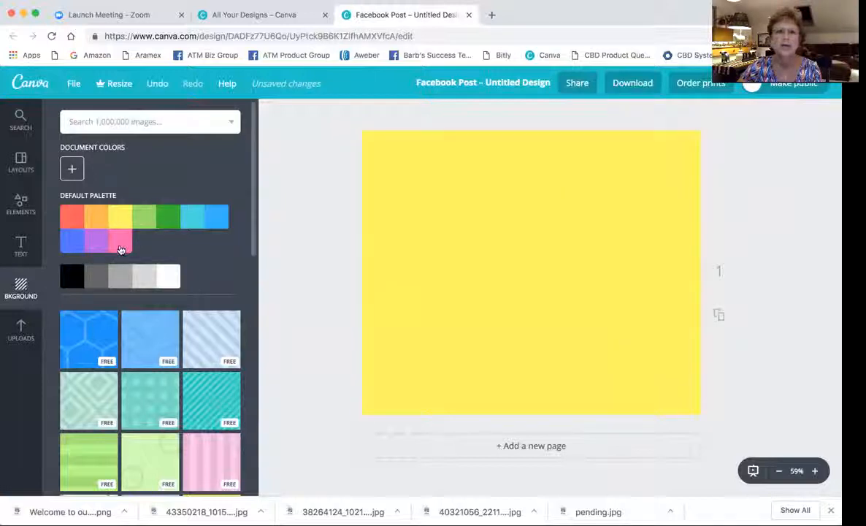
left_click(120, 241)
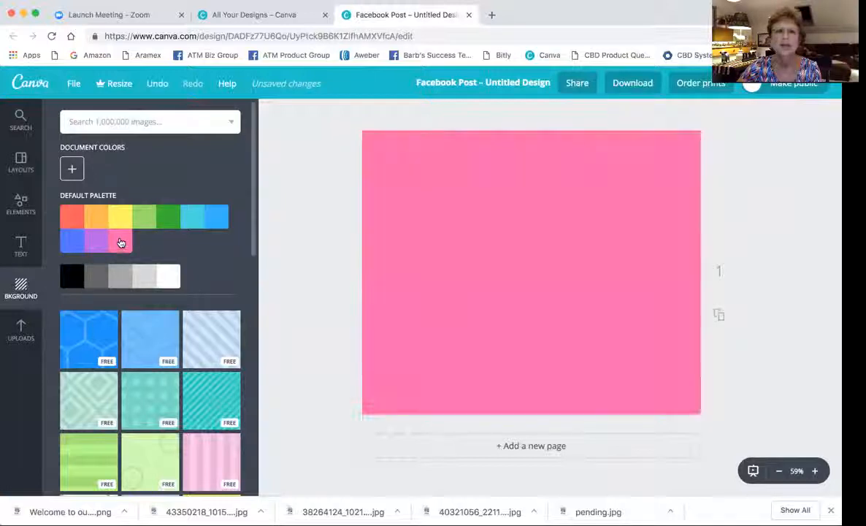
left_click(72, 169)
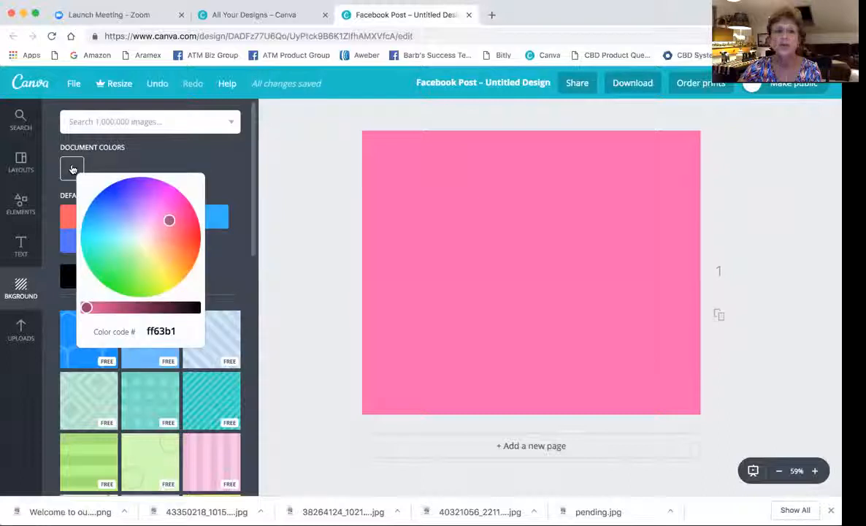
Mix a dark red bb3046 background, then delete it to return the page to white.
left_click(150, 216)
left_click_drag(150, 216, 181, 231)
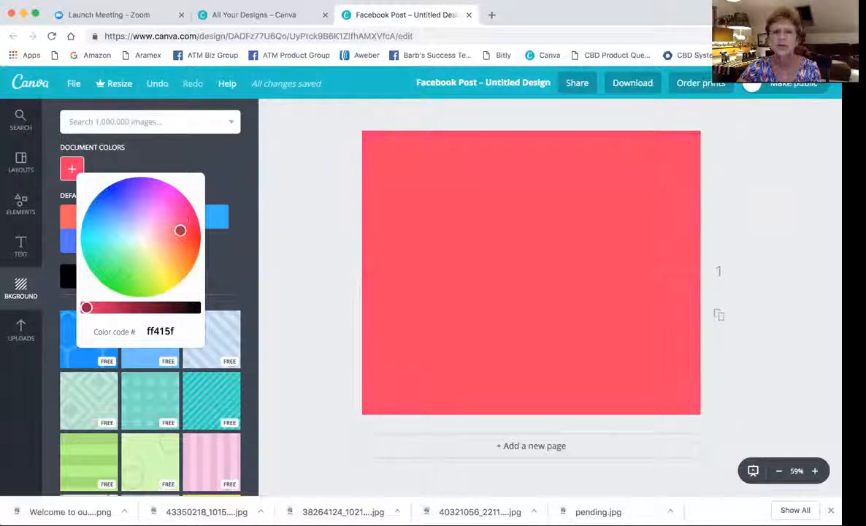
left_click_drag(87, 308, 114, 308)
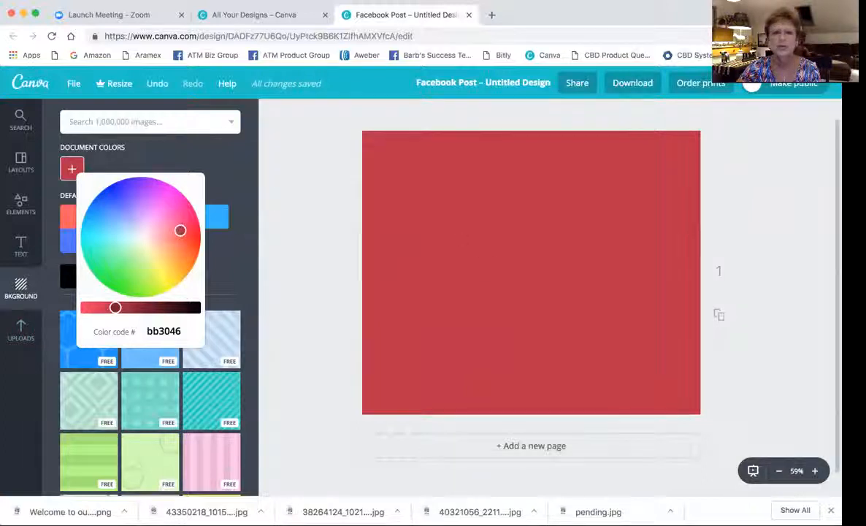
left_click(490, 265)
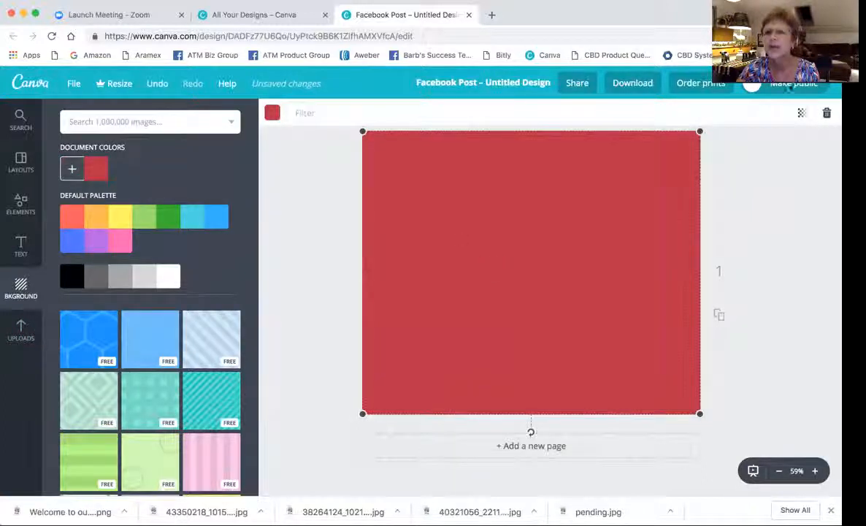
left_click(826, 114)
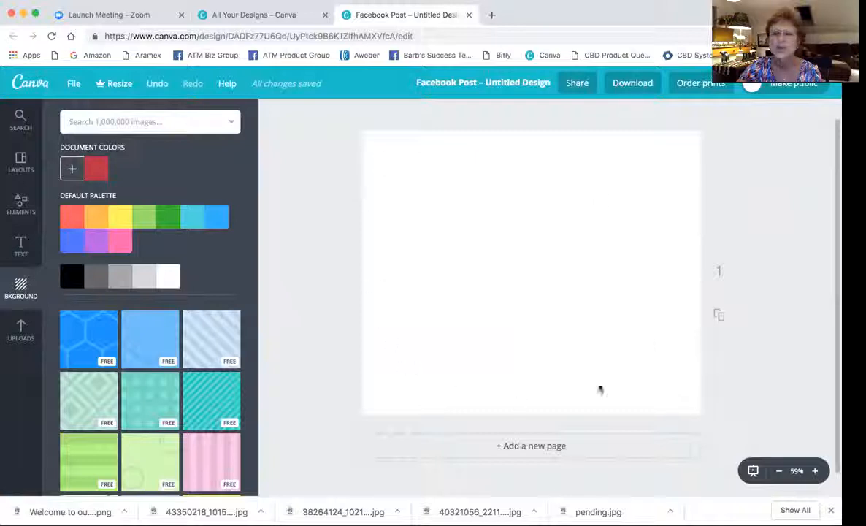
left_click(491, 15)
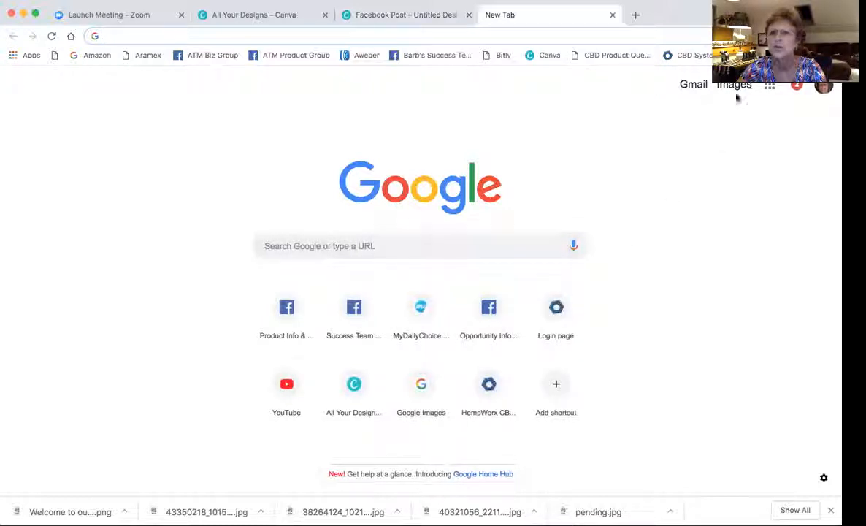
Go to Google Images and search for 'hemp plant images'.
left_click(404, 244)
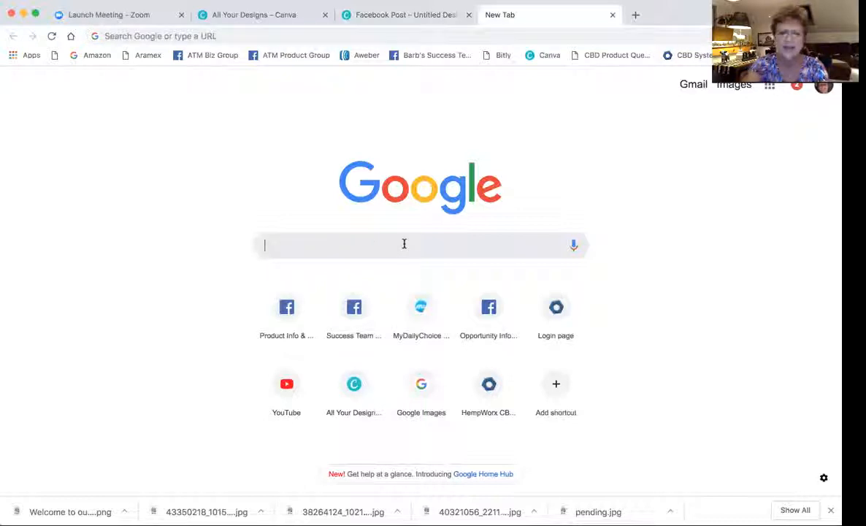
type("google ")
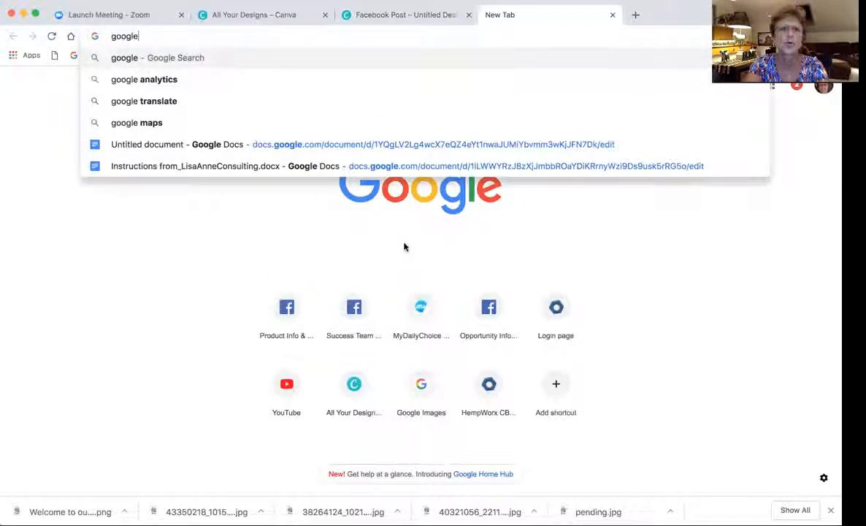
type("imag")
key("Return")
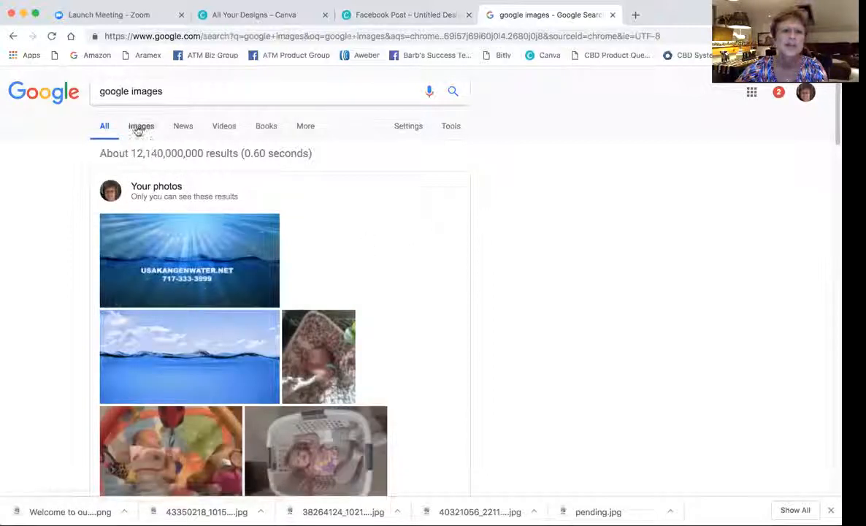
left_click(139, 130)
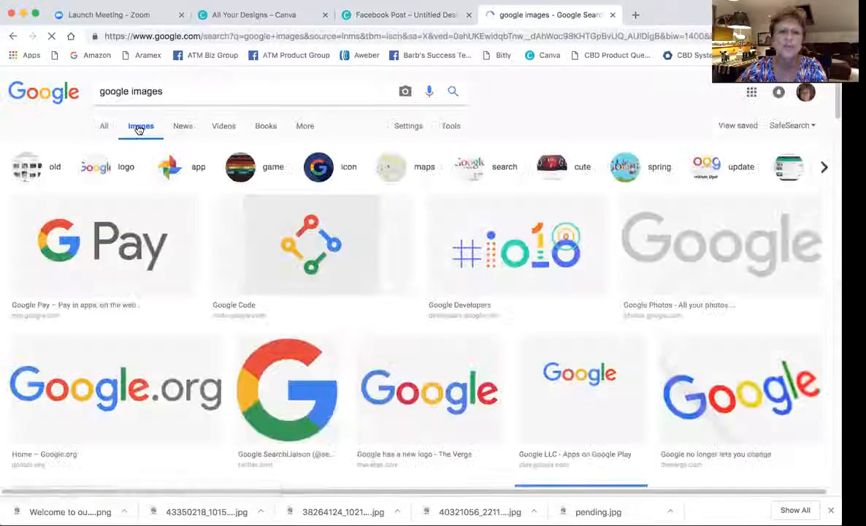
left_click_drag(176, 88, 90, 84)
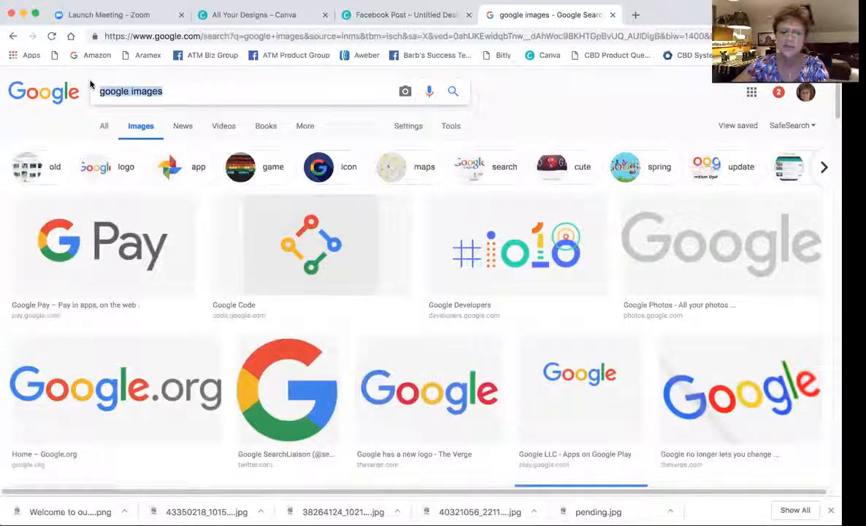
type("hem")
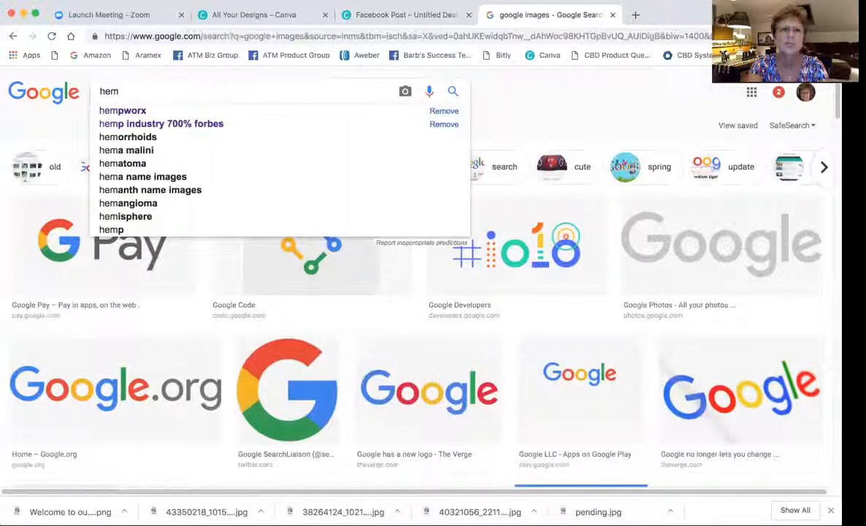
type("p plant")
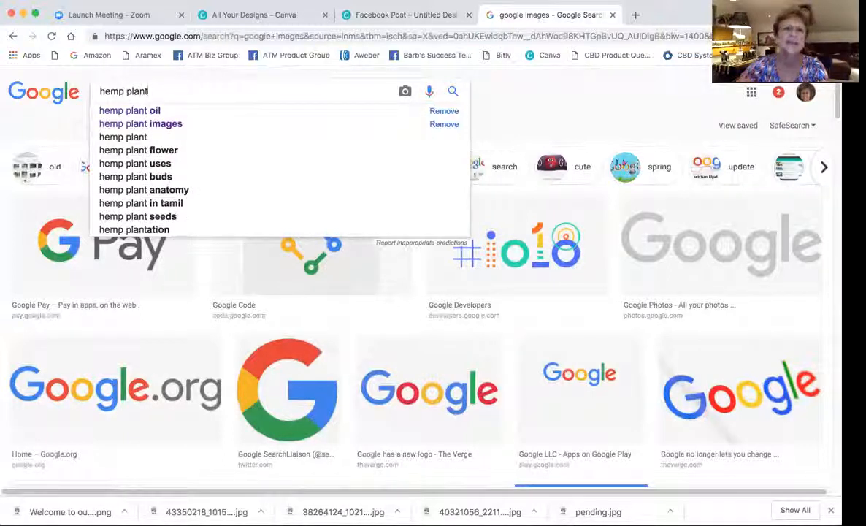
left_click(154, 123)
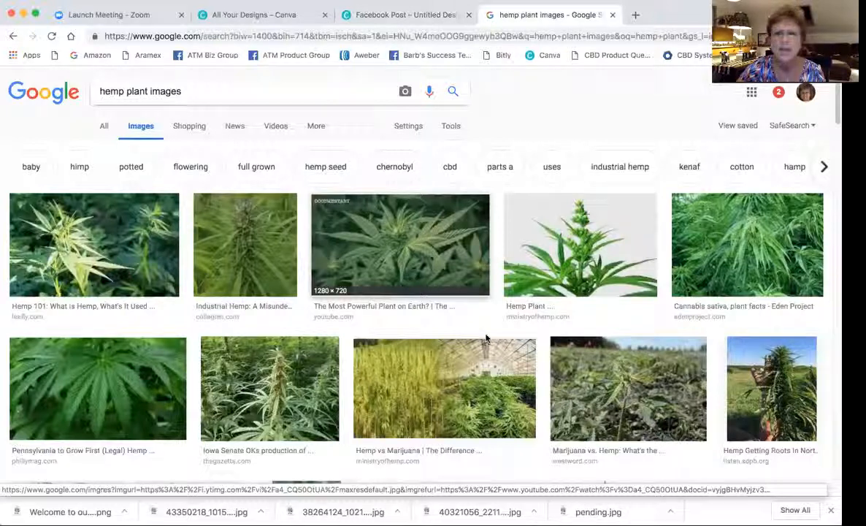
Scroll through the hemp plant results and preview one hemp image.
scroll(468, 325, "down", 1)
scroll(476, 332, "down", 5)
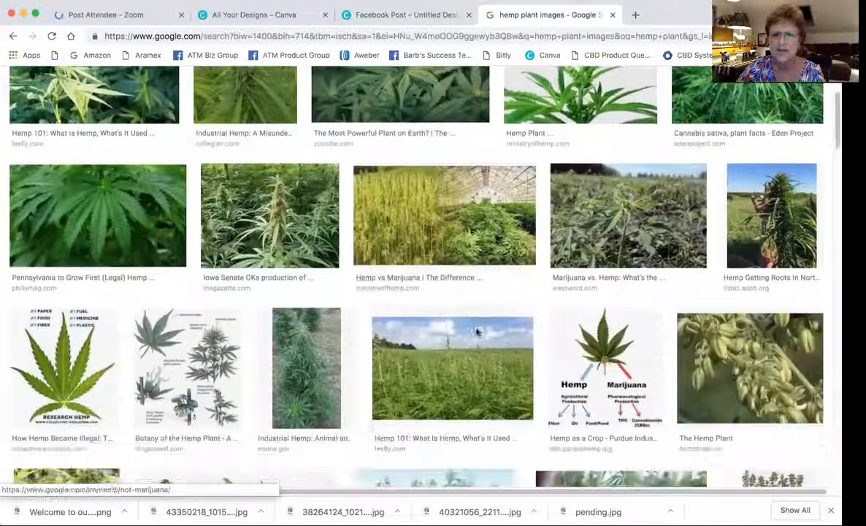
scroll(477, 333, "down", 5)
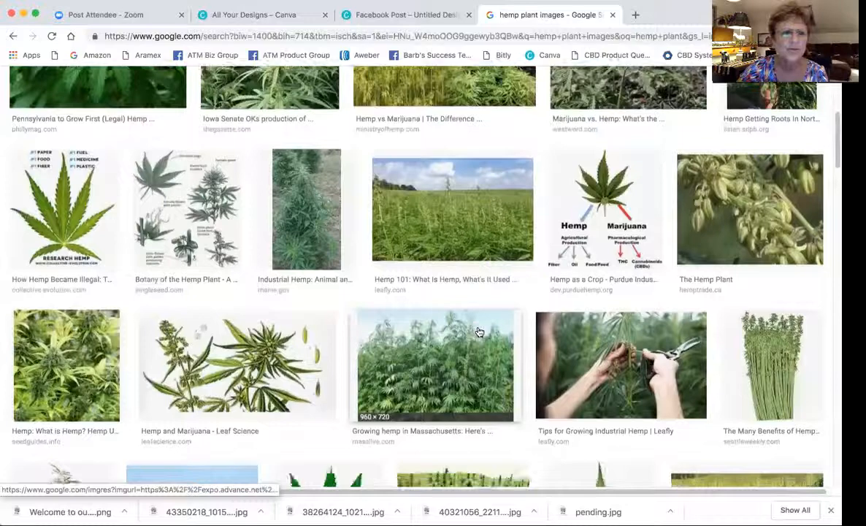
scroll(478, 332, "down", 5)
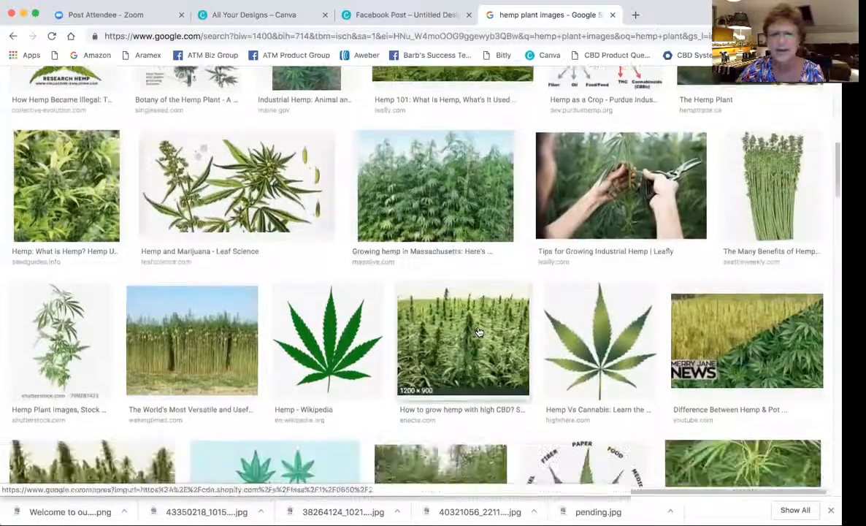
scroll(479, 333, "down", 8)
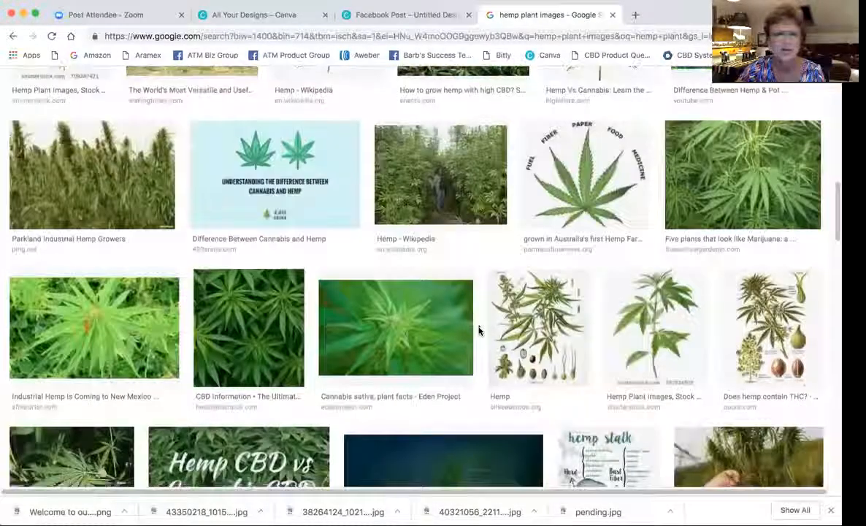
scroll(479, 332, "down", 7)
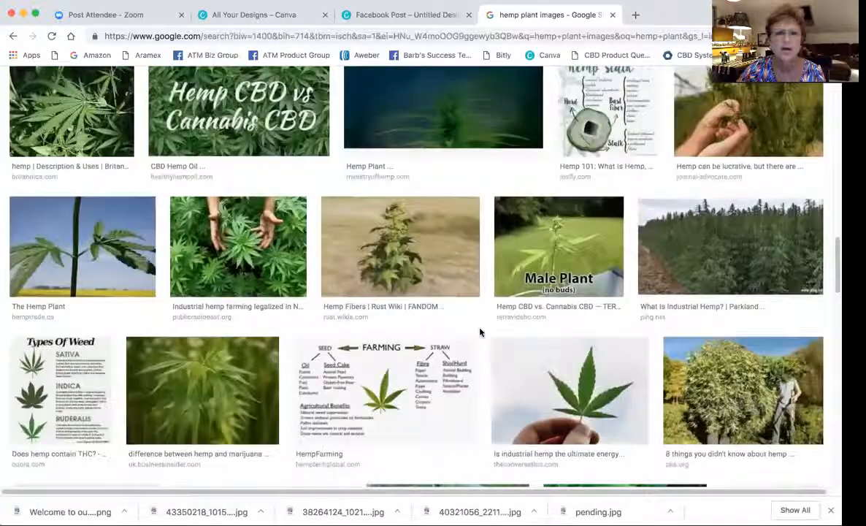
scroll(479, 332, "down", 5)
scroll(481, 333, "up", 3)
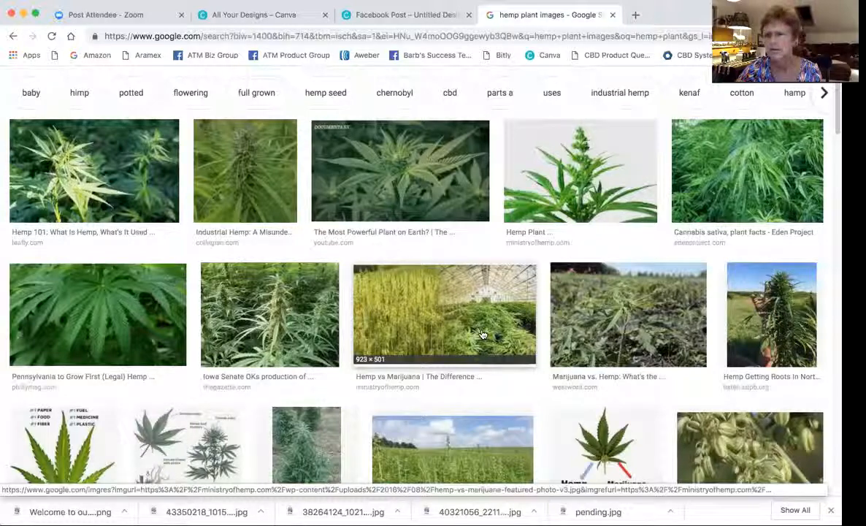
scroll(482, 334, "down", 10)
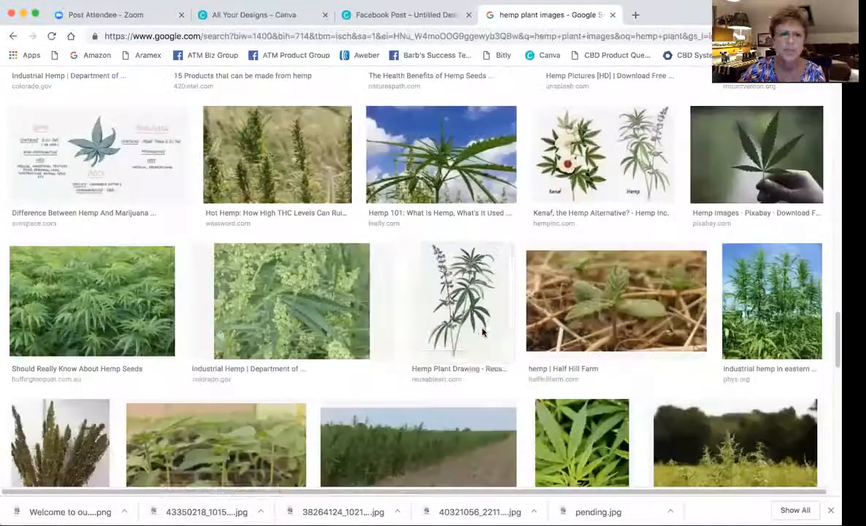
scroll(482, 335, "down", 6)
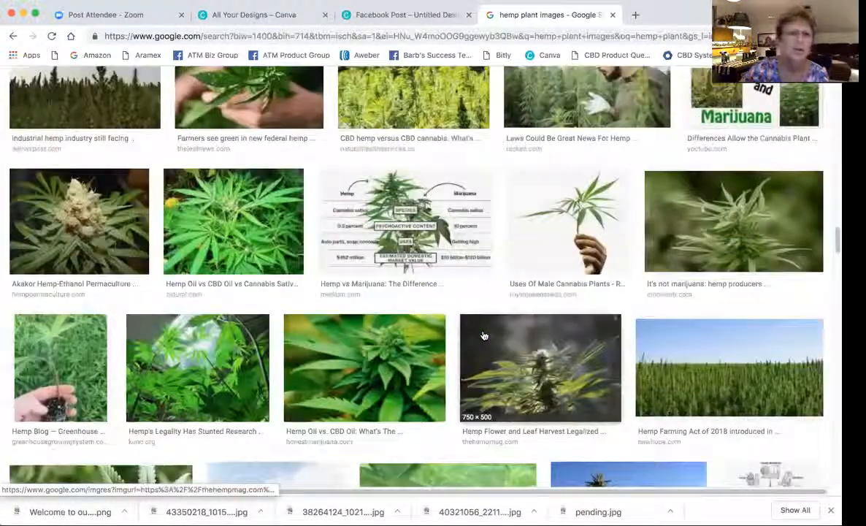
scroll(482, 335, "up", 6)
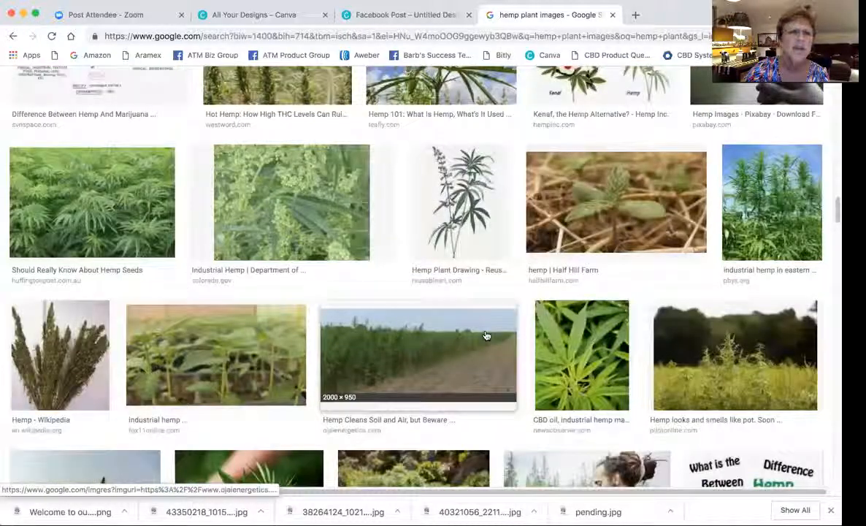
left_click(81, 186)
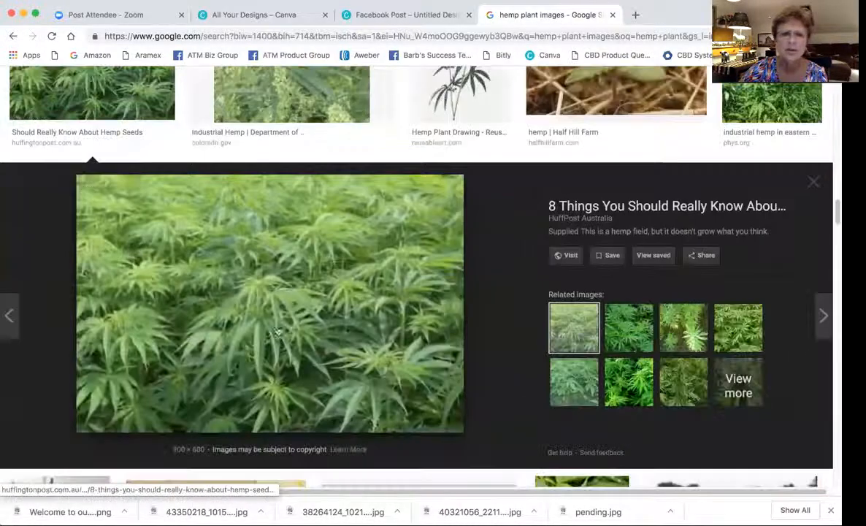
Step through related images to the close-up bright green hemp leaf photo from finsmes.com.
left_click(621, 385)
left_click(633, 382)
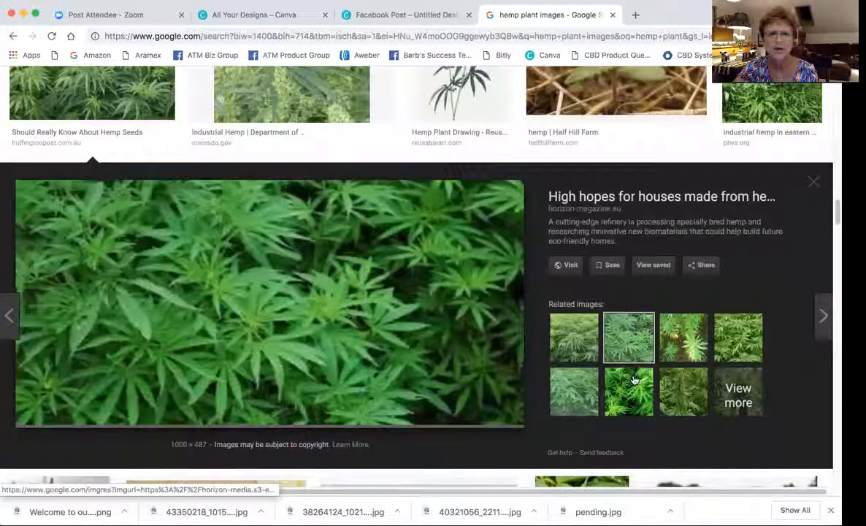
left_click(633, 381)
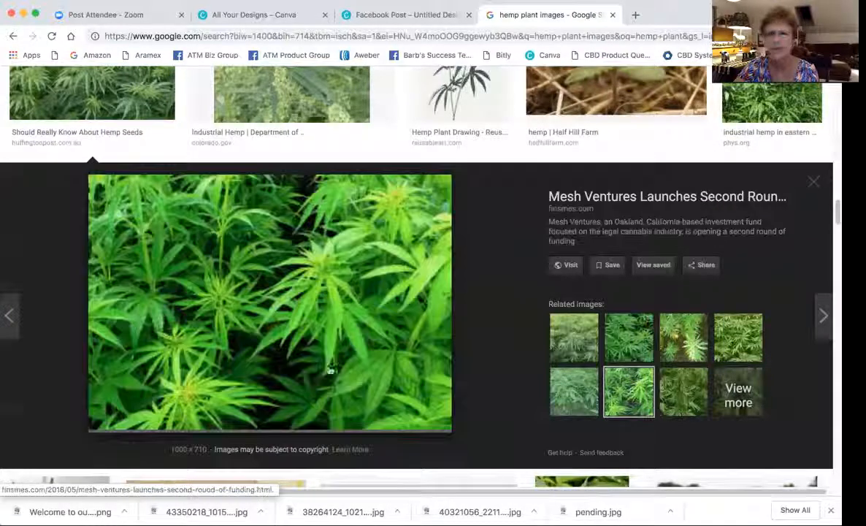
Save the previewed close-up hemp photo to the Desktop under the name 'hemp' (hemp.jpeg).
right_click(277, 271)
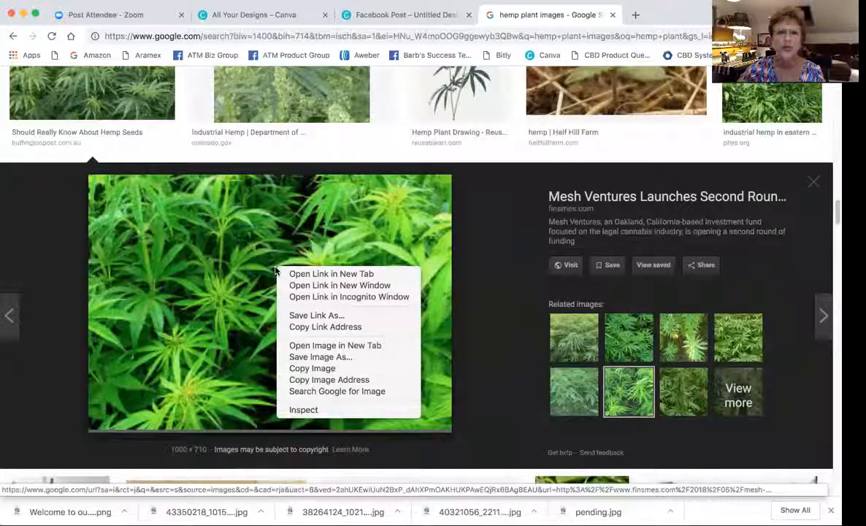
left_click(303, 358)
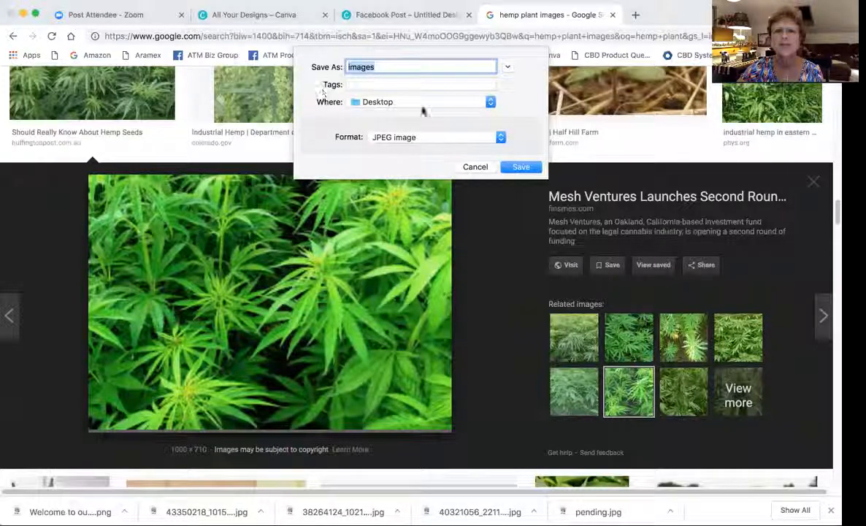
type("hem")
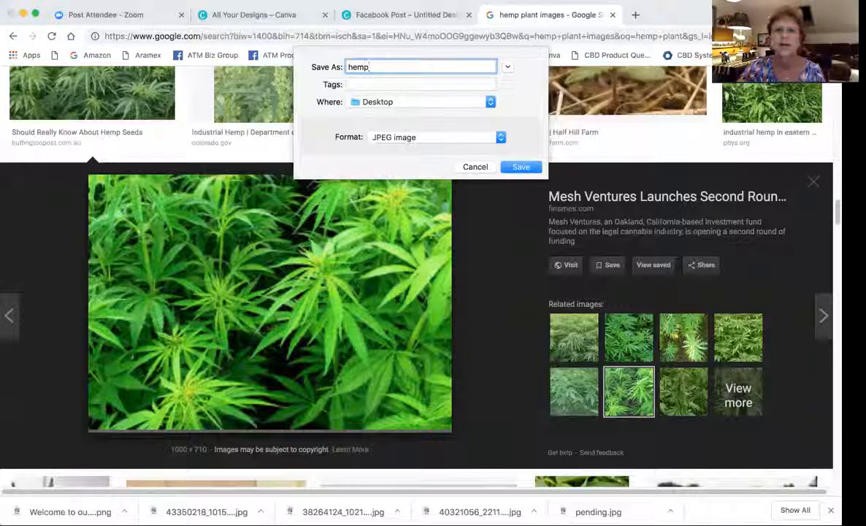
type("p")
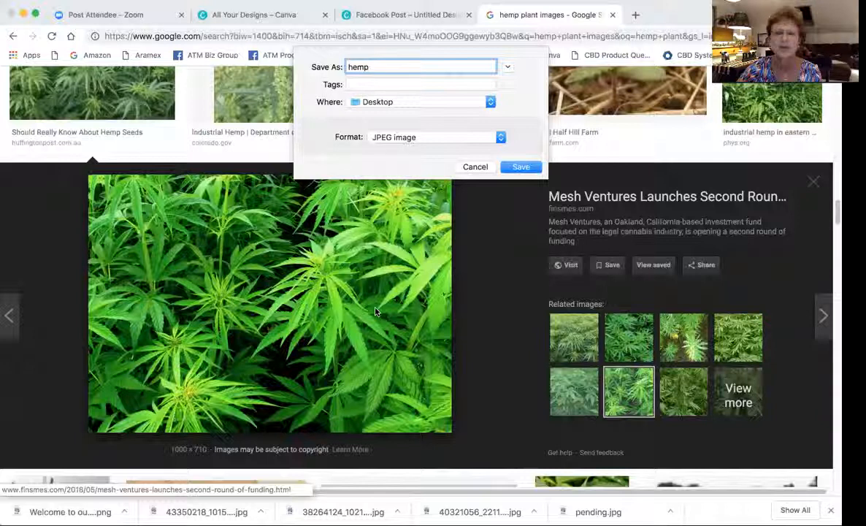
left_click(489, 103)
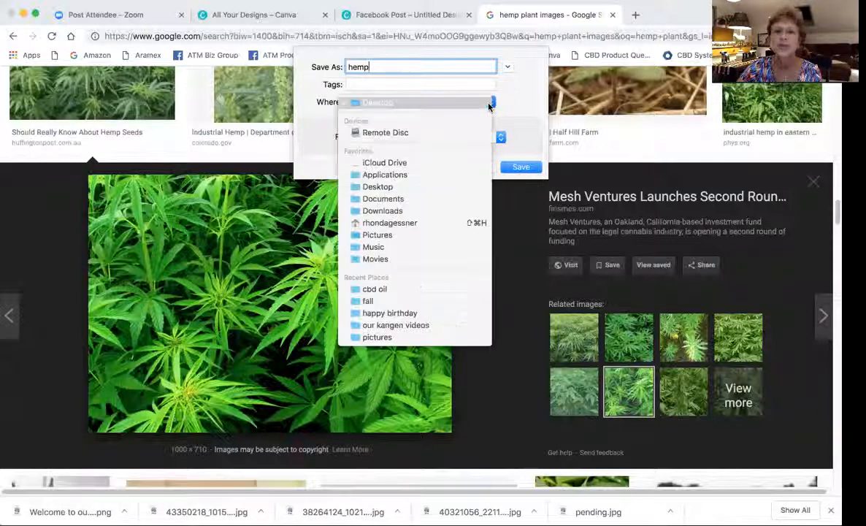
left_click(518, 141)
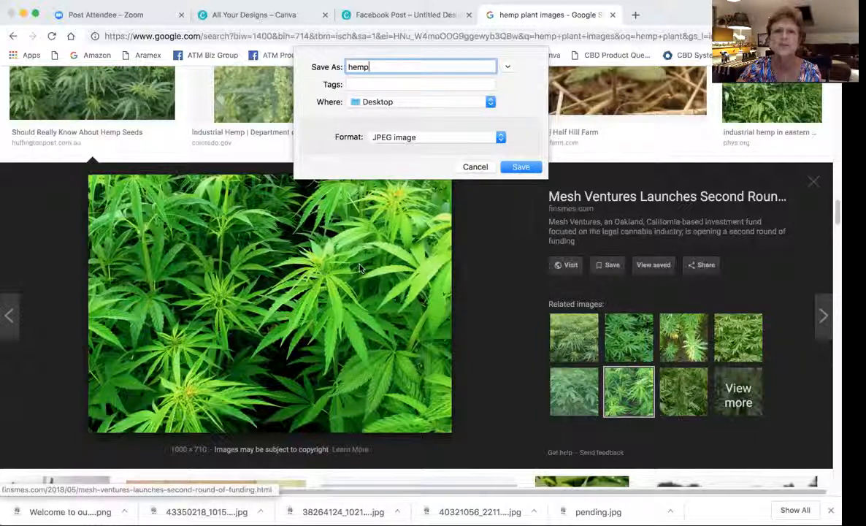
left_click(521, 168)
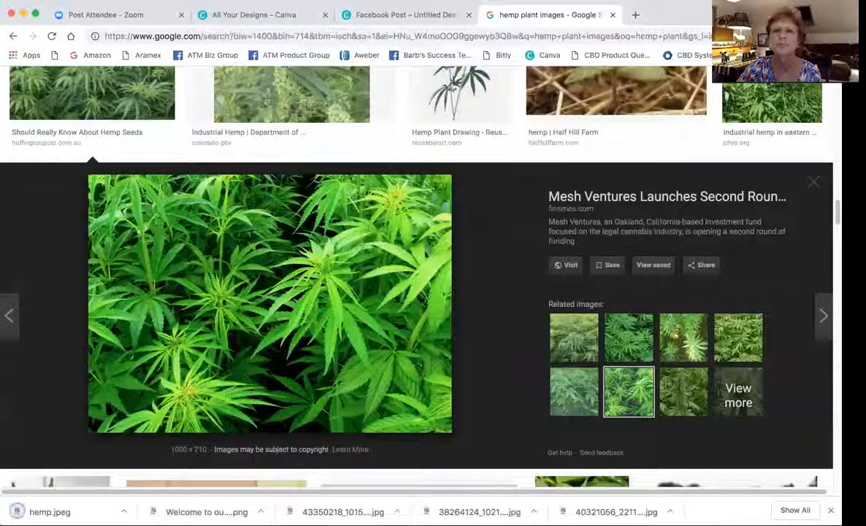
Return to the Facebook Post design and upload hemp.jpeg from the Desktop.
left_click(254, 15)
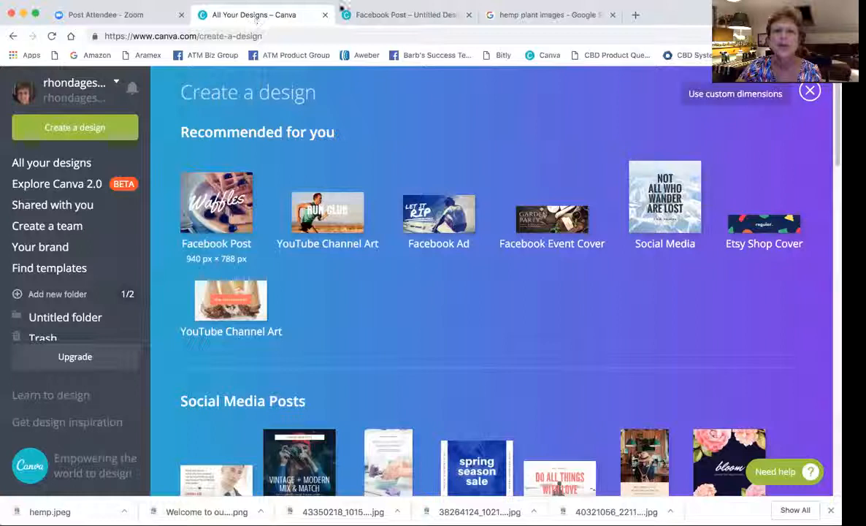
left_click(370, 16)
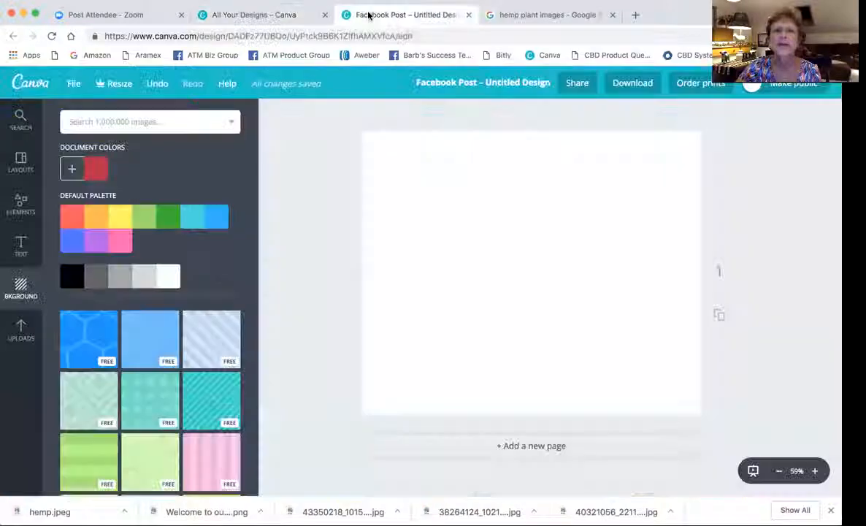
left_click(20, 332)
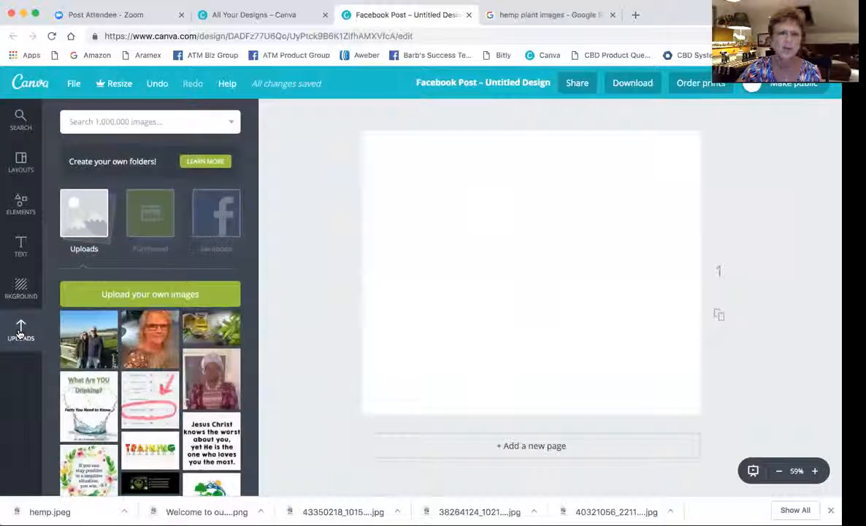
left_click(147, 294)
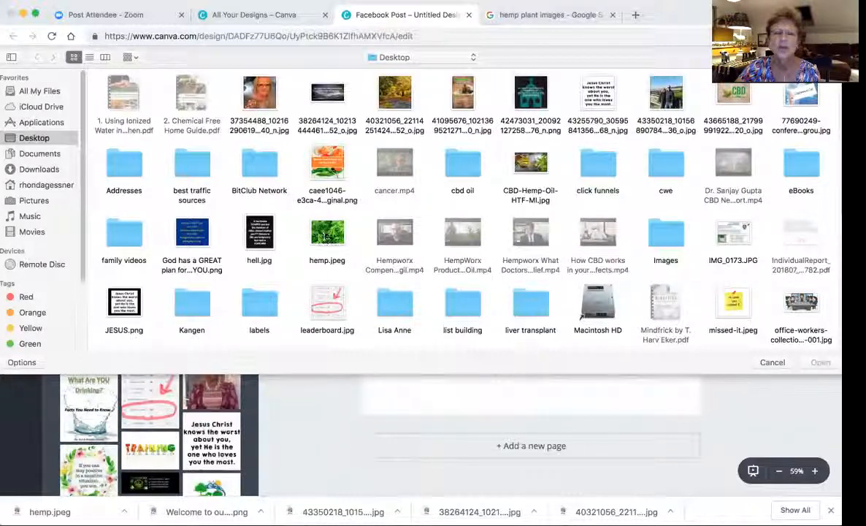
double_click(316, 225)
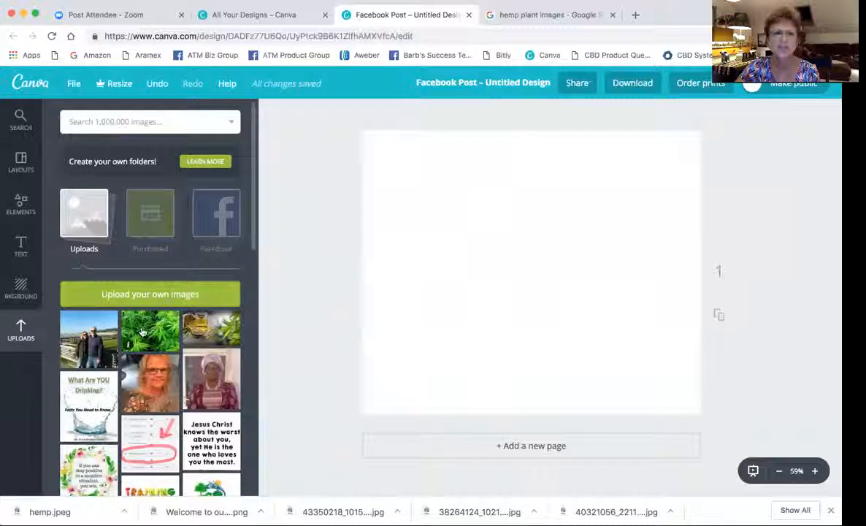
Place the hemp photo on the page and stretch it until it covers the entire post.
left_click_drag(147, 332, 532, 263)
left_click_drag(492, 301, 365, 398)
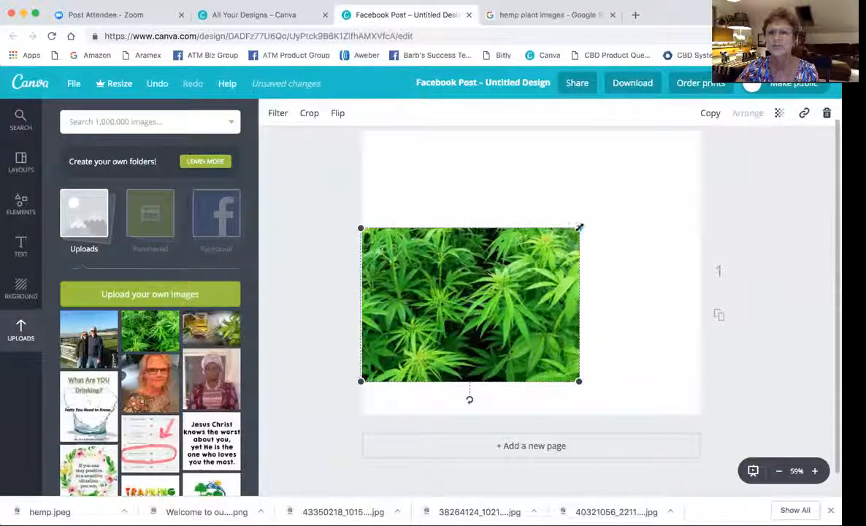
left_click_drag(579, 228, 622, 197)
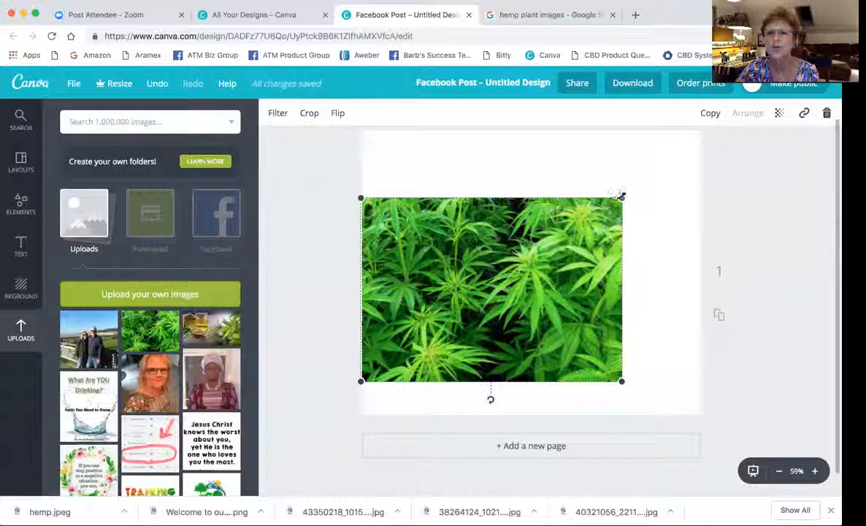
left_click_drag(620, 195, 735, 120)
left_click_drag(611, 214, 593, 245)
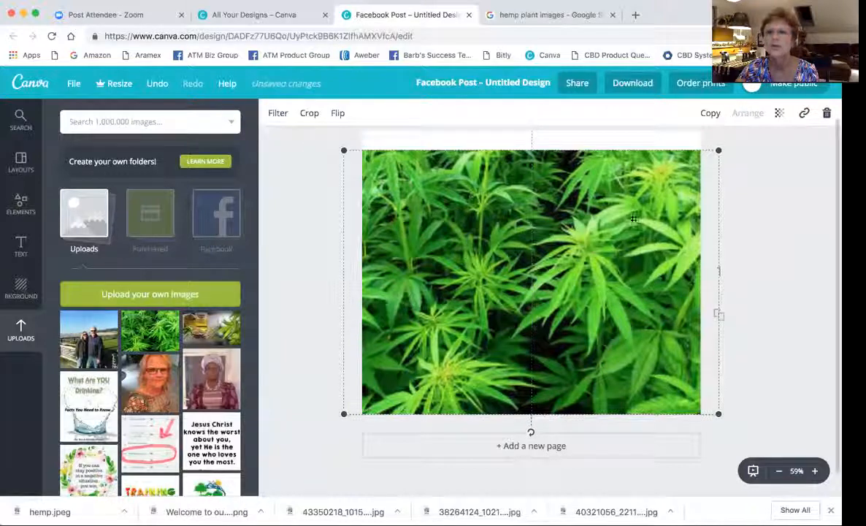
left_click_drag(720, 148, 750, 121)
left_click_drag(686, 203, 681, 203)
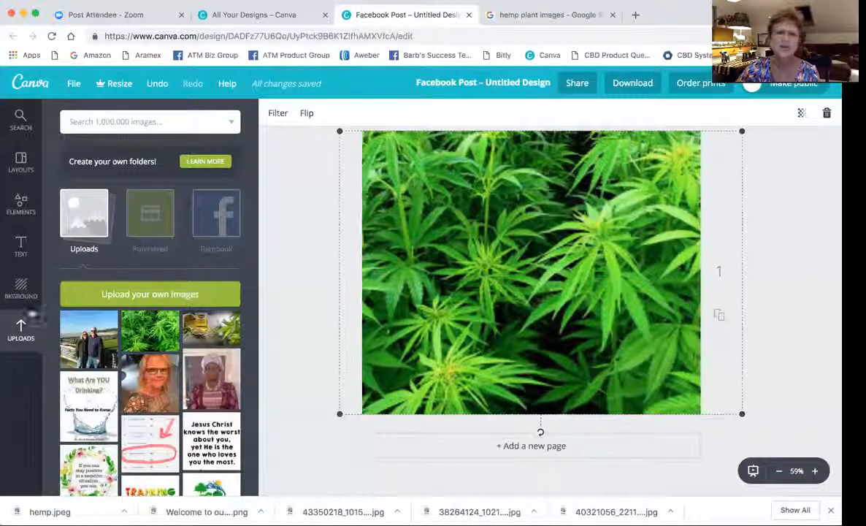
Browse the Elements Shapes collection for a suitable coloured square.
left_click(20, 203)
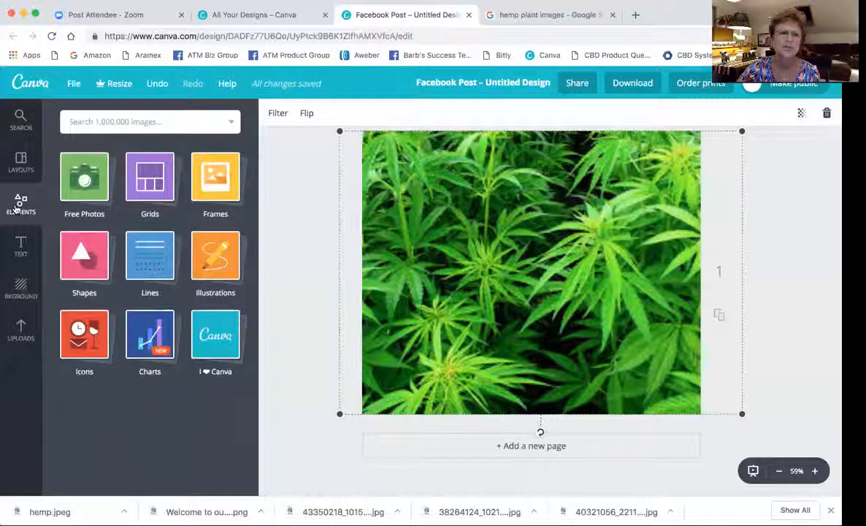
left_click(83, 255)
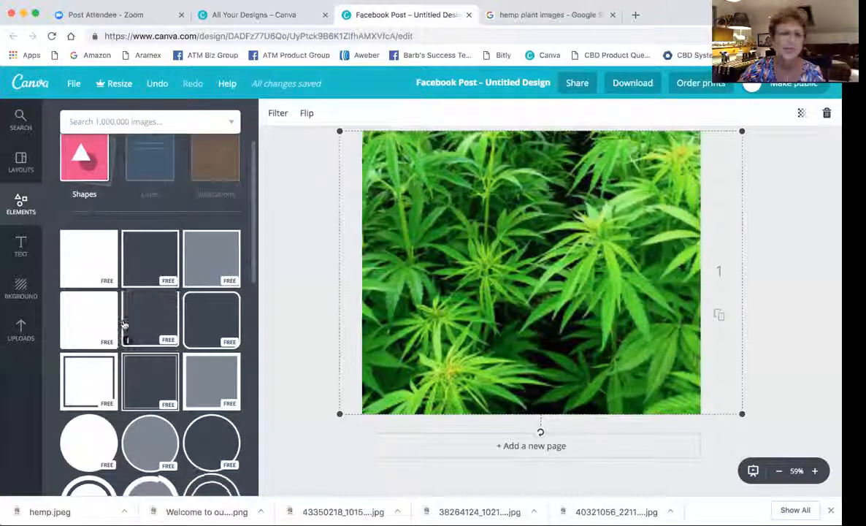
scroll(125, 329, "down", 5)
scroll(125, 325, "down", 5)
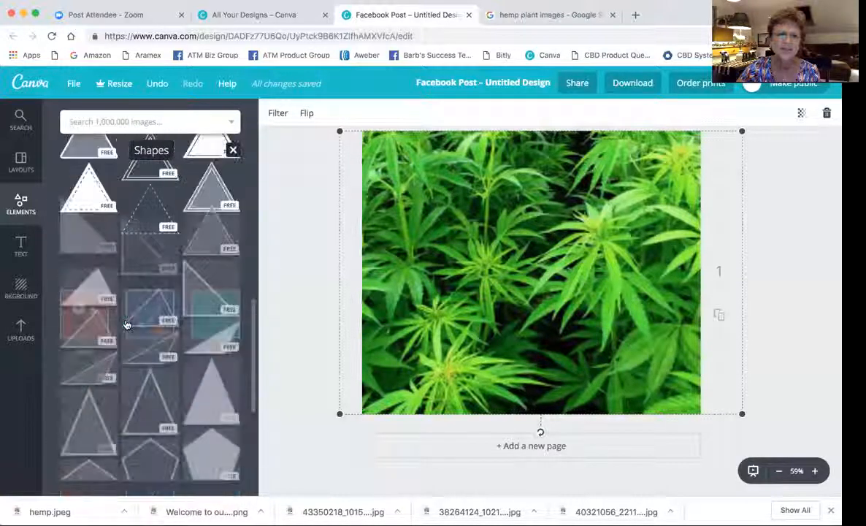
scroll(126, 325, "down", 5)
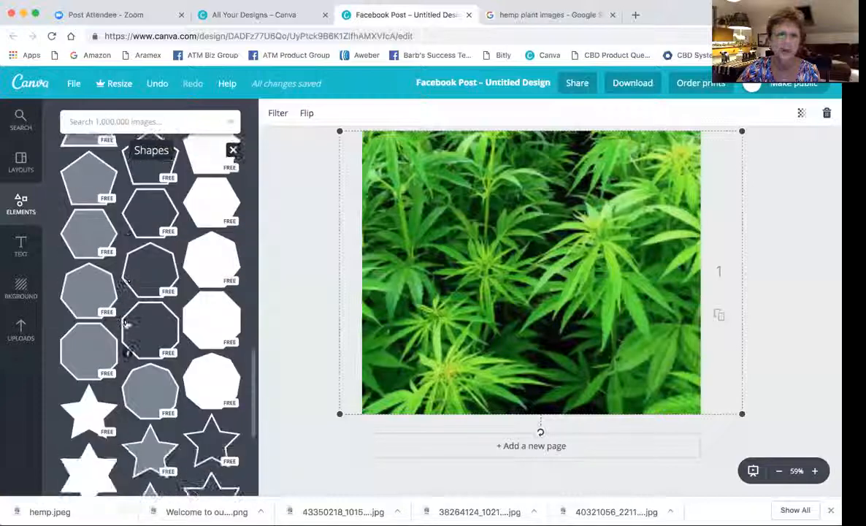
scroll(125, 325, "down", 3)
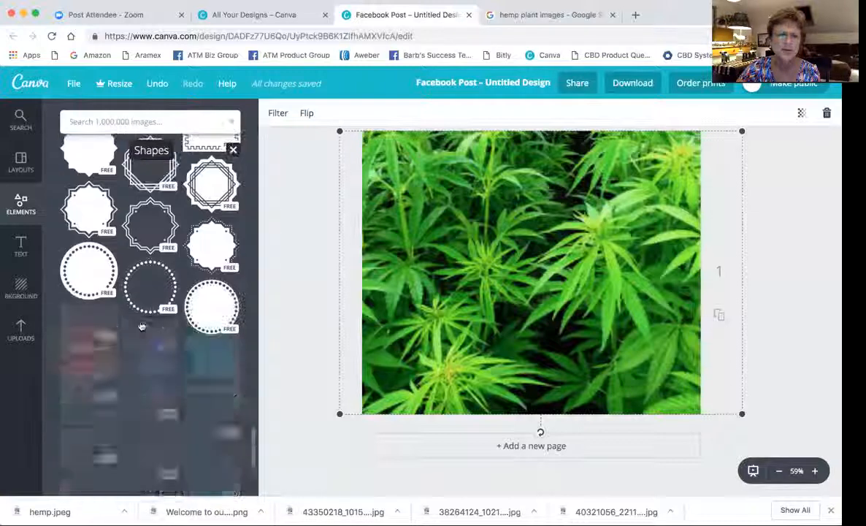
scroll(143, 326, "down", 2)
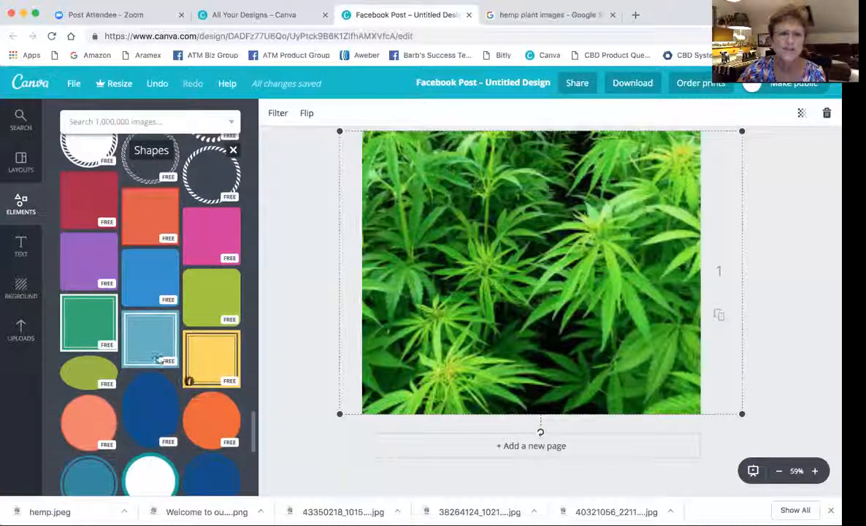
scroll(142, 363, "down", 1)
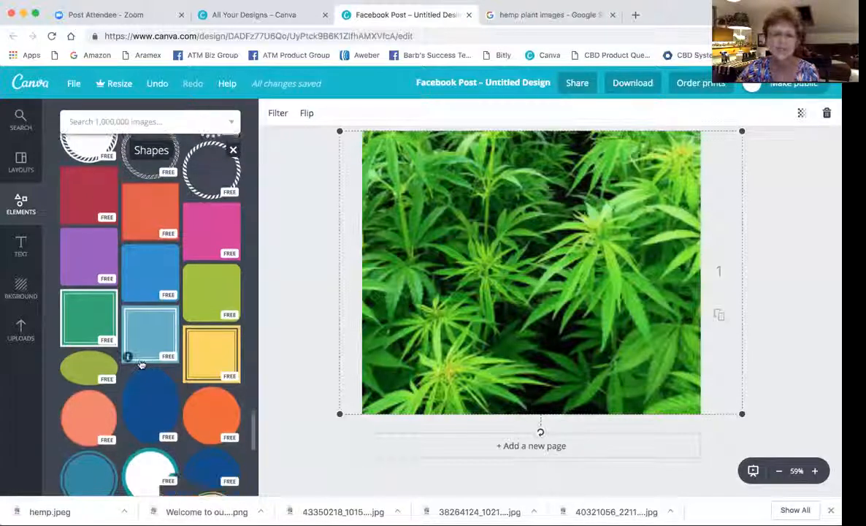
scroll(142, 363, "down", 10)
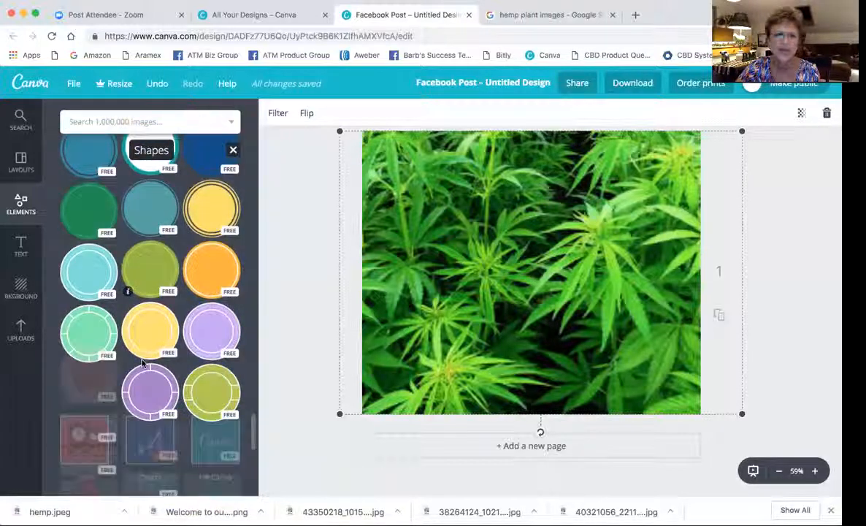
scroll(143, 364, "up", 5)
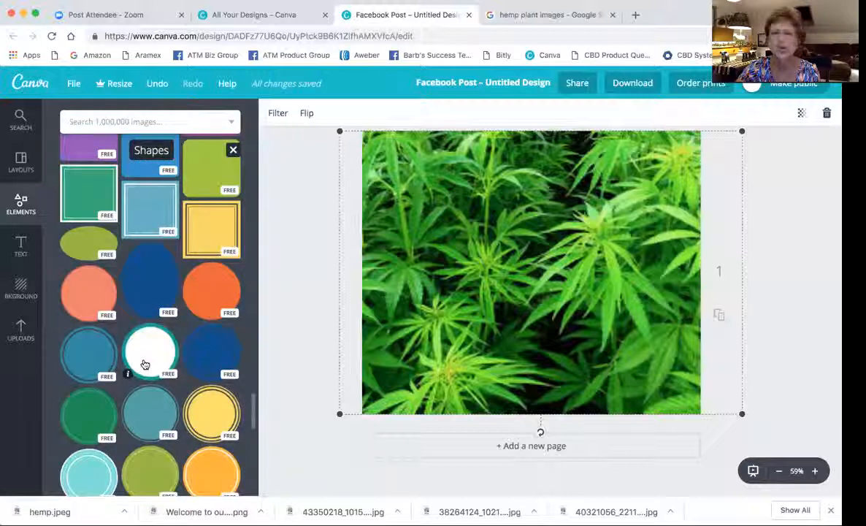
scroll(145, 364, "up", 4)
scroll(146, 364, "up", 1)
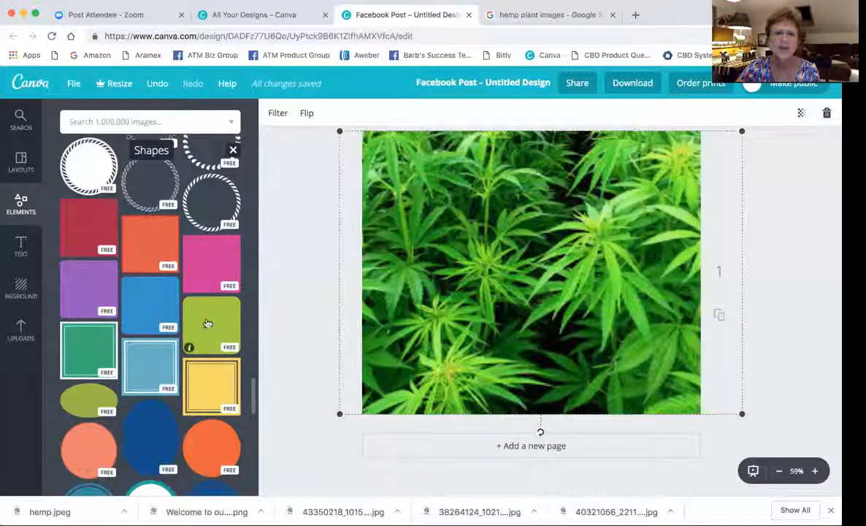
Place the green rounded square over the hemp photo, enlarge it and centre it on the page.
left_click_drag(209, 324, 511, 244)
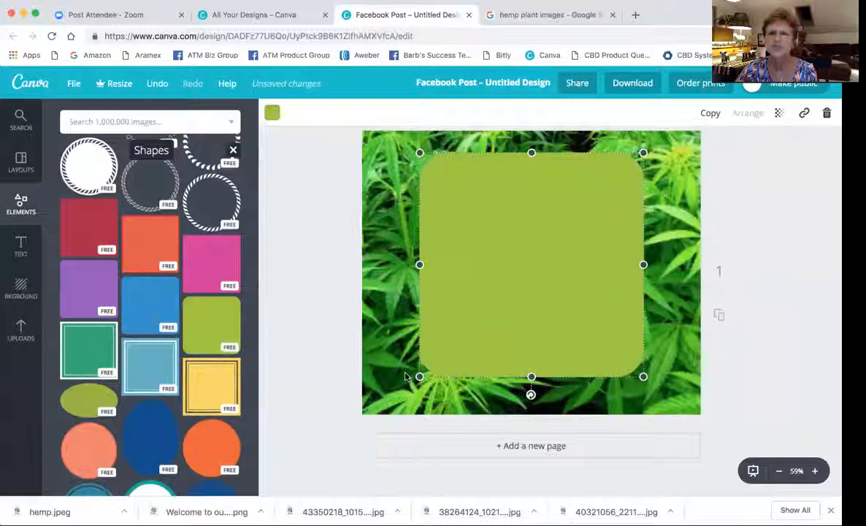
left_click_drag(417, 375, 395, 375)
left_click_drag(394, 375, 385, 378)
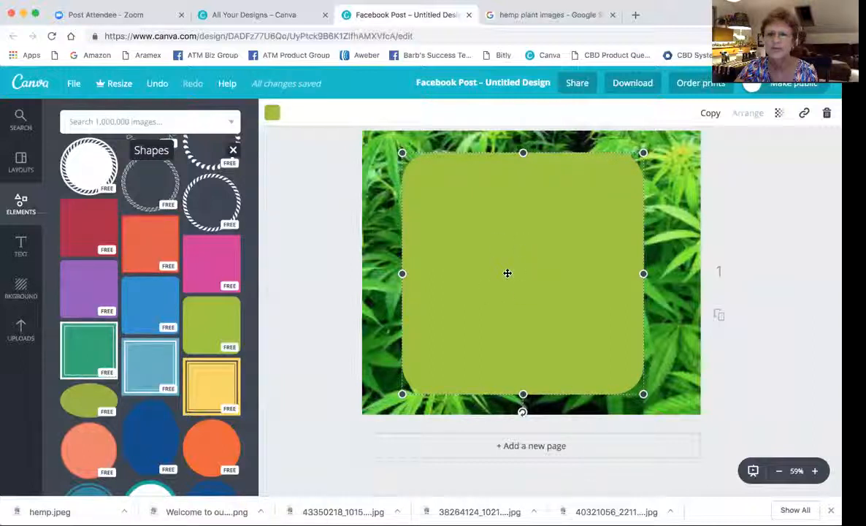
left_click_drag(515, 269, 522, 266)
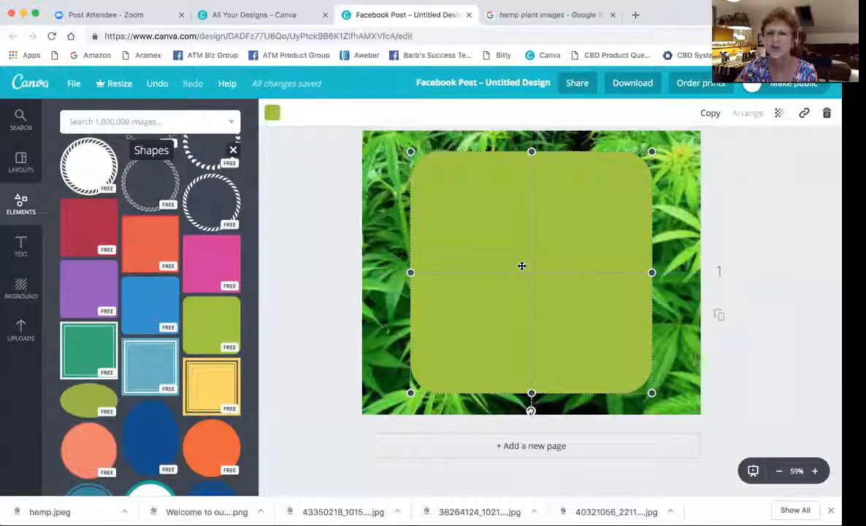
mouse_move(522, 266)
left_mouse_down()
mouse_move(526, 257)
mouse_move(527, 267)
left_mouse_up()
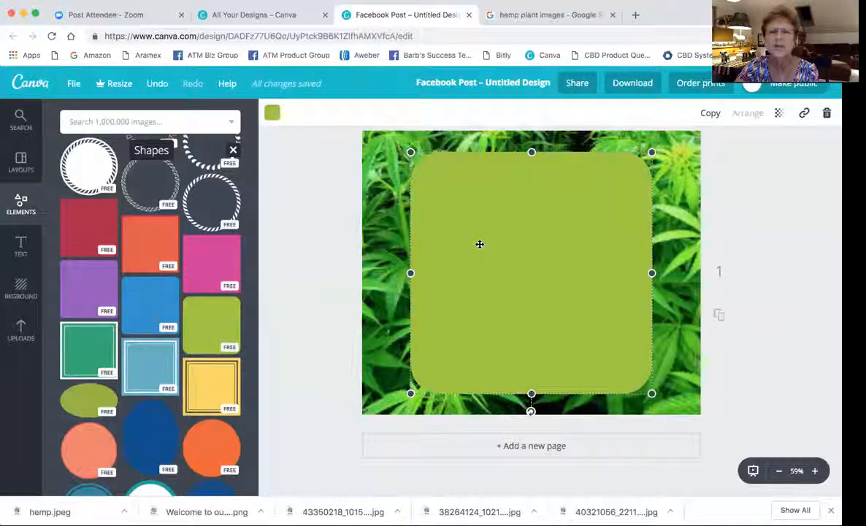
Recolour the rounded square light green, fine-tuned to colour code 9de868.
left_click(273, 114)
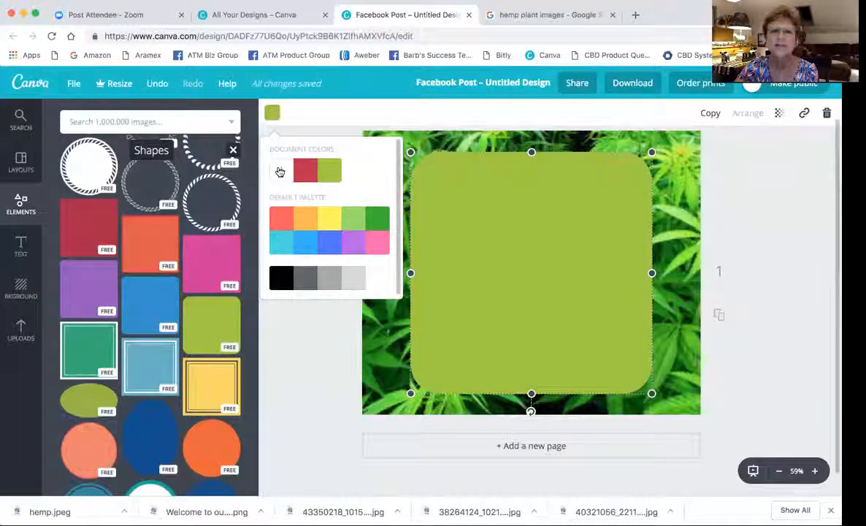
left_click(333, 240)
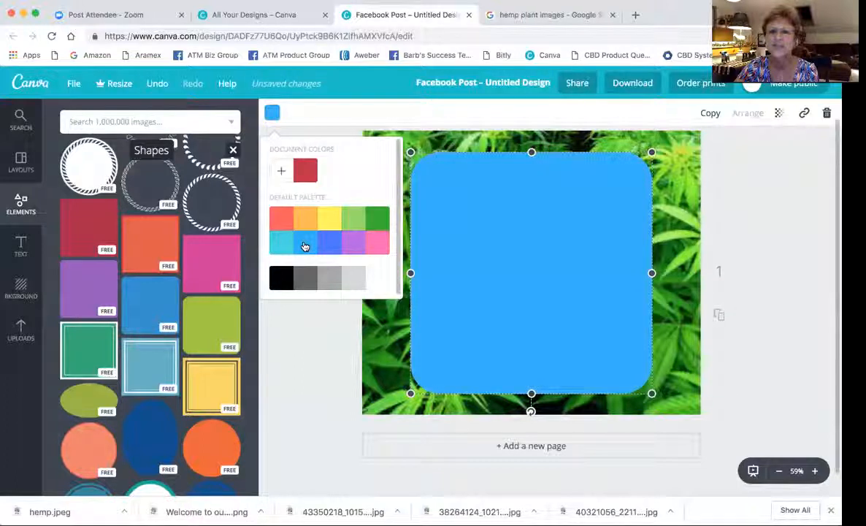
left_click(377, 244)
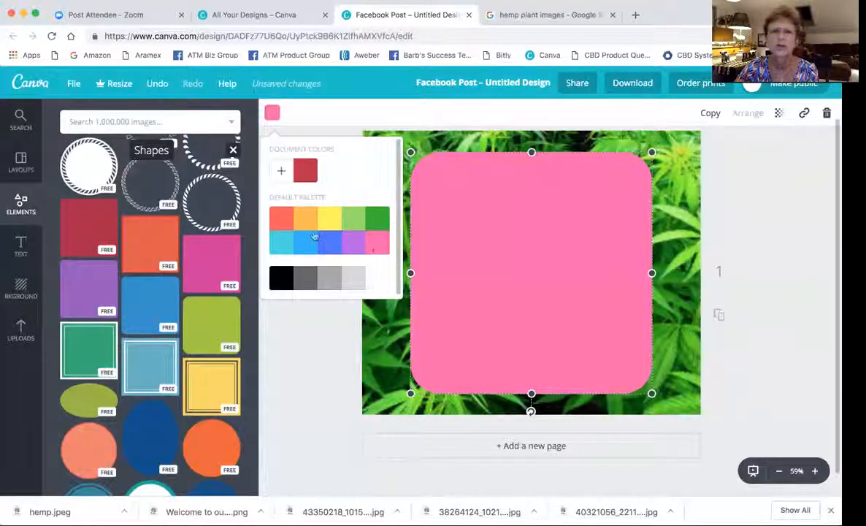
left_click(355, 223)
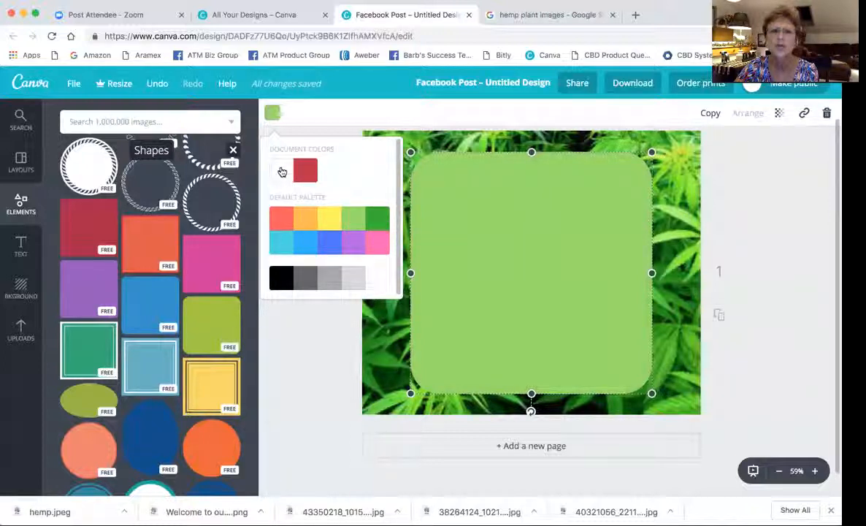
left_click(282, 172)
mouse_move(308, 309)
left_mouse_down()
mouse_move(368, 309)
mouse_move(298, 314)
mouse_move(332, 309)
mouse_move(305, 309)
left_mouse_up()
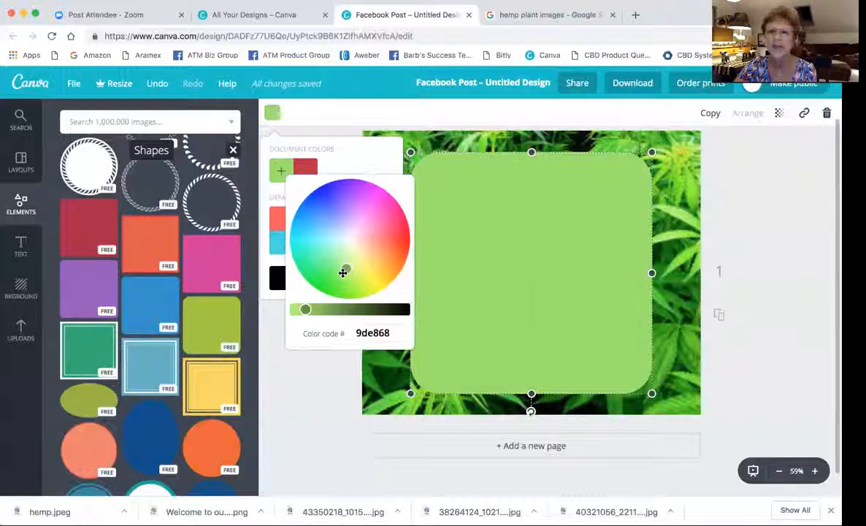
left_click(306, 390)
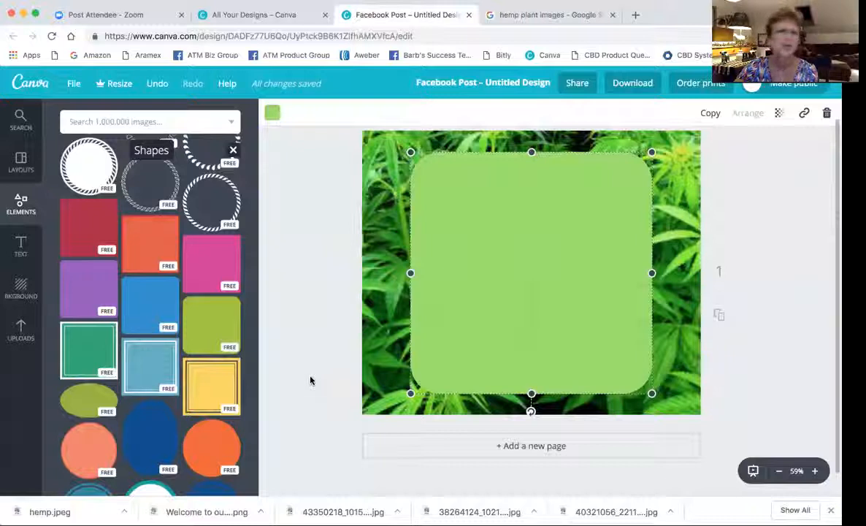
Show the Text panel with heading, subheading and body text options.
left_click(20, 246)
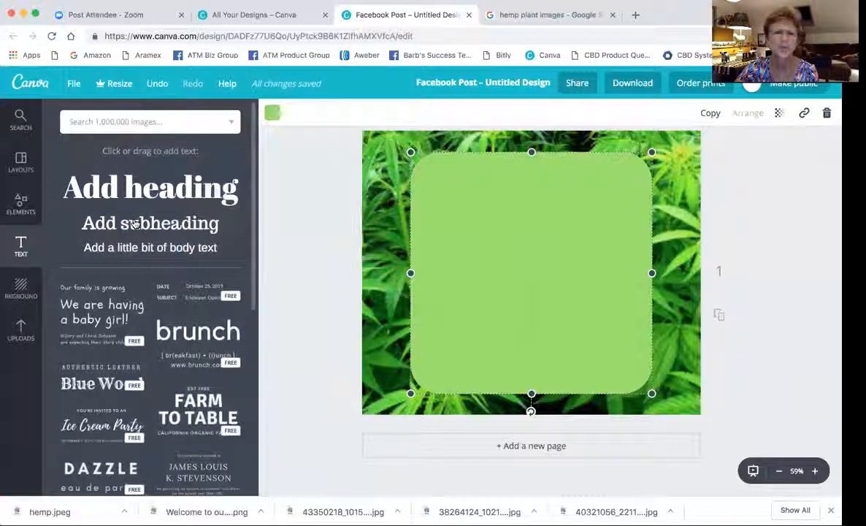
Add a subheading on the green square reading 'Welcome to our Success Team'.
left_click_drag(135, 224, 542, 201)
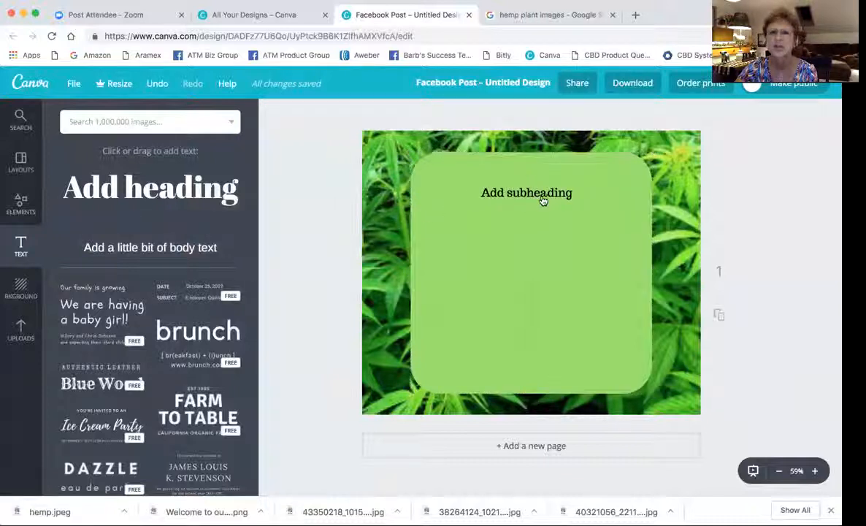
double_click(542, 194)
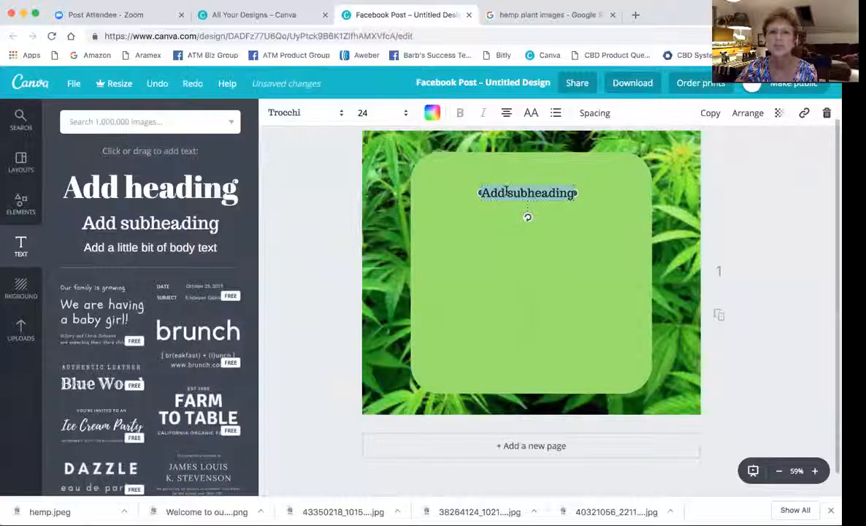
left_click(571, 193)
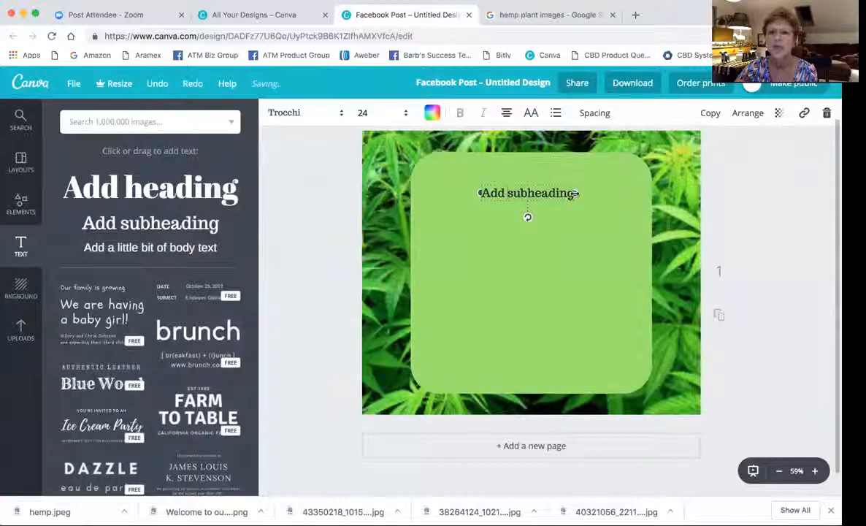
left_click_drag(566, 193, 515, 193)
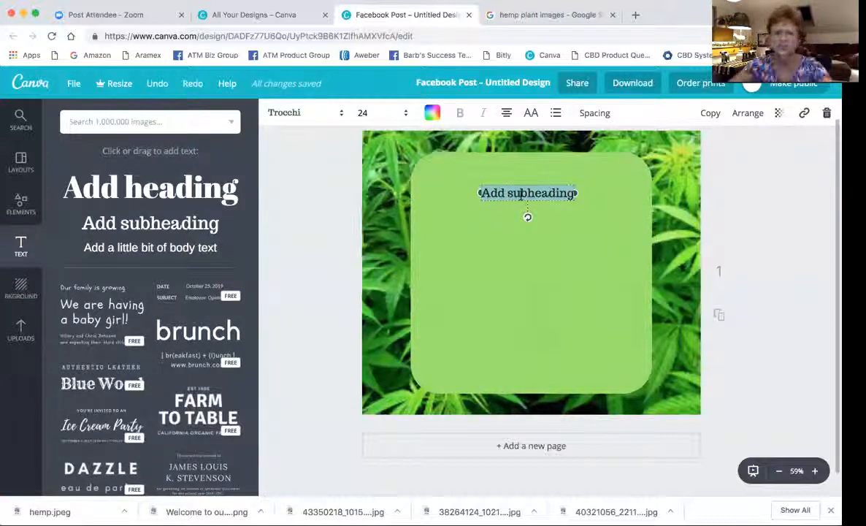
type("We")
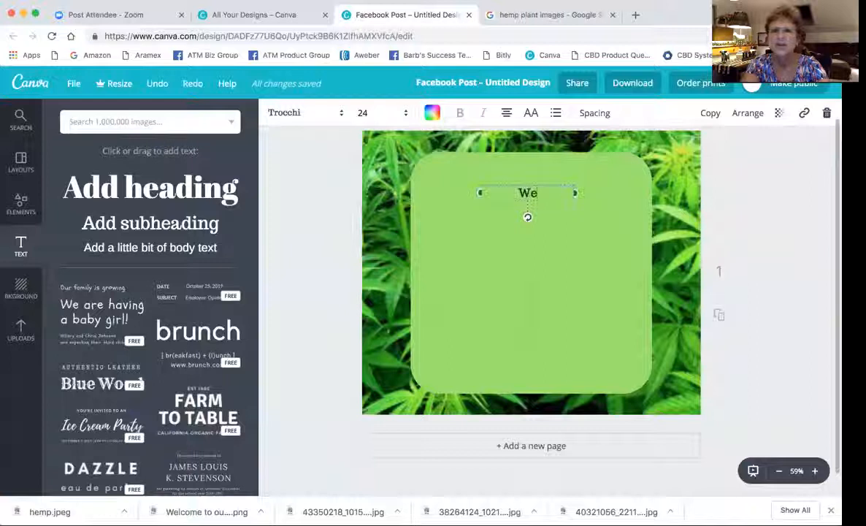
type("lcome to")
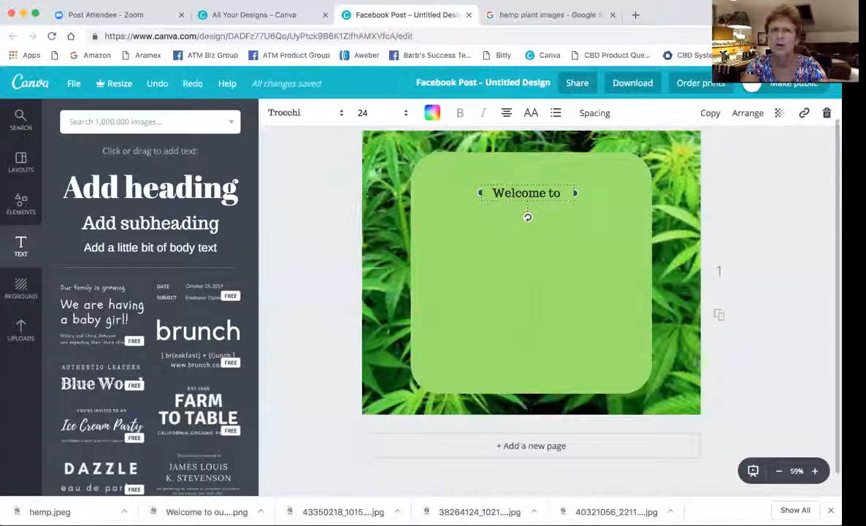
type(" our Success")
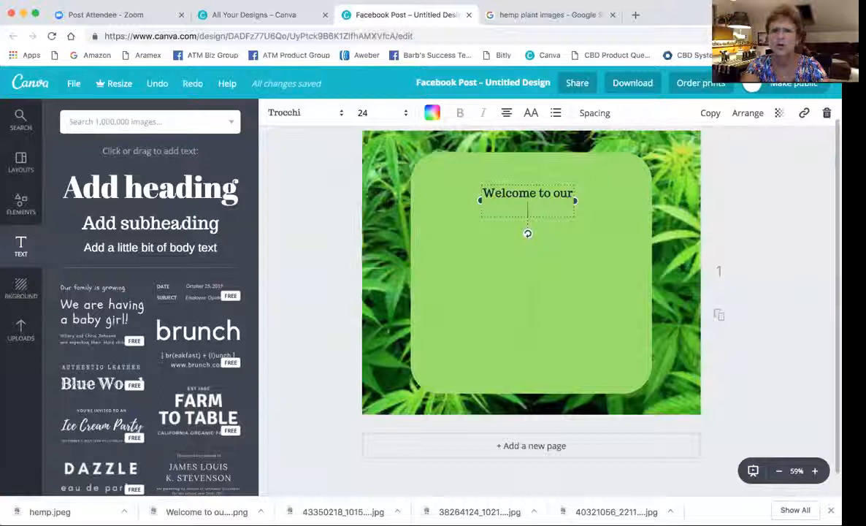
type(" Team")
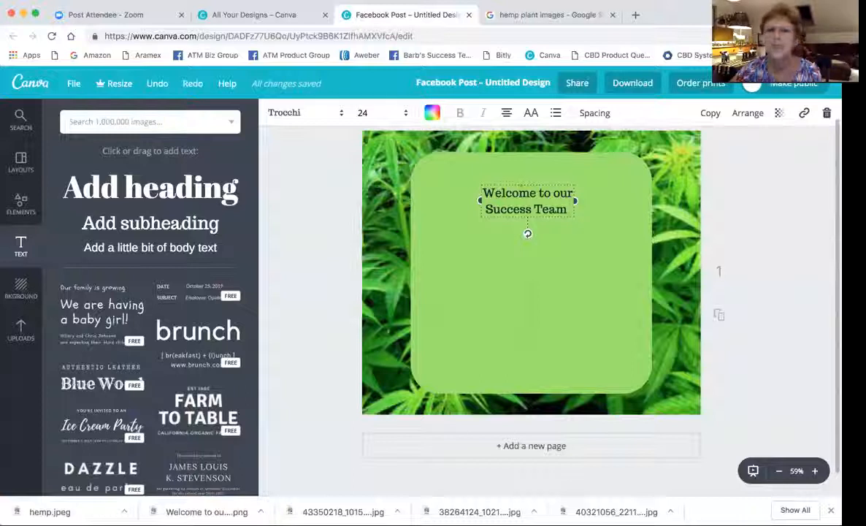
left_click(559, 261)
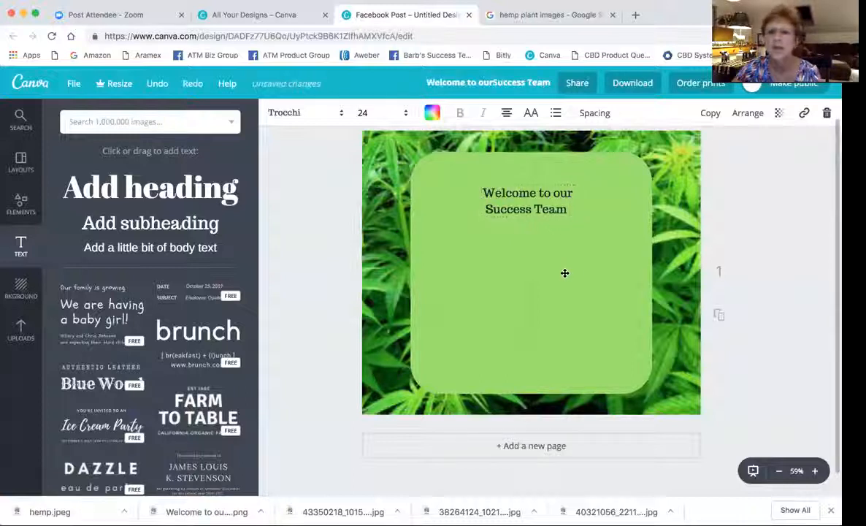
Increase the heading's font size stepwise through 28 and 32 to 42.
left_click(538, 198)
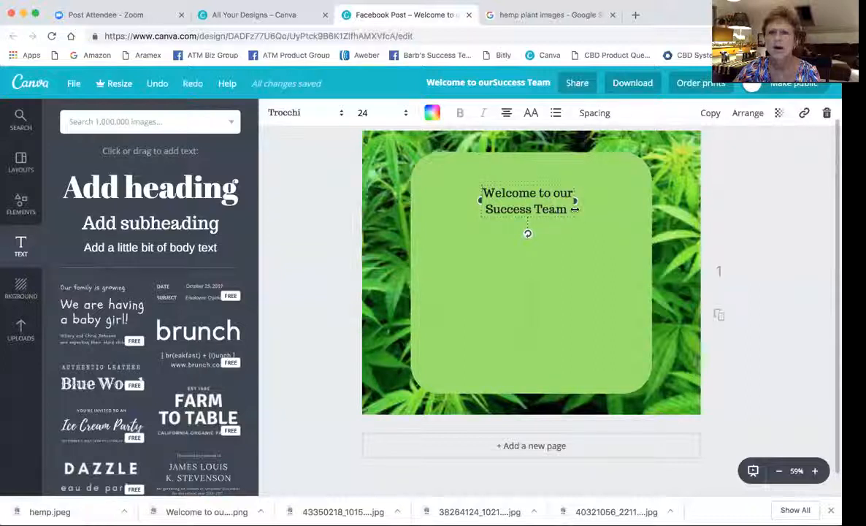
left_click(406, 114)
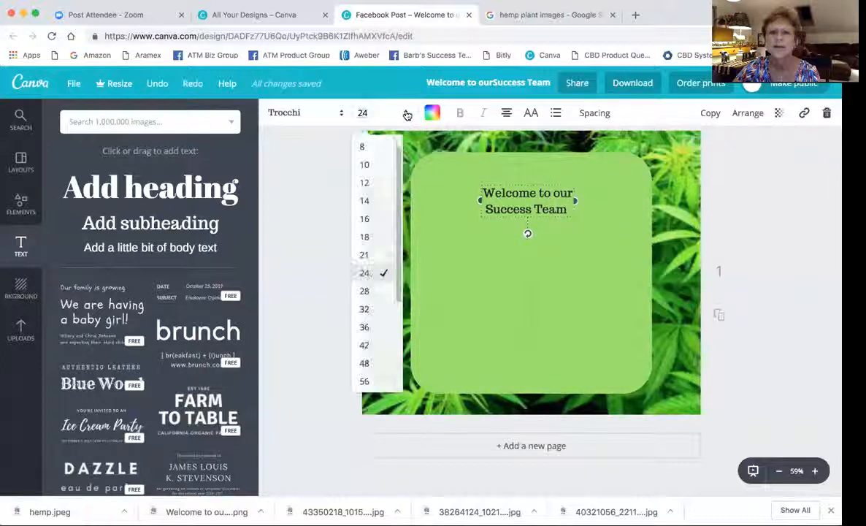
left_click(363, 291)
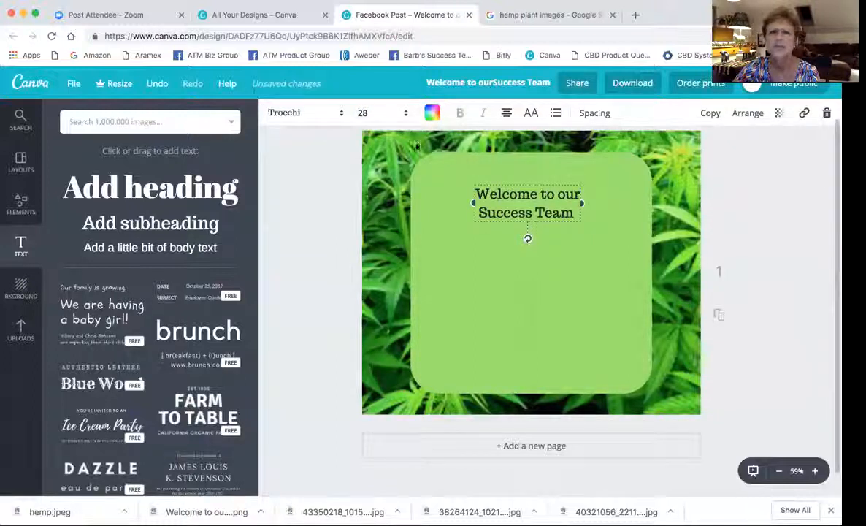
left_click(406, 117)
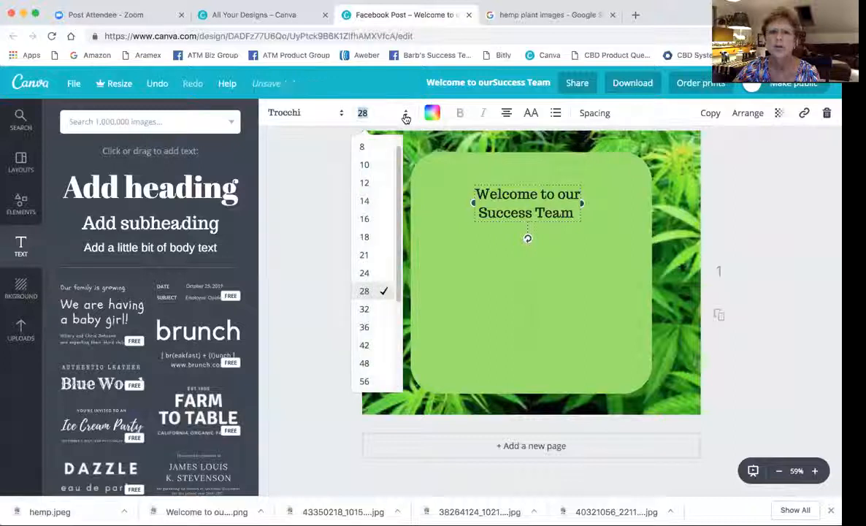
left_click(365, 309)
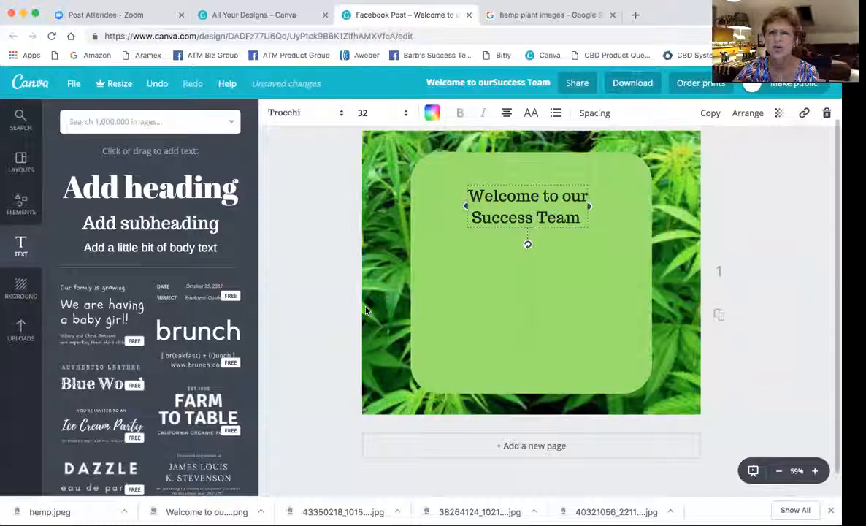
left_click(372, 113)
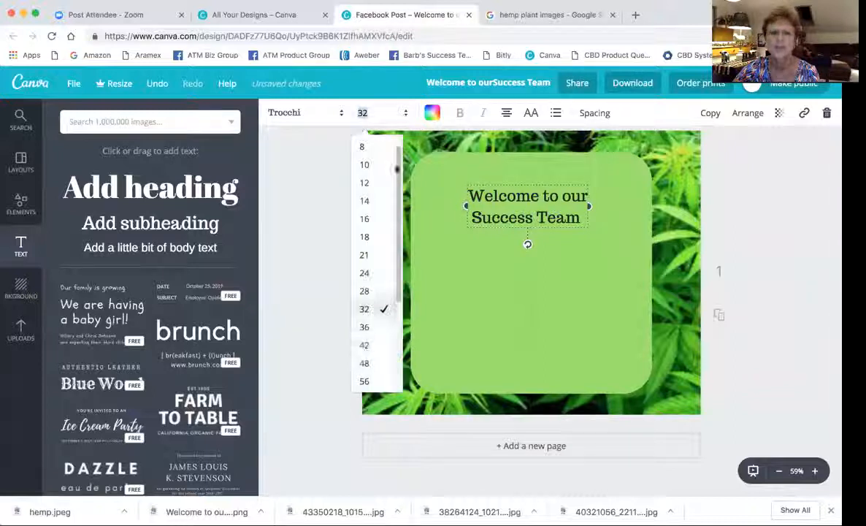
left_click(365, 345)
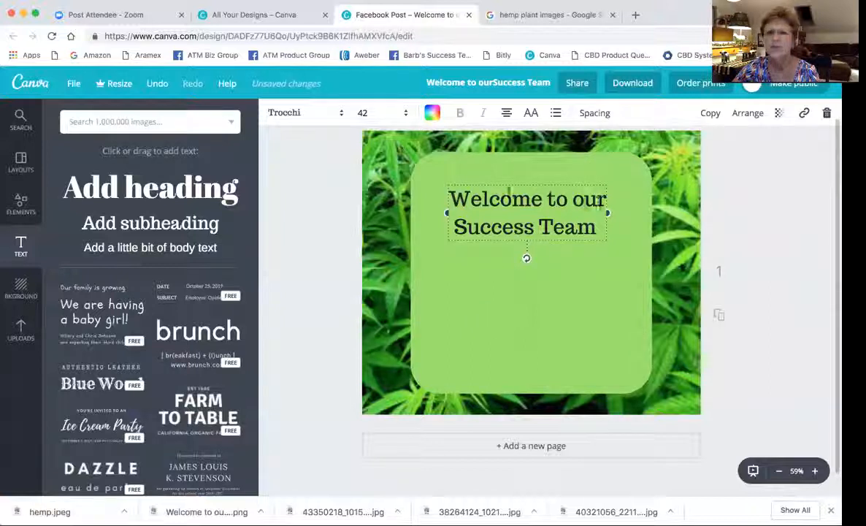
Set the heading font to bold Oswald after trying Playlist Script.
left_click(341, 117)
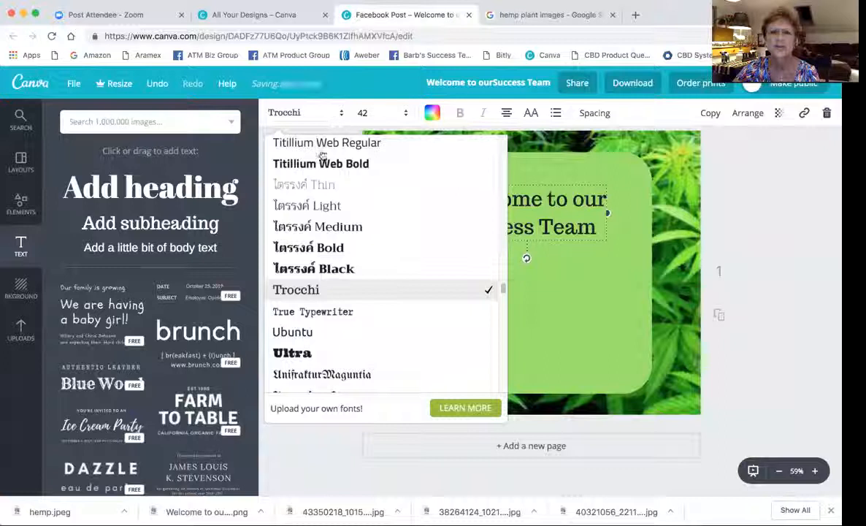
scroll(310, 196, "up", 3)
scroll(310, 195, "up", 5)
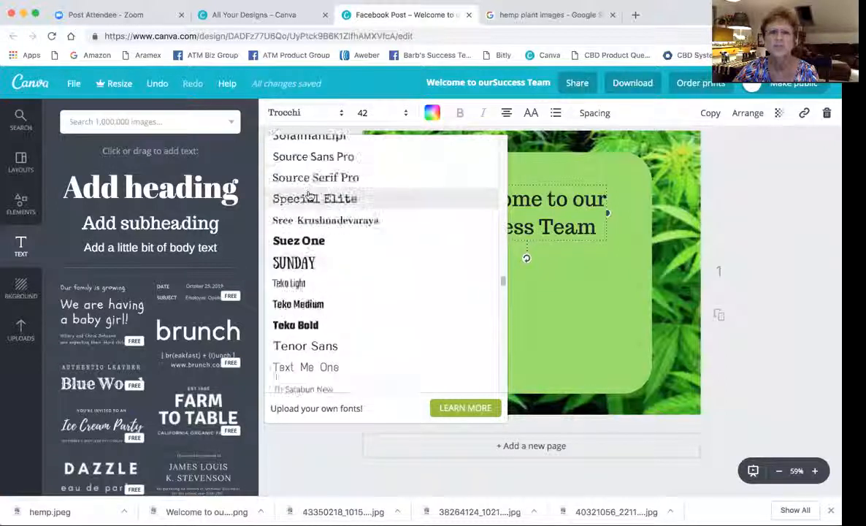
scroll(309, 195, "up", 6)
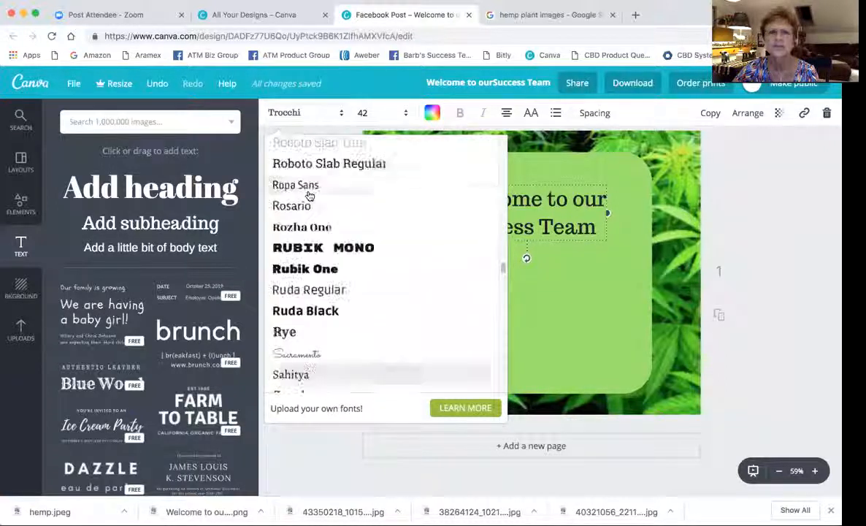
scroll(310, 196, "up", 6)
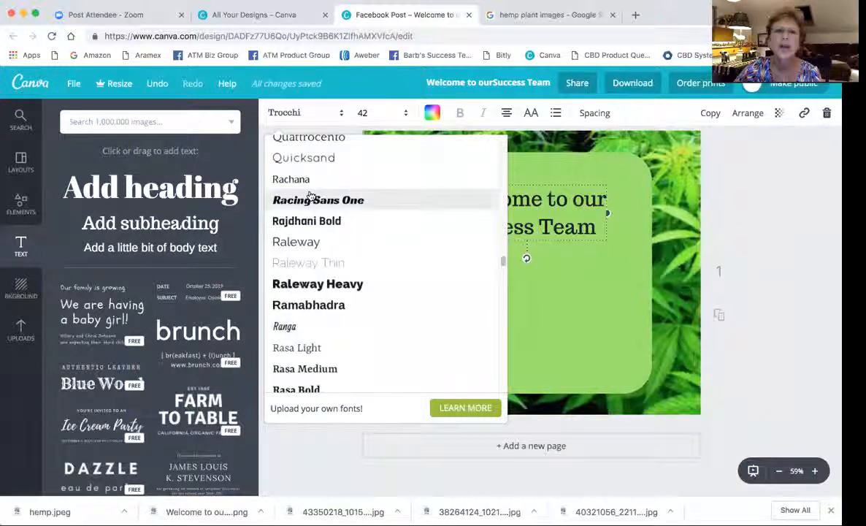
scroll(309, 196, "up", 3)
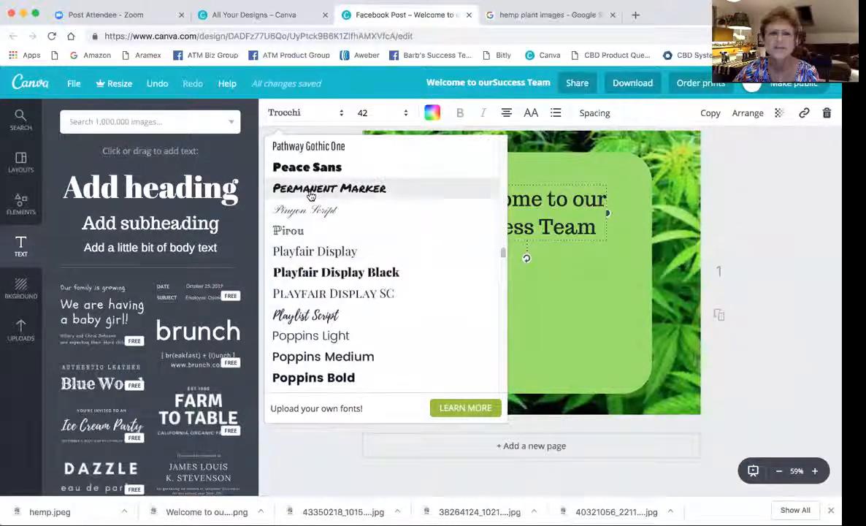
left_click(307, 315)
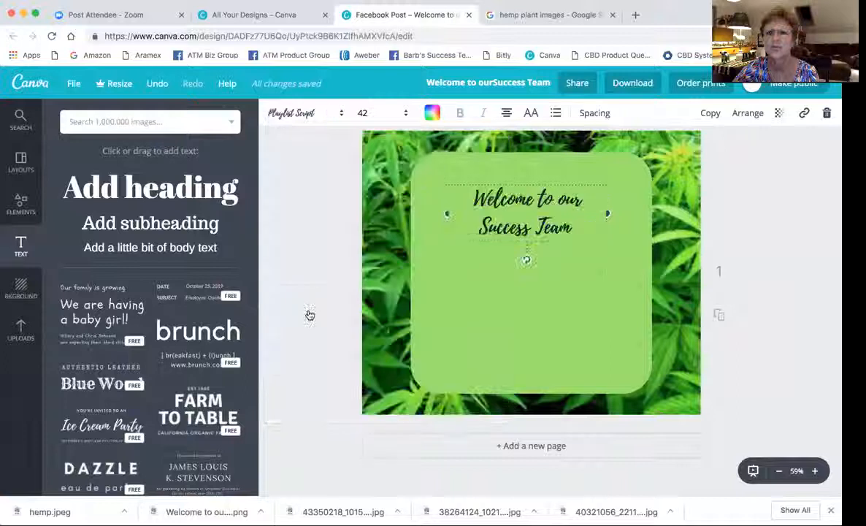
left_click(316, 112)
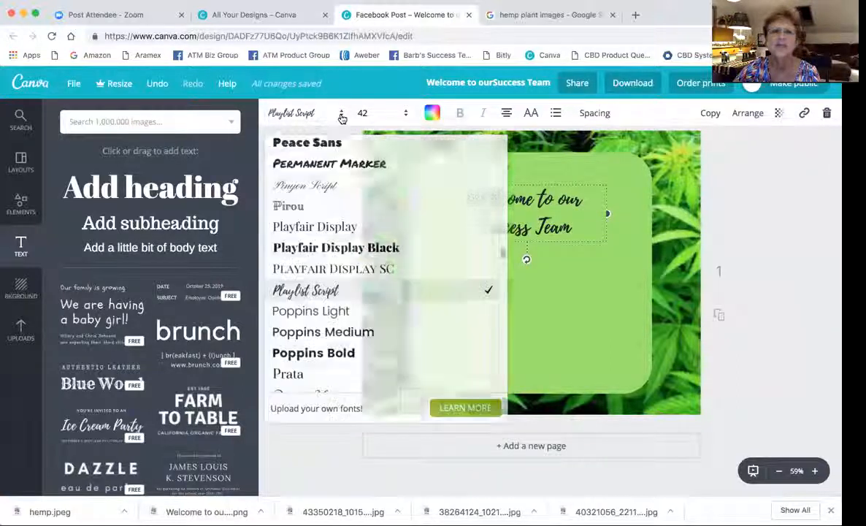
scroll(325, 229, "up", 5)
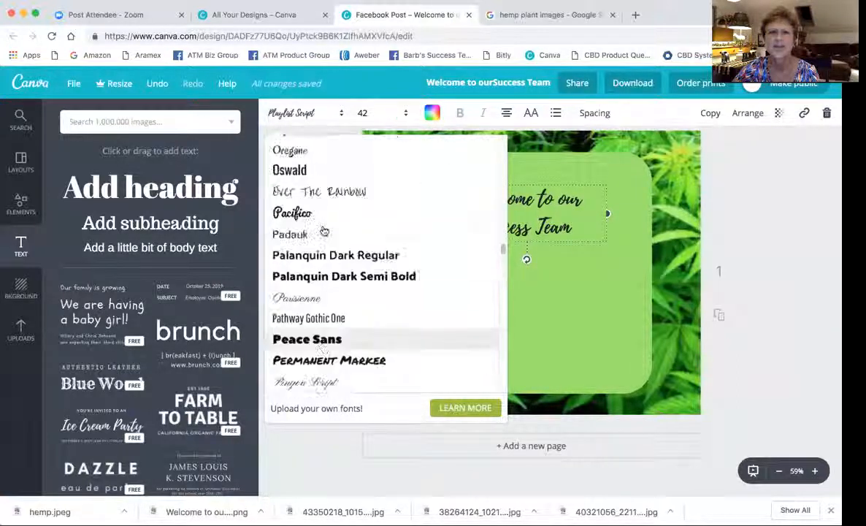
left_click(292, 171)
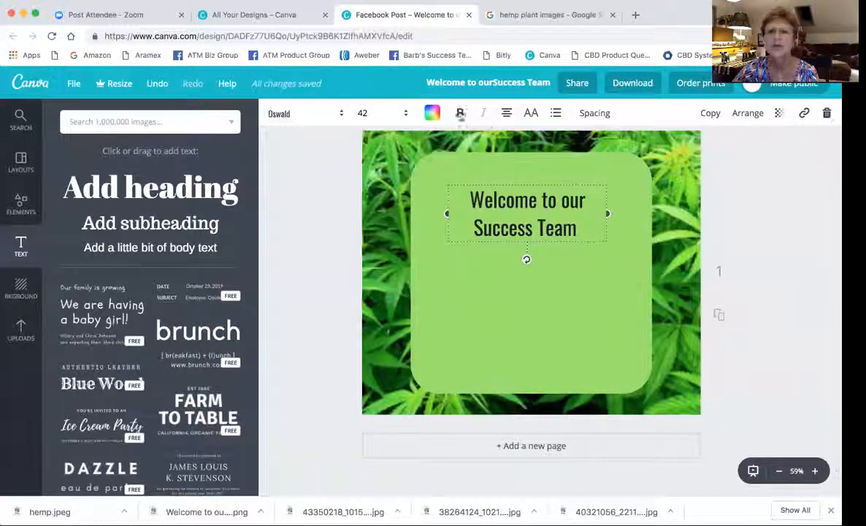
left_click(461, 113)
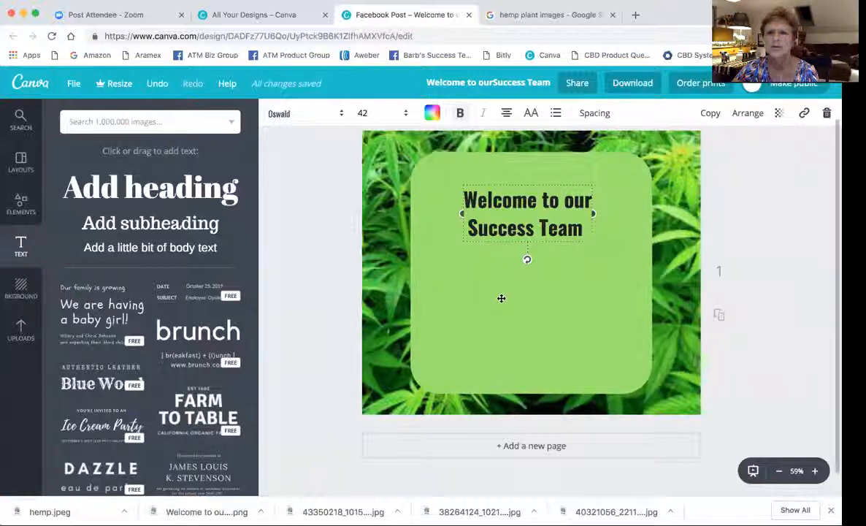
Set the heading to size 48 and move it slightly higher, centred in the square.
left_click(405, 119)
left_click(371, 291)
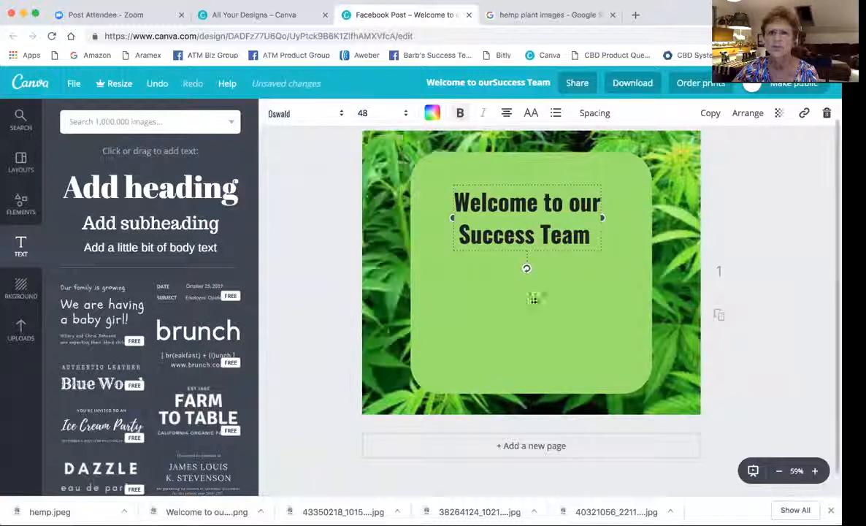
left_click(544, 224)
left_click_drag(544, 224, 546, 206)
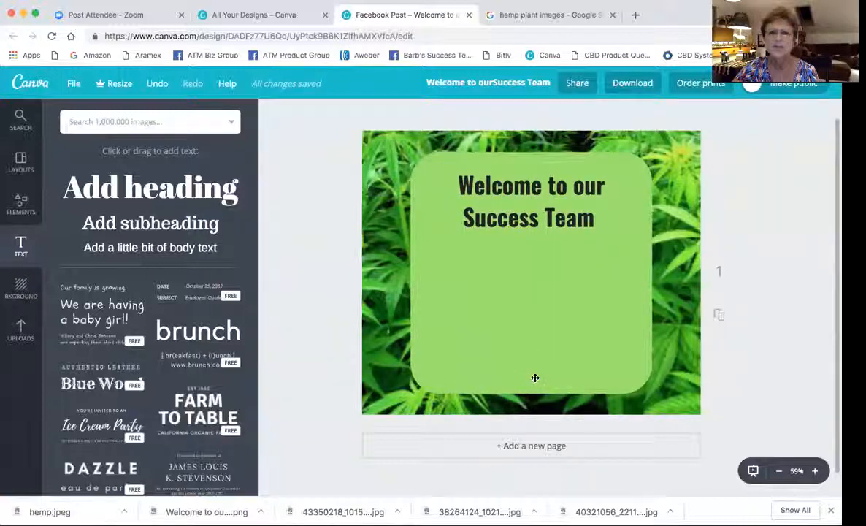
Add a text box with the new member's full name at size 42.
left_click(138, 223)
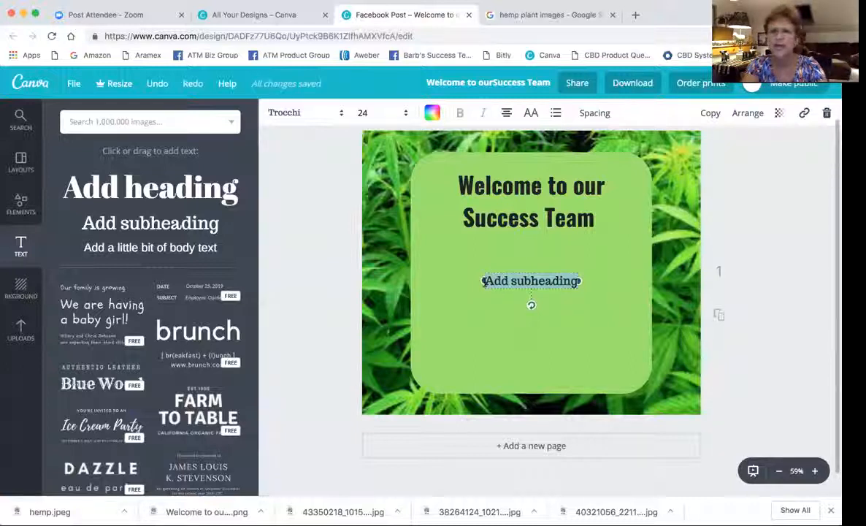
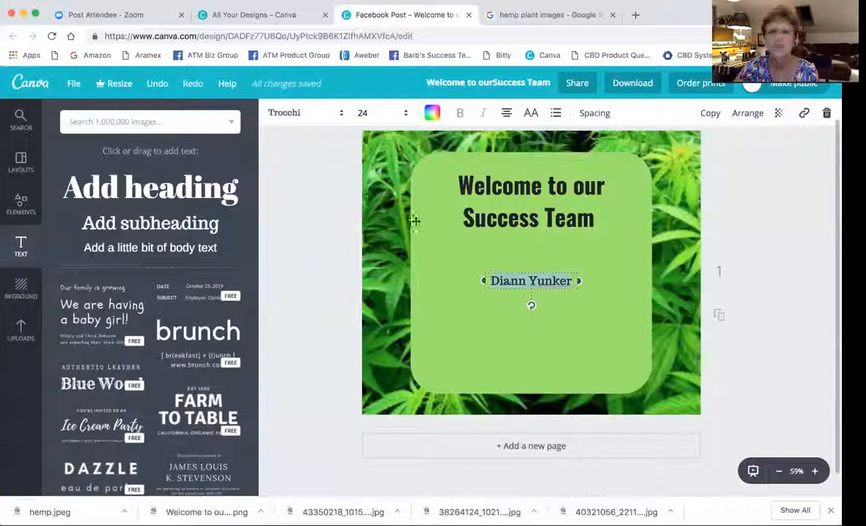
left_click(374, 112)
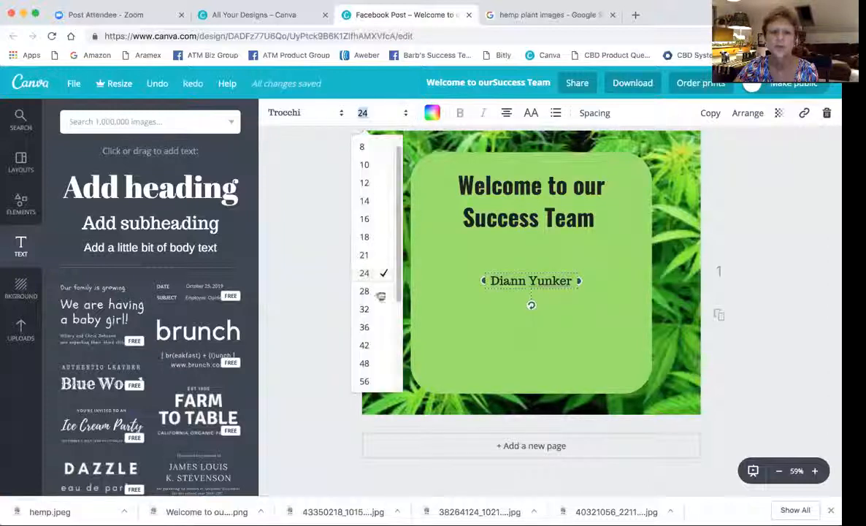
left_click(365, 347)
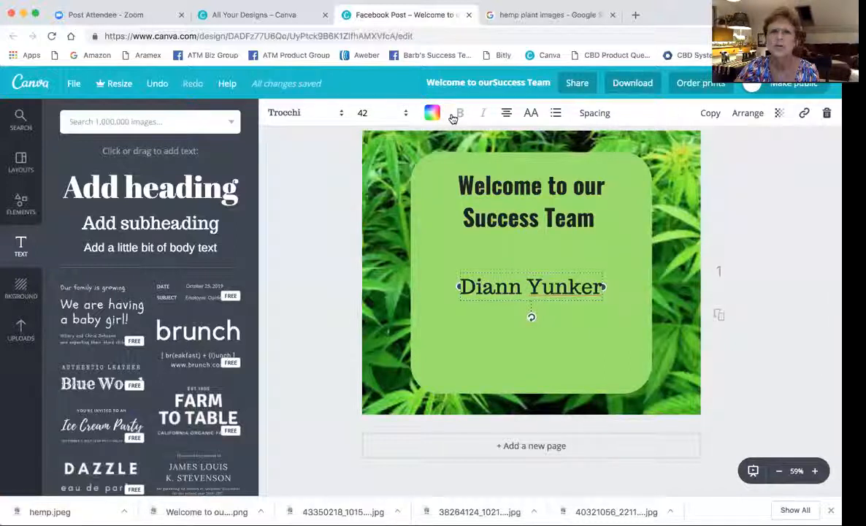
Make the name bold Oswald and move it near the bottom of the green square.
left_click(340, 115)
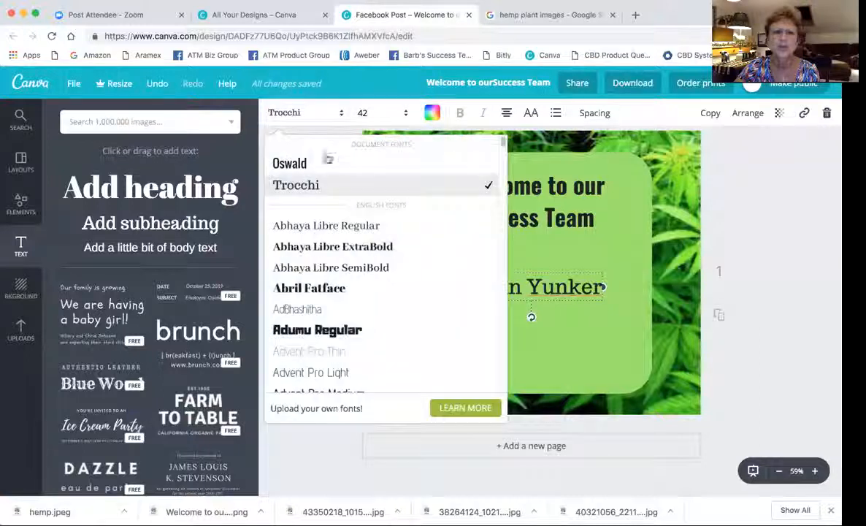
left_click(296, 168)
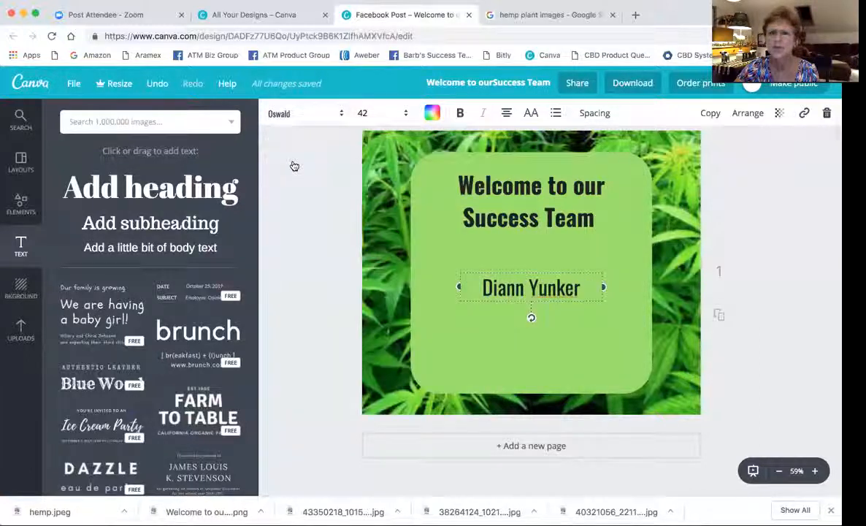
left_click(459, 113)
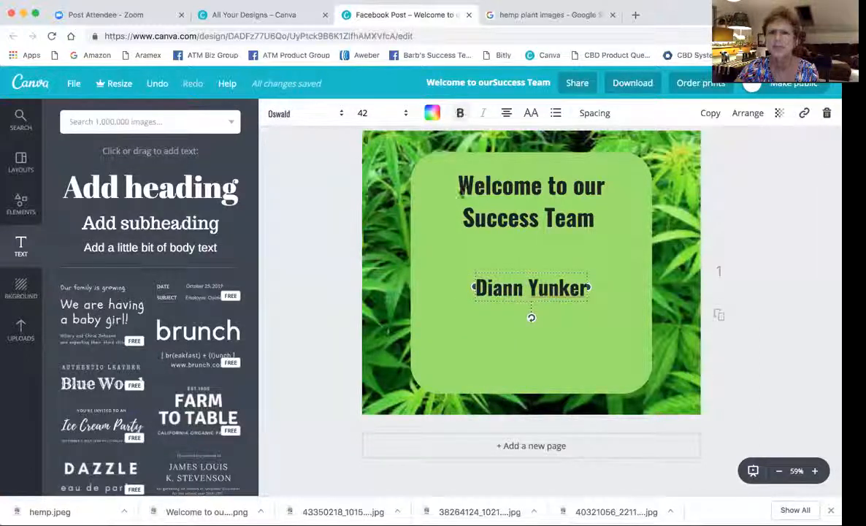
left_click(623, 307)
left_click_drag(522, 288, 530, 356)
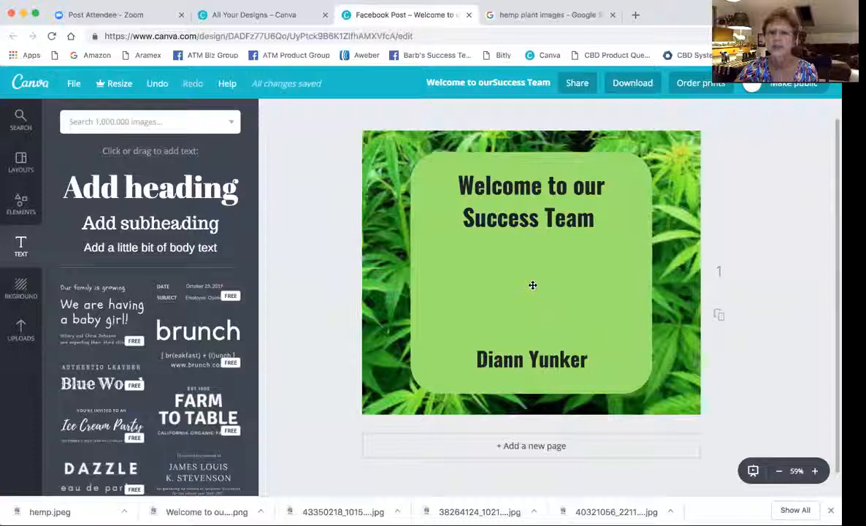
left_click(636, 16)
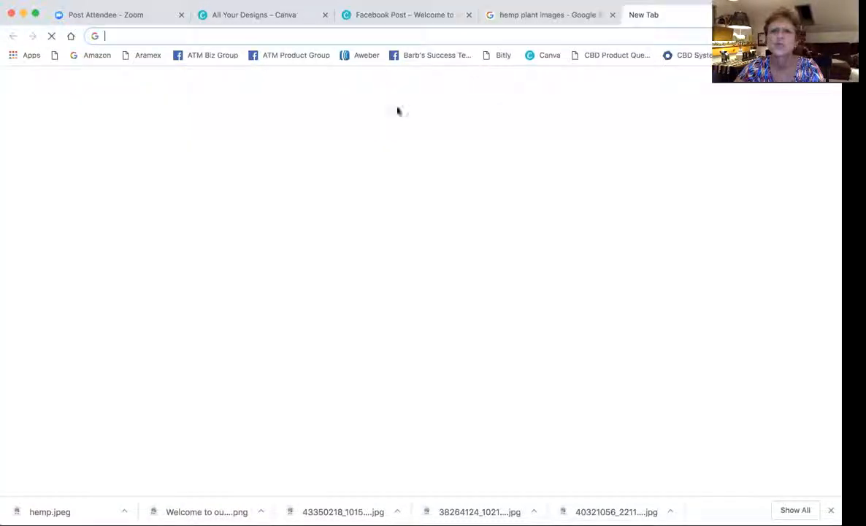
Search Facebook from the product group for the new member and open their profile.
left_click(286, 58)
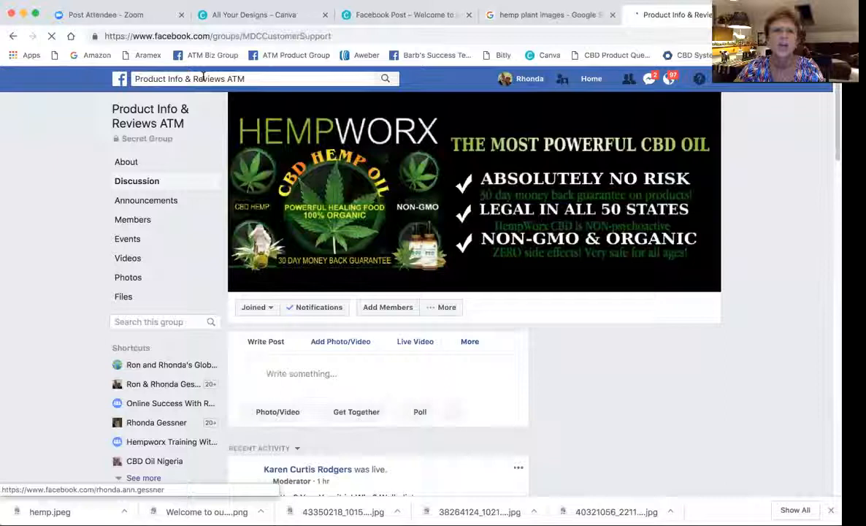
left_click(251, 78)
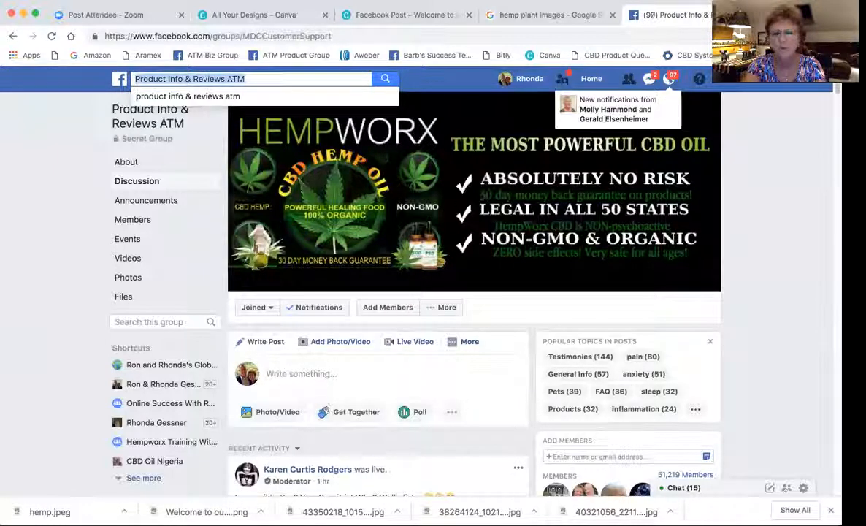
type("Dian")
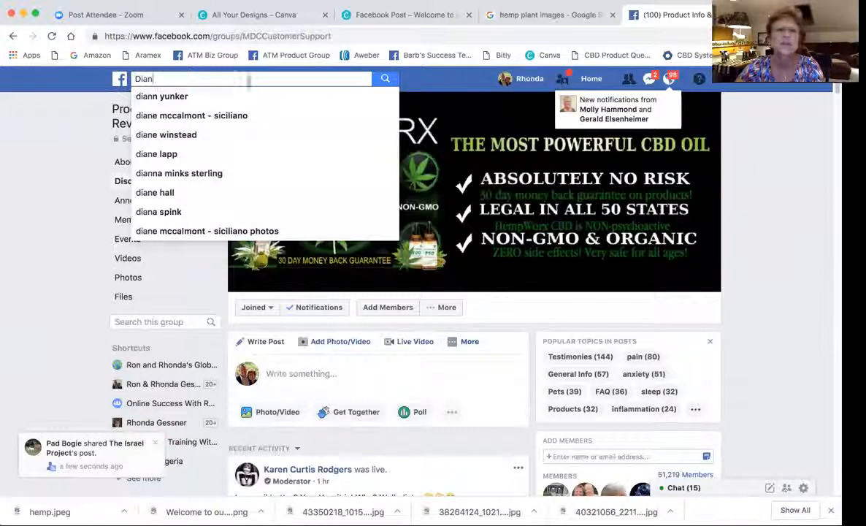
left_click(165, 96)
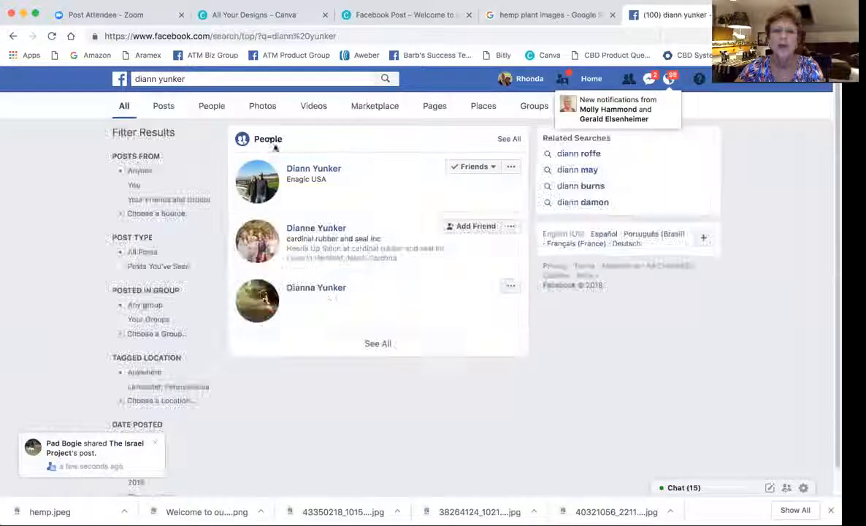
left_click(314, 168)
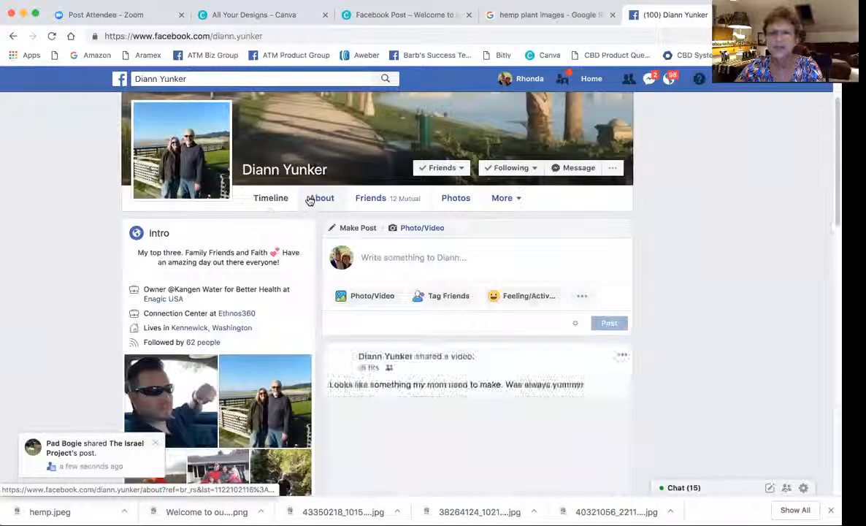
Save the member's couple profile photo to the Desktop as a JPEG named 'dia'.
left_click(180, 151)
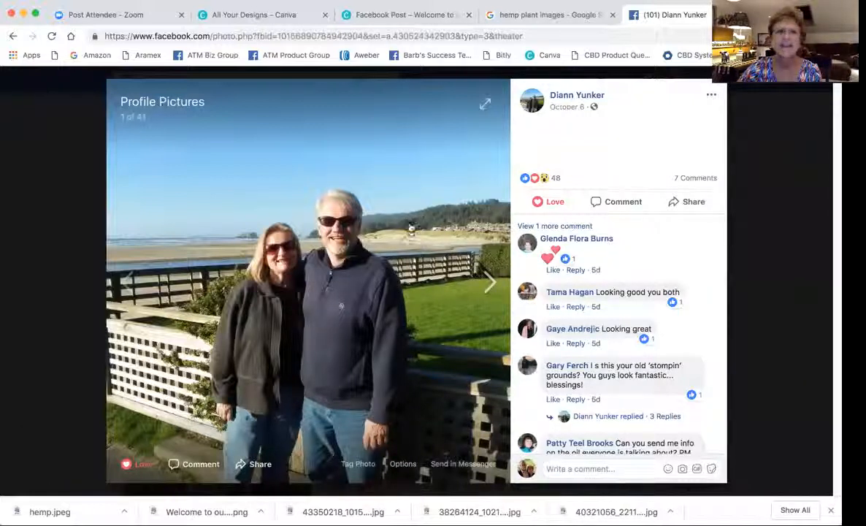
right_click(401, 215)
left_click(421, 230)
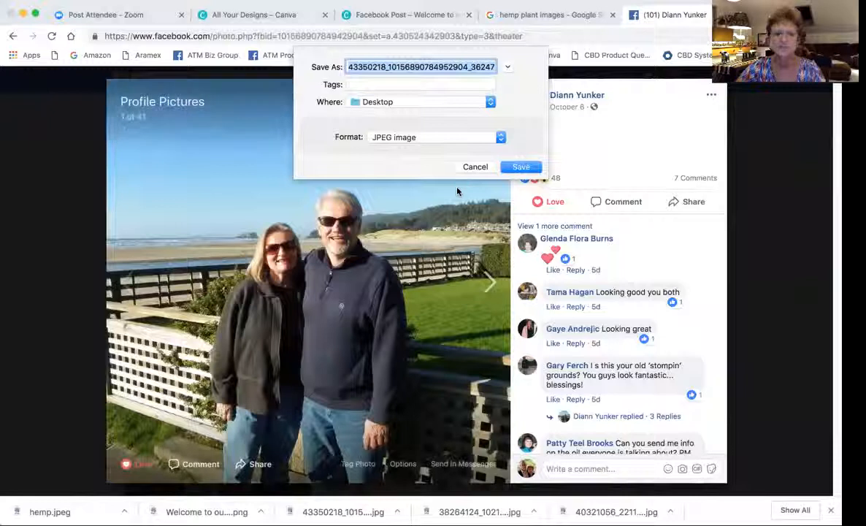
type("diann")
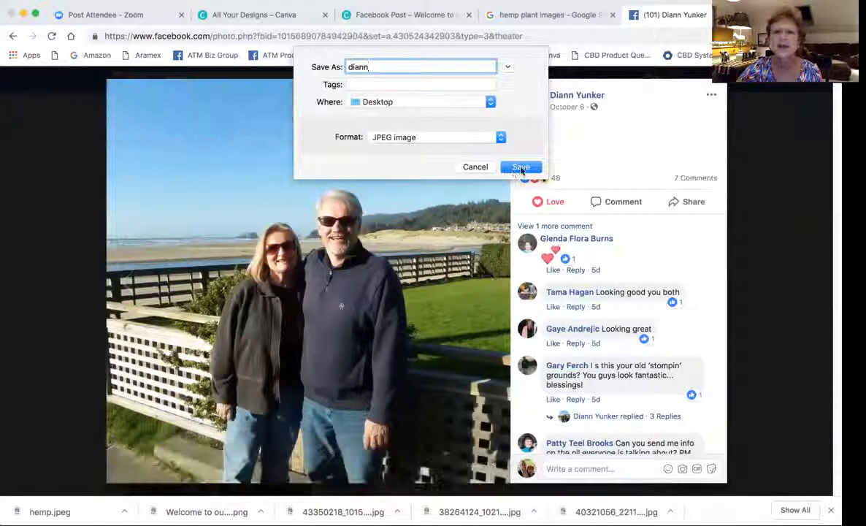
left_click(519, 168)
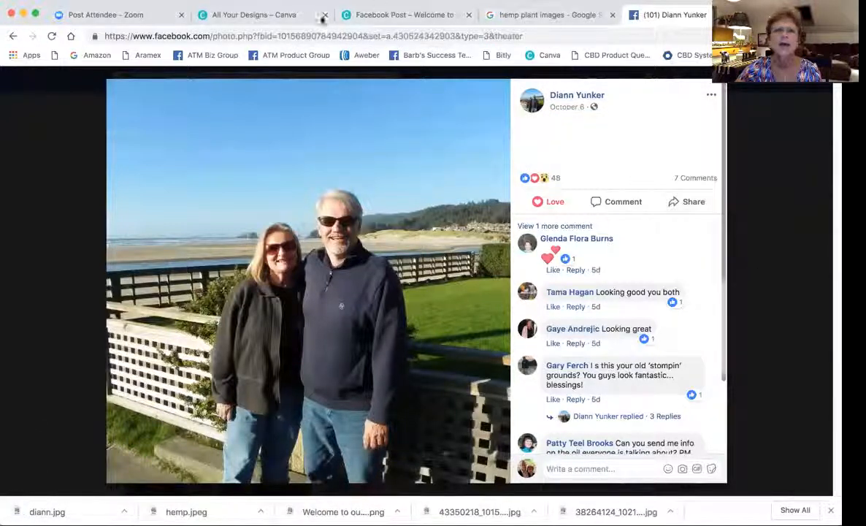
left_click(399, 16)
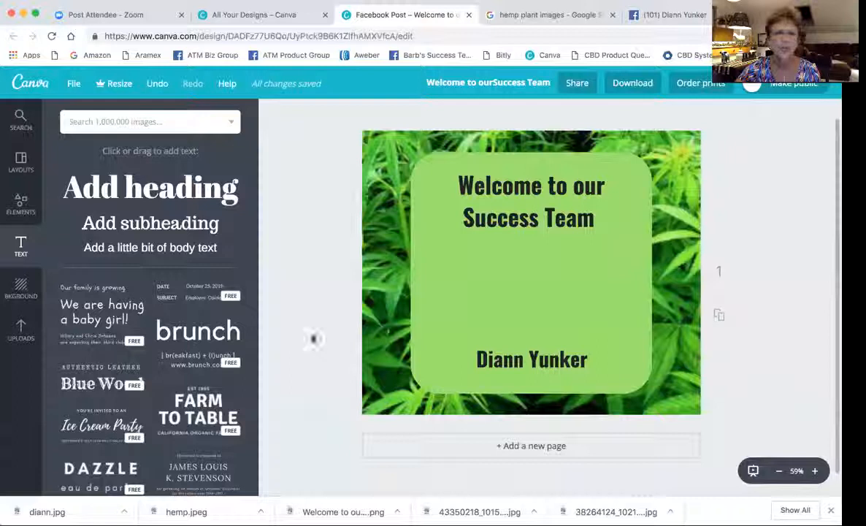
Upload the saved couple photo from the computer to Uploads and dismiss the upload error.
left_click(20, 330)
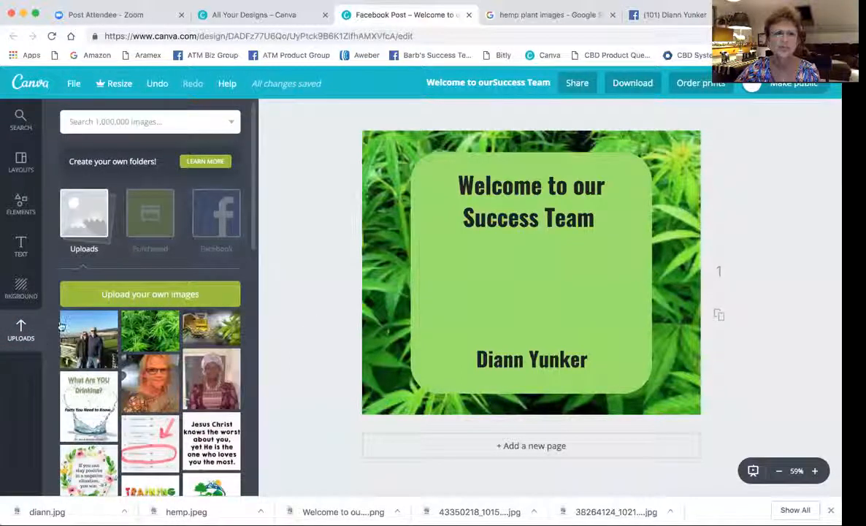
left_click(140, 295)
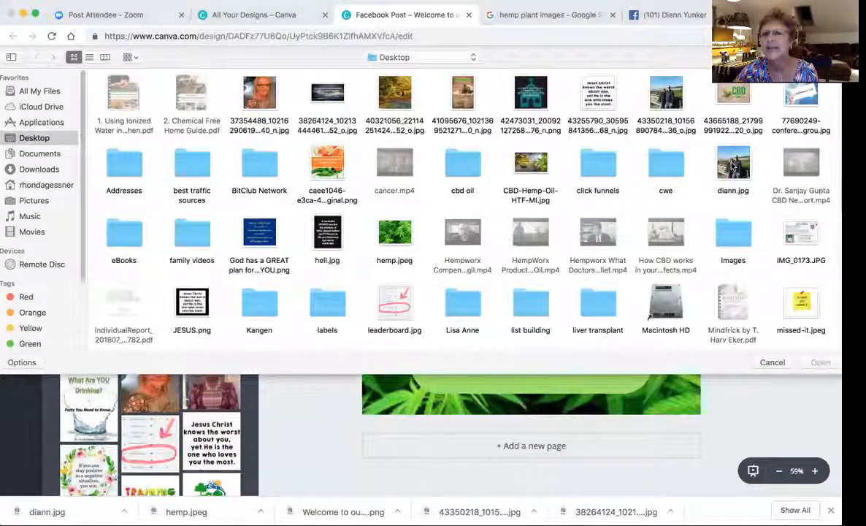
double_click(733, 166)
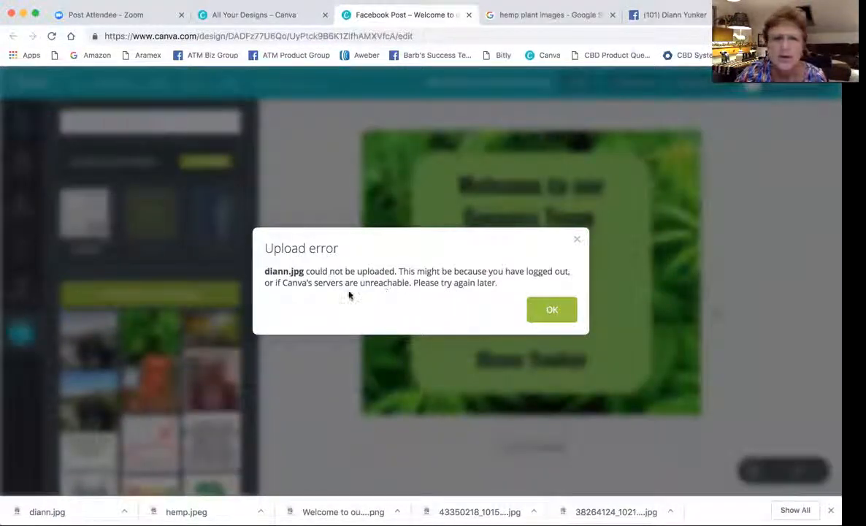
left_click(553, 309)
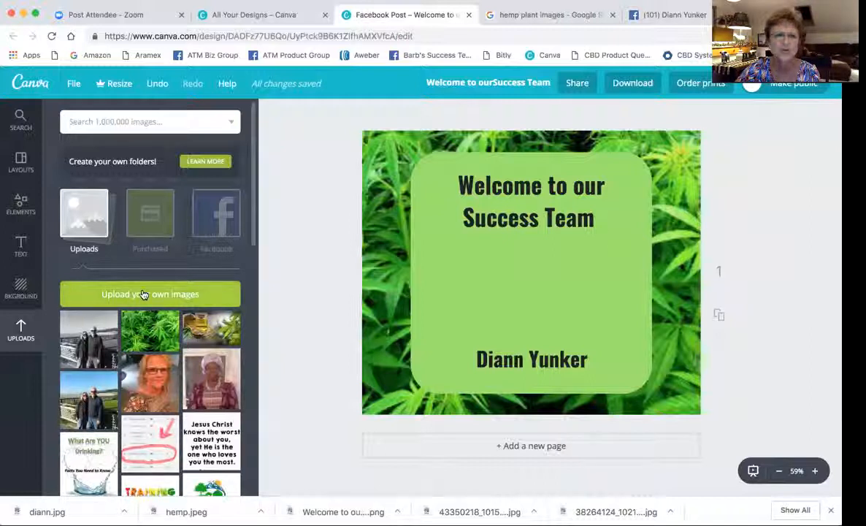
Place the couple photo on the post and crop it to their upper bodies.
left_click_drag(93, 389, 575, 257)
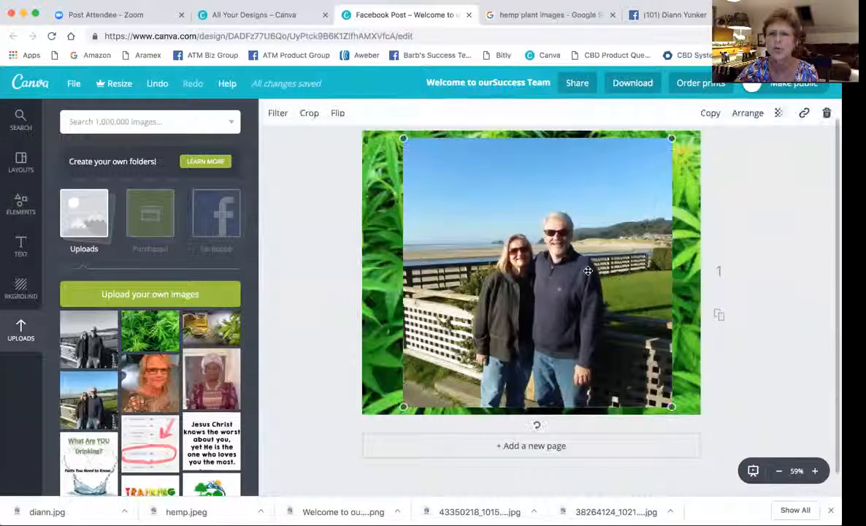
left_click(306, 114)
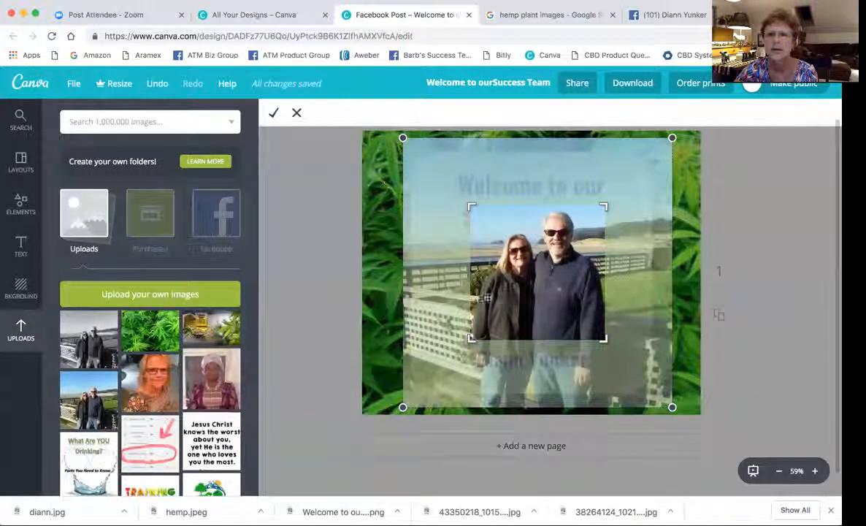
mouse_move(550, 300)
left_mouse_down()
mouse_move(551, 290)
mouse_move(542, 307)
left_mouse_up()
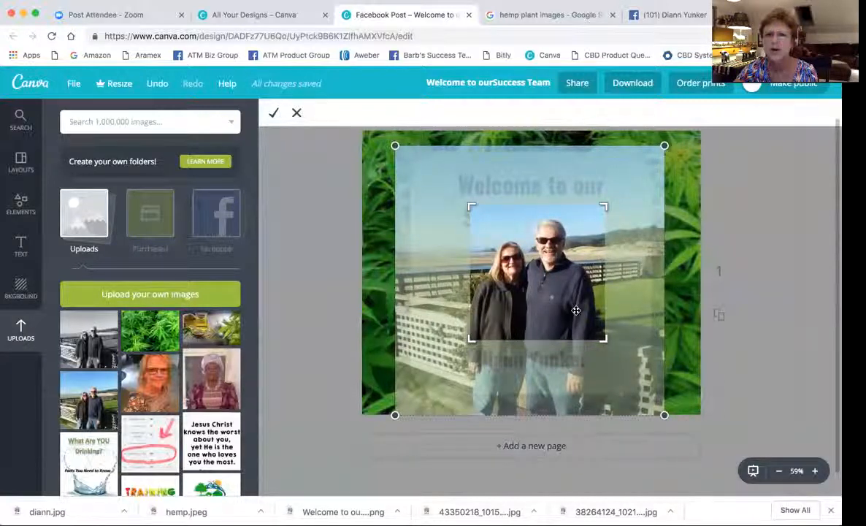
left_click_drag(579, 311, 579, 307)
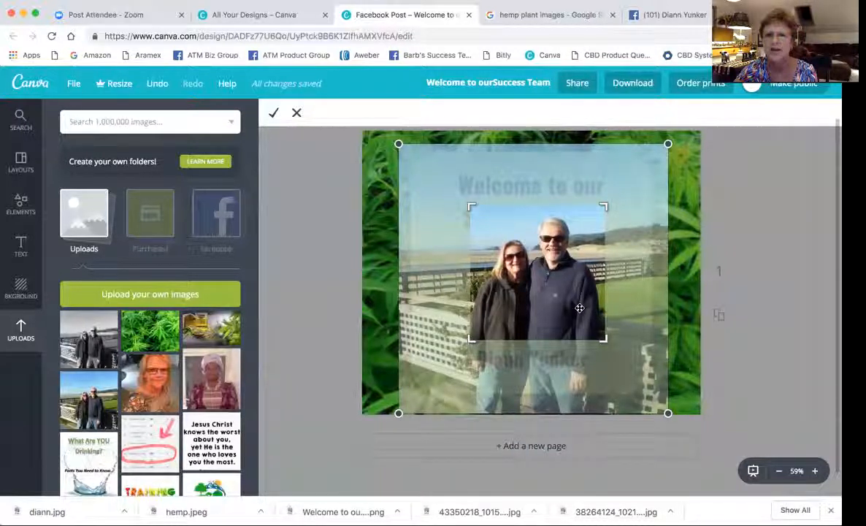
left_click_drag(604, 339, 569, 301)
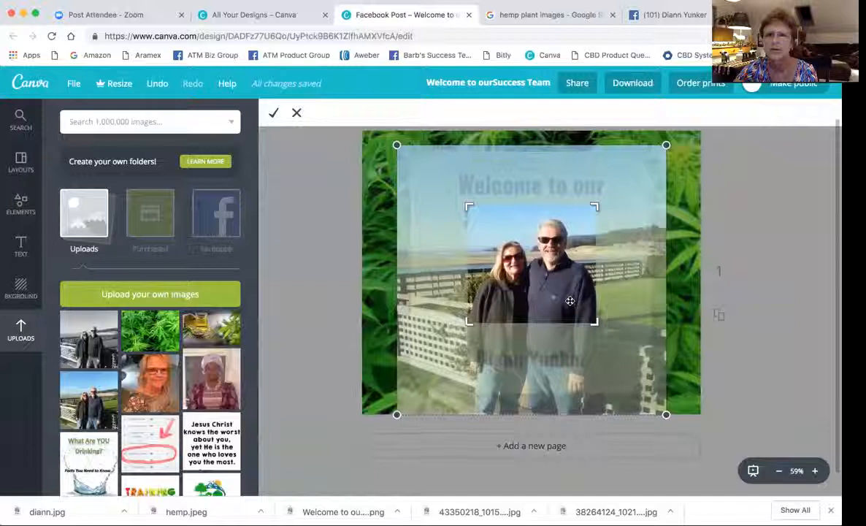
left_click(273, 116)
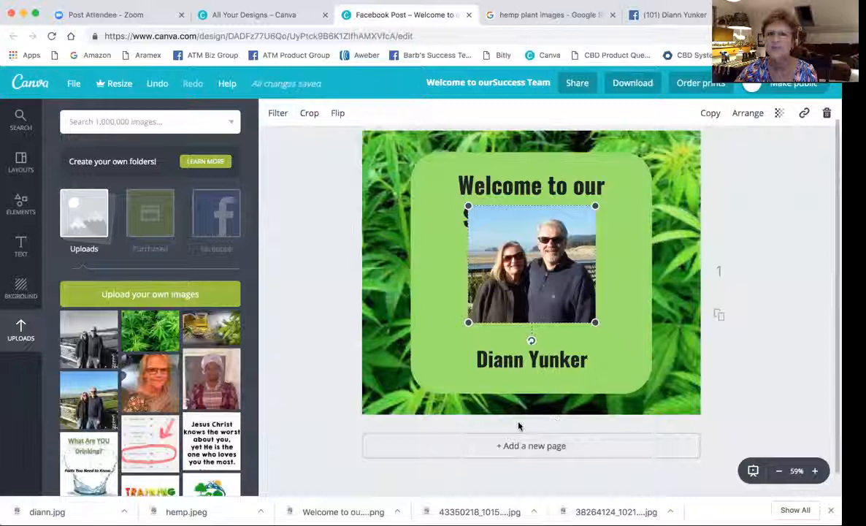
Shrink the couple photo and centre it just below the heading.
mouse_move(469, 322)
left_mouse_down()
mouse_move(481, 312)
mouse_move(441, 346)
mouse_move(484, 308)
mouse_move(469, 323)
mouse_move(478, 314)
left_mouse_up()
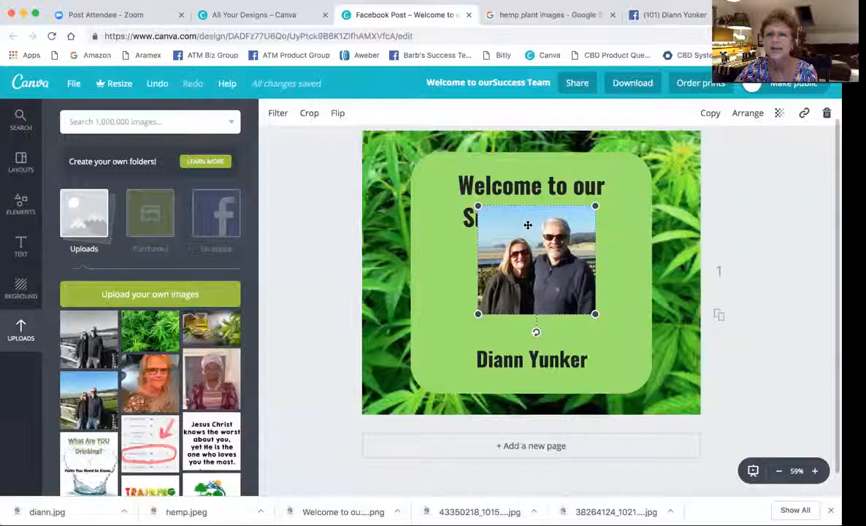
left_click_drag(531, 236, 532, 268)
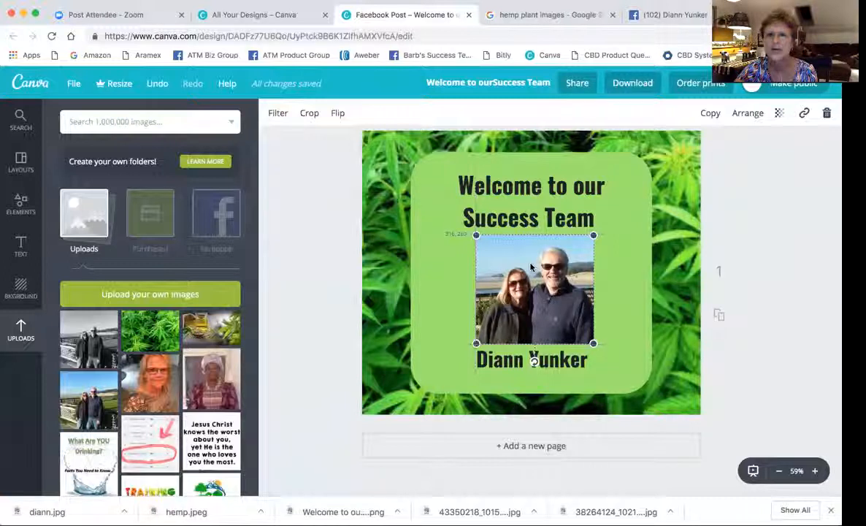
left_click_drag(476, 343, 484, 335)
left_click_drag(552, 282, 544, 287)
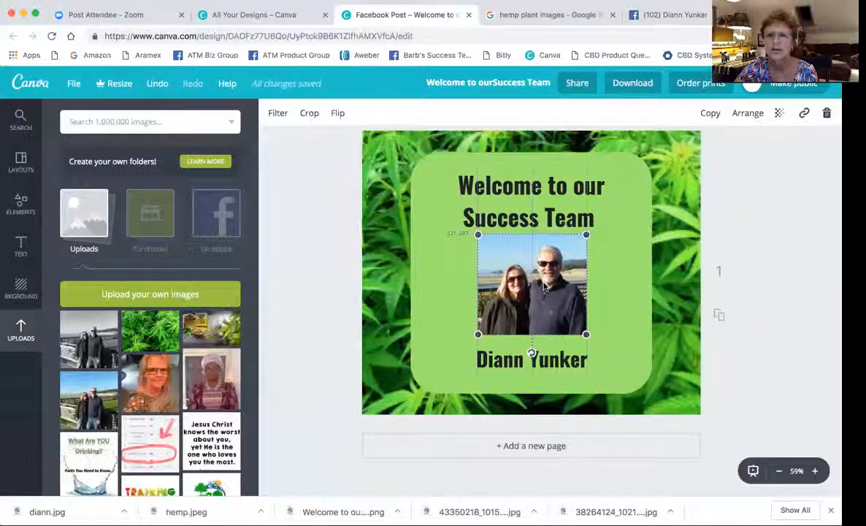
left_click_drag(537, 277, 536, 281)
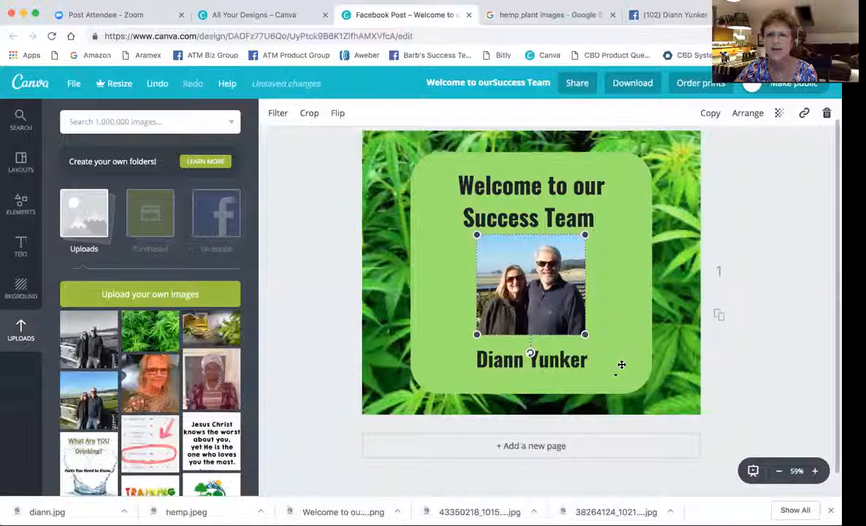
Shift the green square up slightly, lower the name text, and open the heading's font sizes.
left_click(618, 363)
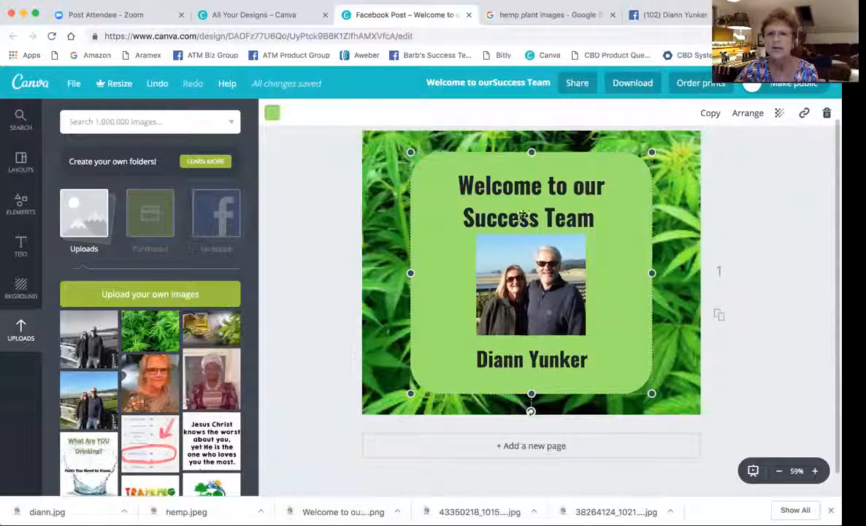
left_click_drag(528, 205, 534, 205)
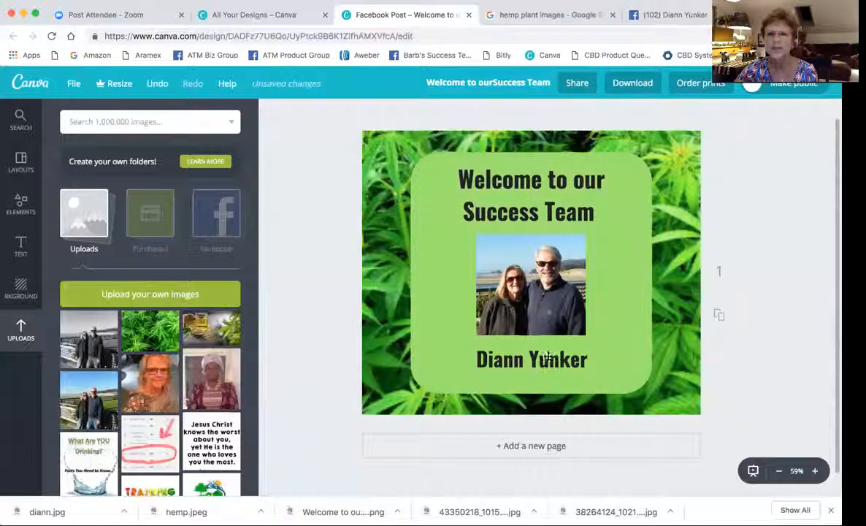
left_click_drag(547, 357, 549, 361)
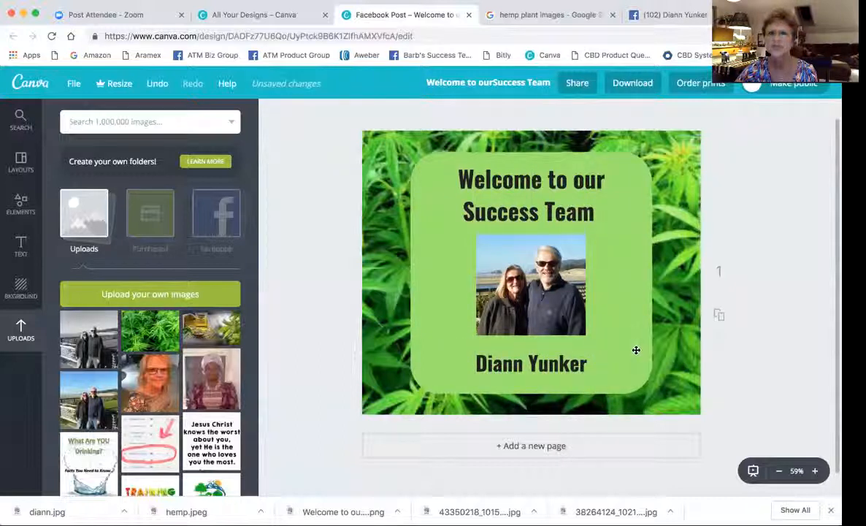
left_click(561, 213)
left_click(376, 113)
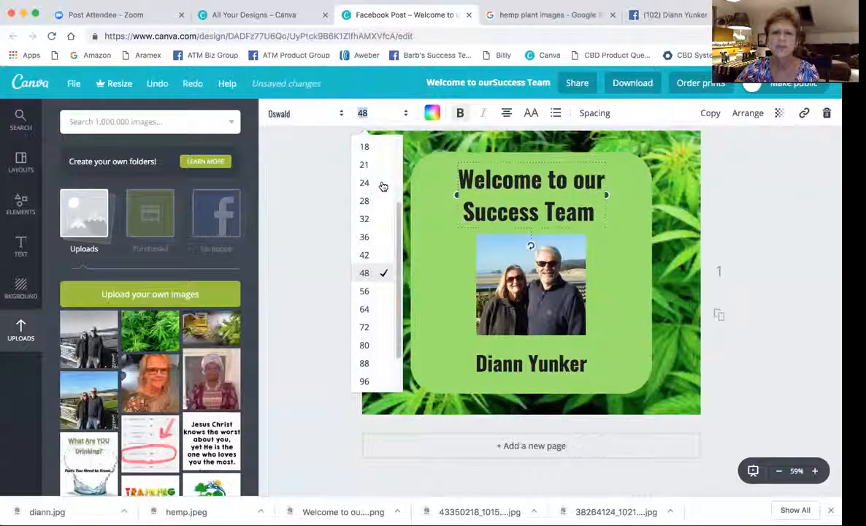
Set the heading to size 56 and nudge it slightly higher inside the green square.
left_click(363, 291)
left_click(612, 215)
left_click_drag(588, 206, 589, 201)
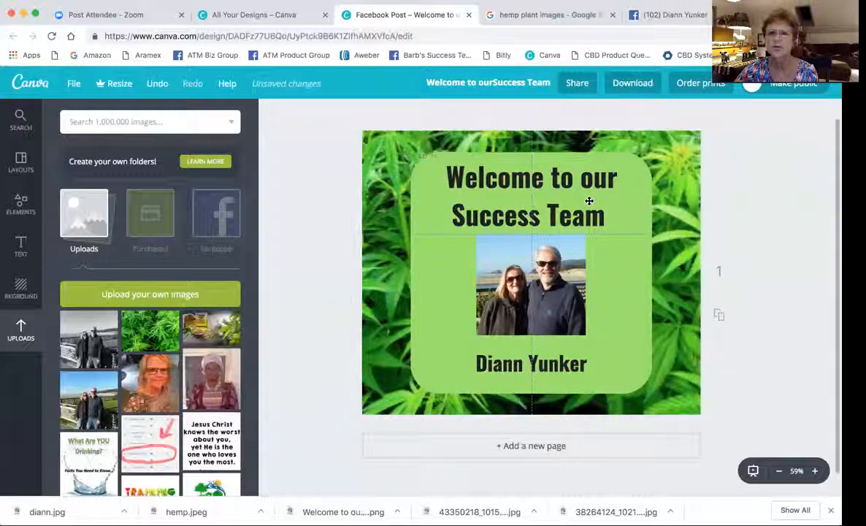
left_click(635, 321)
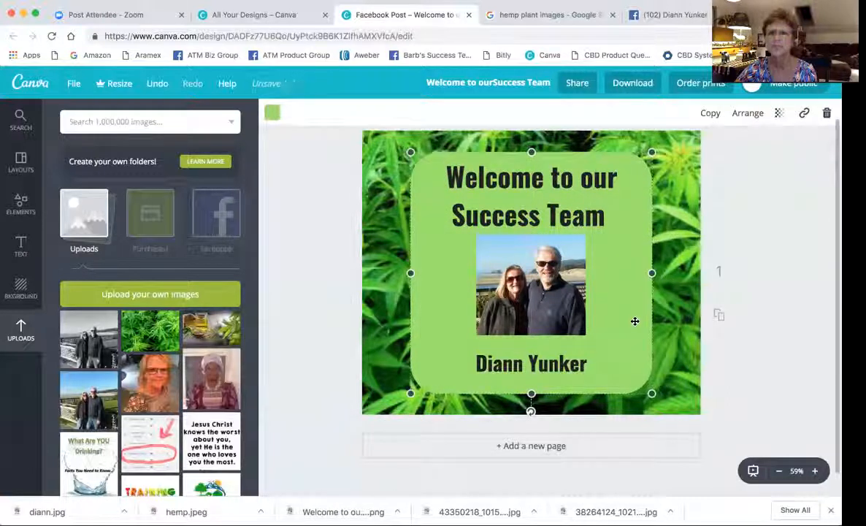
left_click(552, 213)
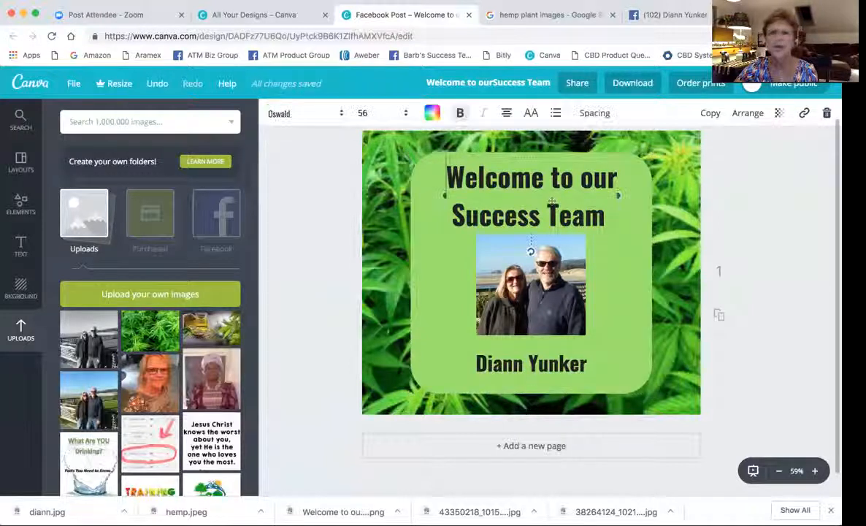
Try the Courgette font on the welcome heading.
left_click(343, 118)
scroll(310, 310, "up", 3)
scroll(311, 310, "up", 5)
scroll(310, 312, "up", 5)
scroll(310, 312, "up", 5)
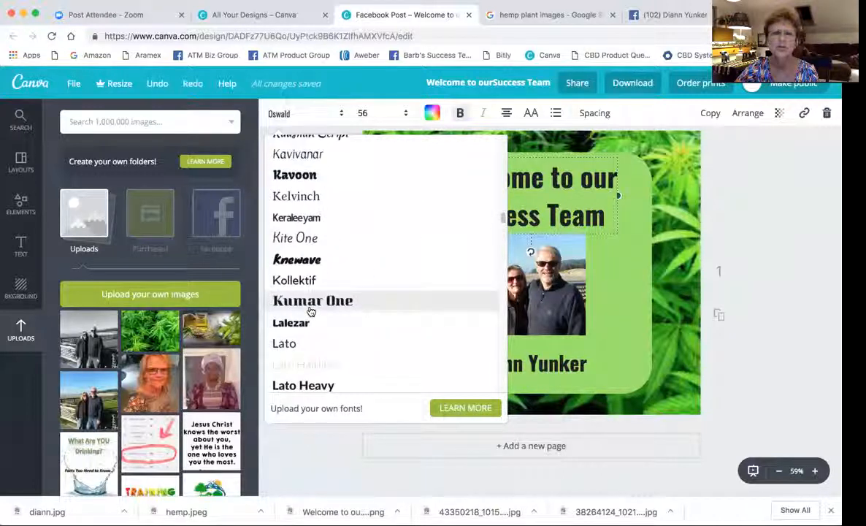
scroll(310, 311, "up", 2)
scroll(310, 312, "up", 3)
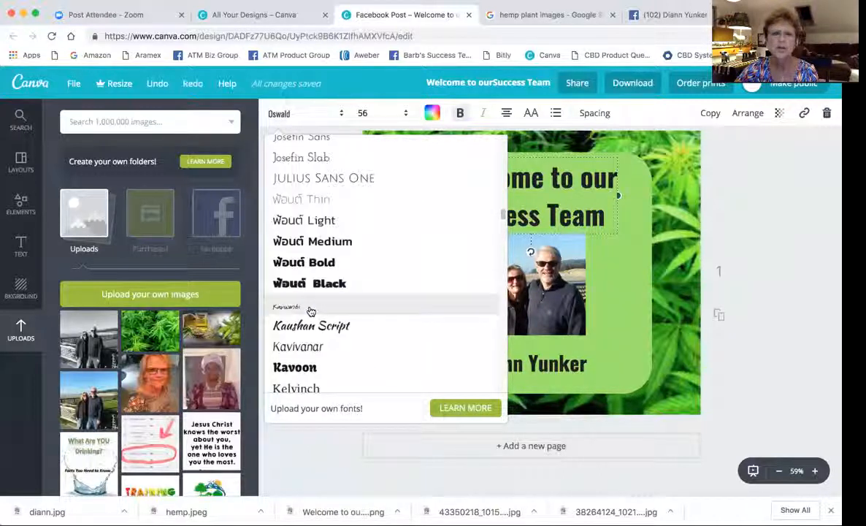
scroll(310, 312, "up", 4)
scroll(311, 312, "up", 10)
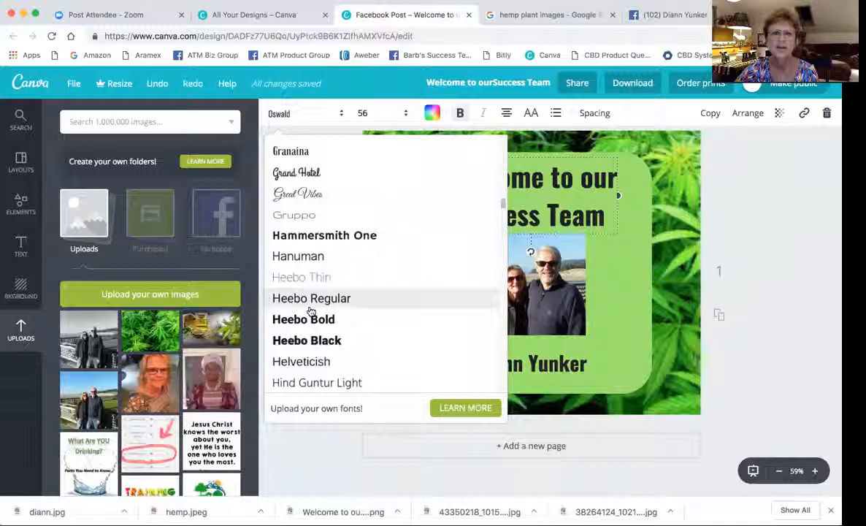
scroll(310, 312, "up", 4)
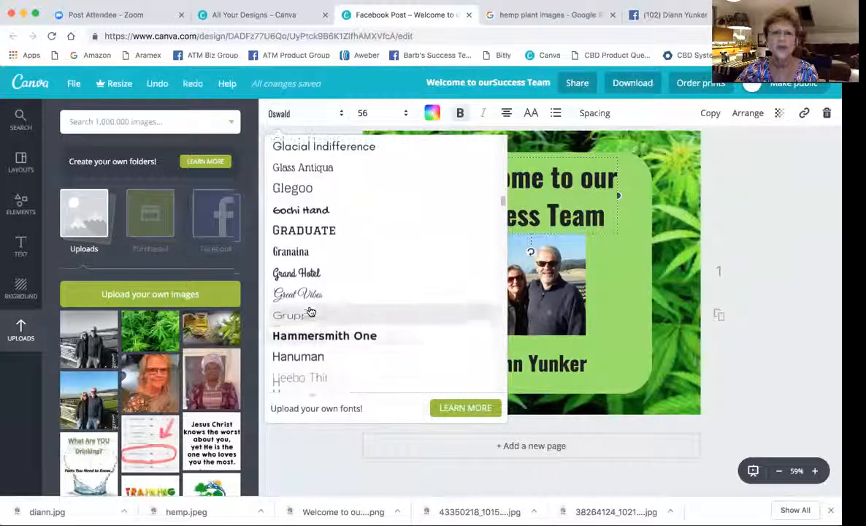
scroll(310, 312, "up", 8)
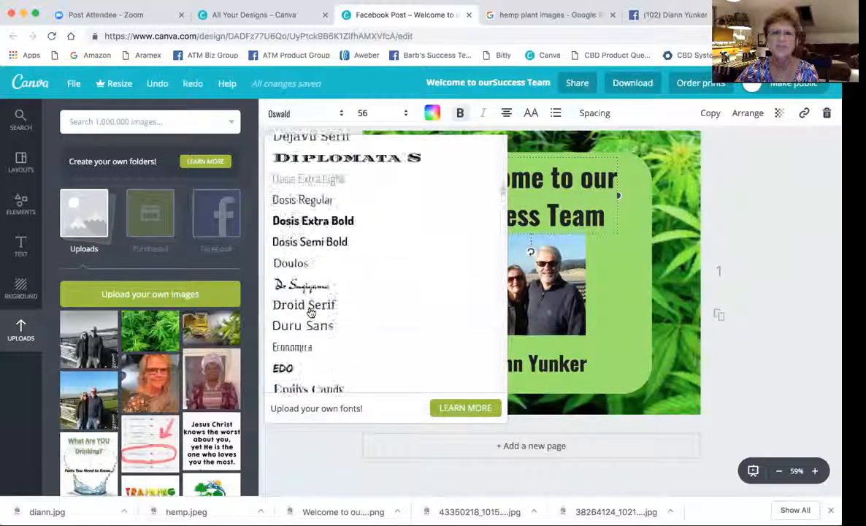
scroll(310, 312, "down", 2)
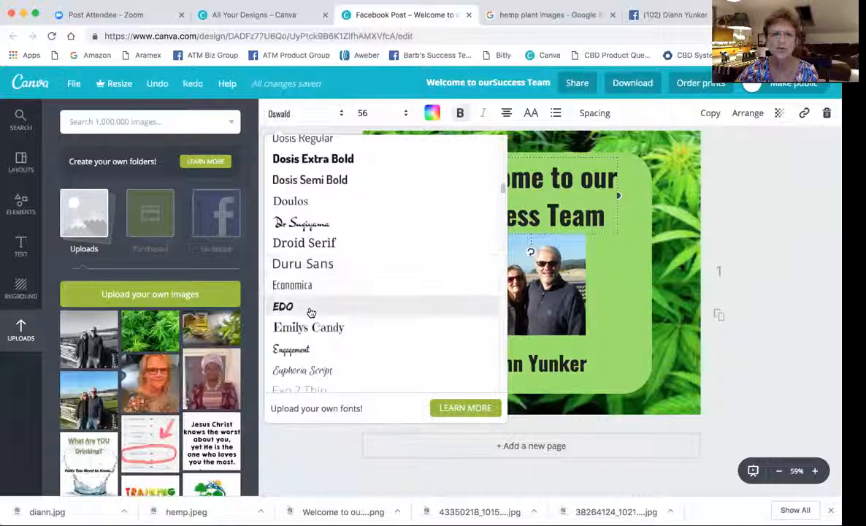
scroll(311, 312, "up", 6)
scroll(311, 312, "up", 3)
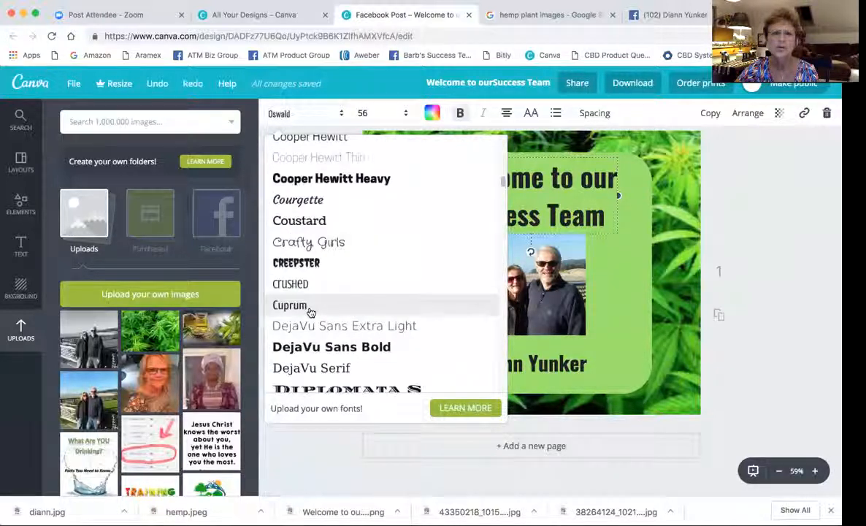
scroll(310, 312, "up", 3)
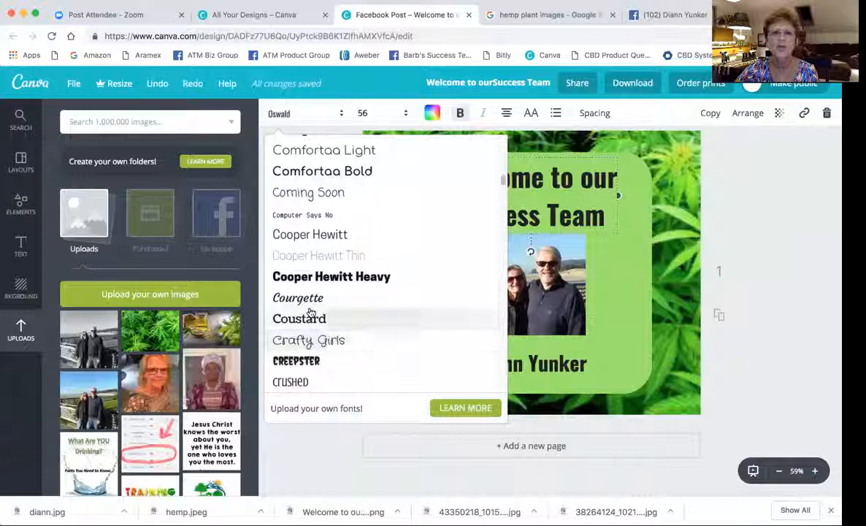
scroll(311, 312, "up", 1)
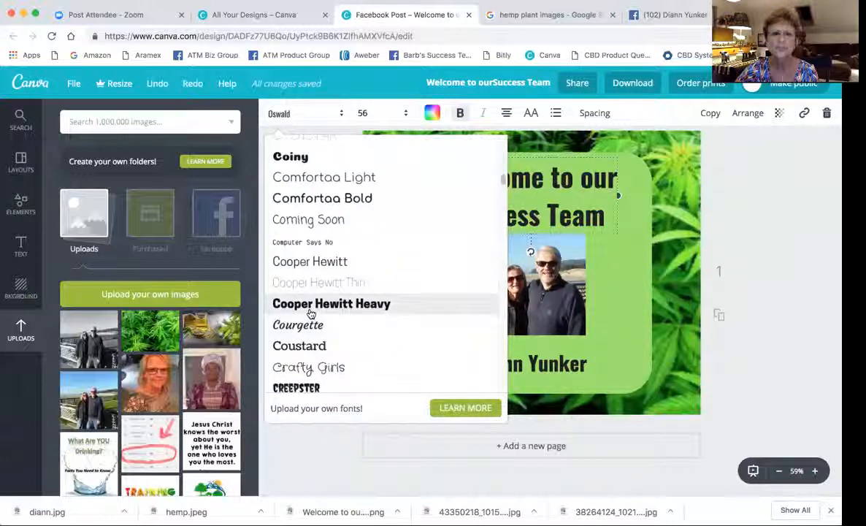
left_click(295, 326)
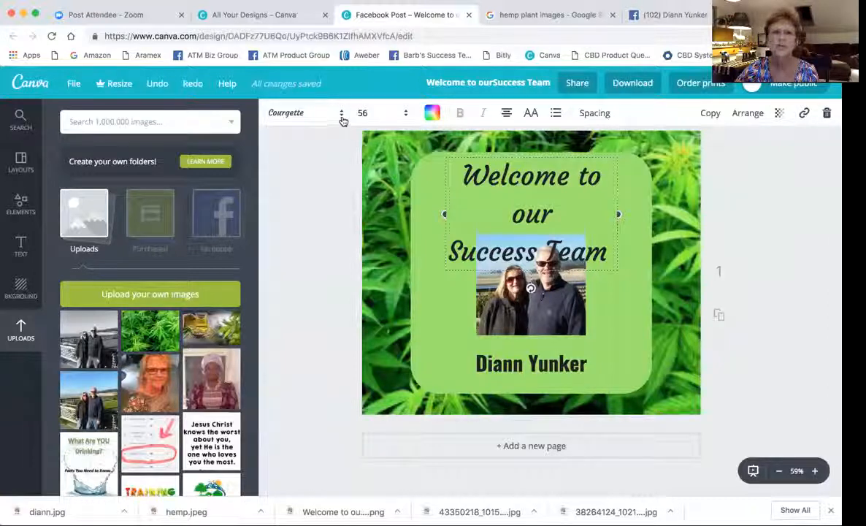
Switch the heading font to Kaushan Script.
left_click(342, 116)
scroll(304, 322, "down", 5)
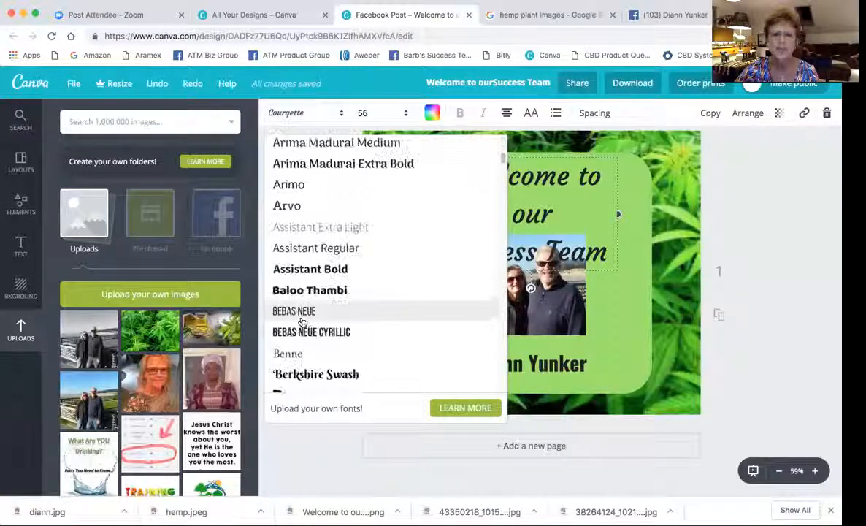
scroll(304, 323, "down", 10)
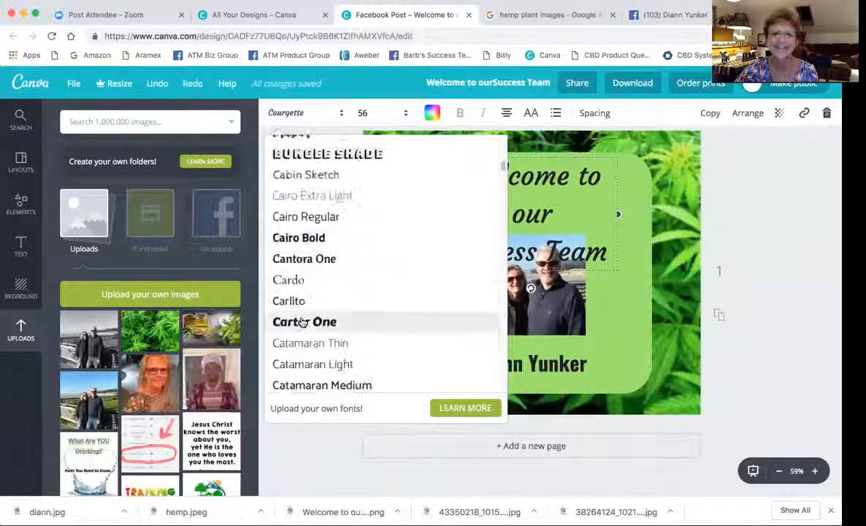
scroll(301, 322, "down", 4)
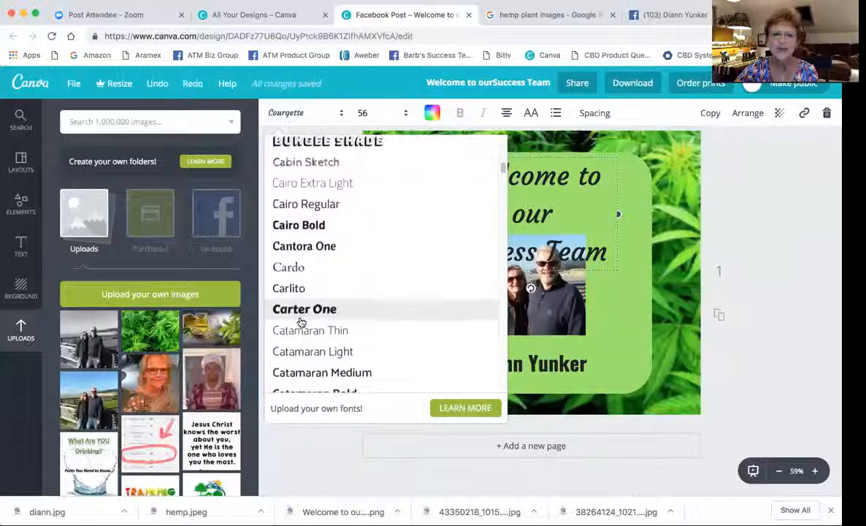
scroll(299, 323, "down", 5)
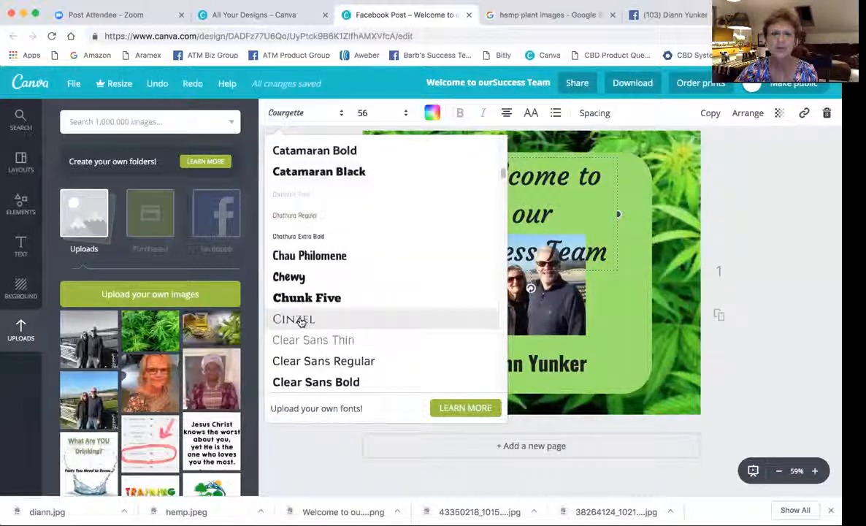
scroll(302, 322, "down", 5)
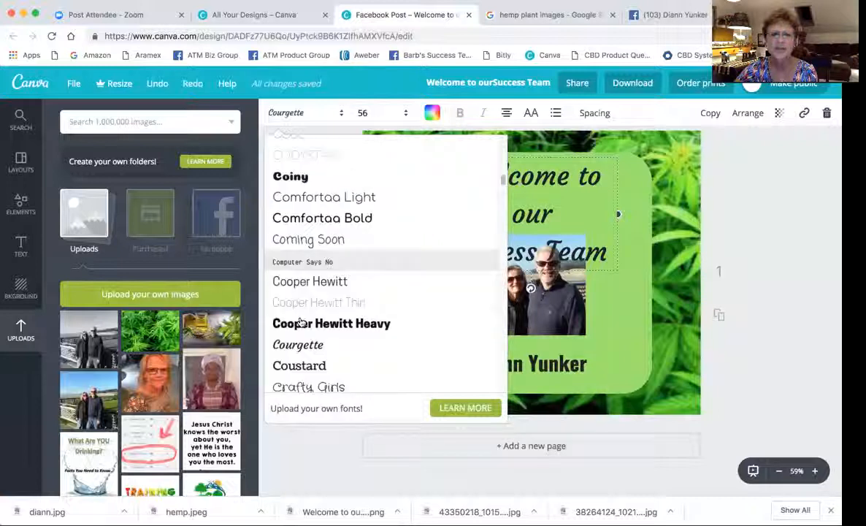
scroll(302, 322, "down", 5)
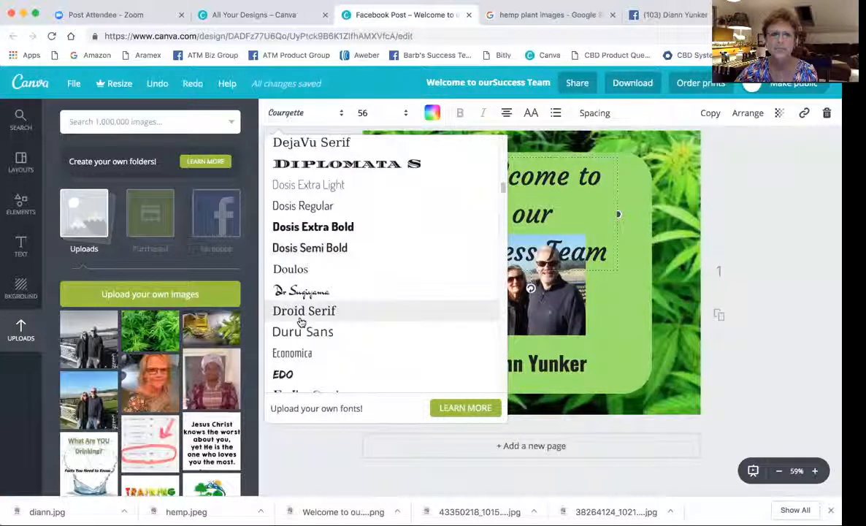
scroll(302, 322, "down", 5)
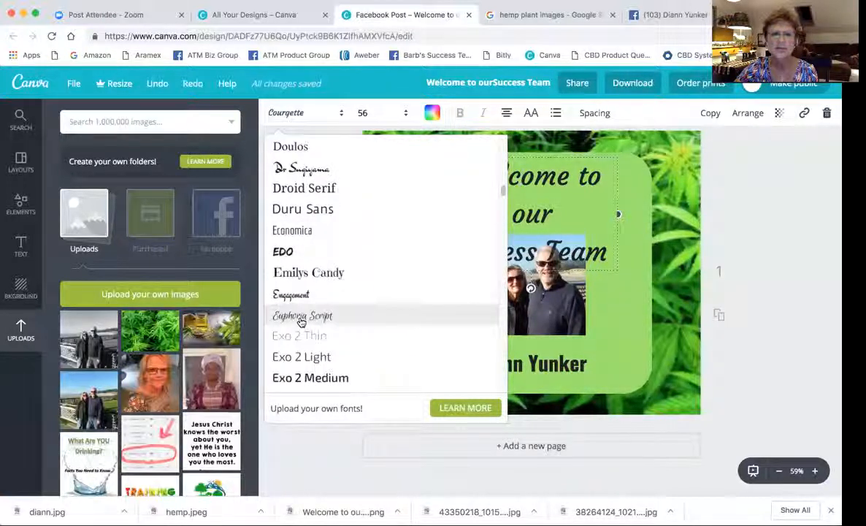
scroll(300, 321, "down", 5)
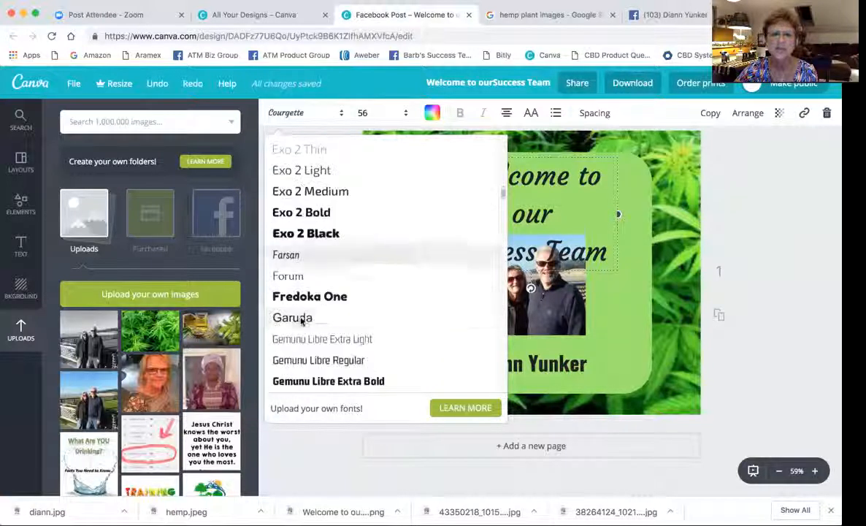
scroll(300, 321, "down", 5)
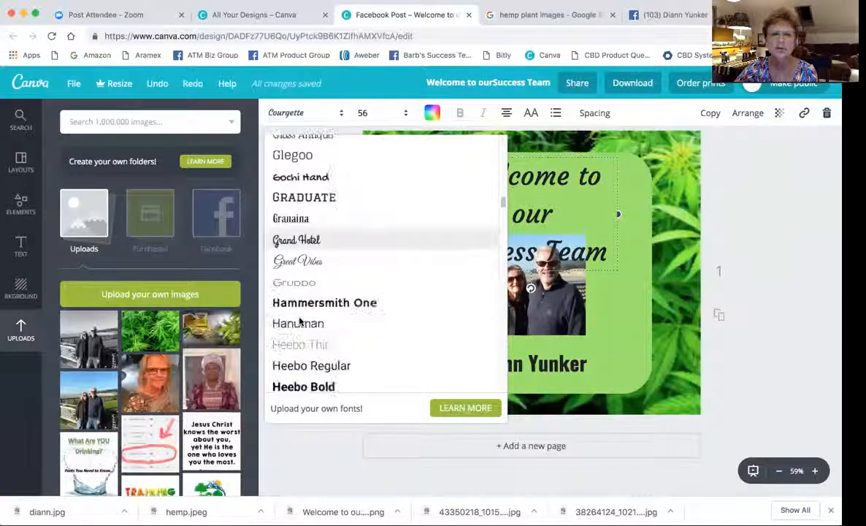
scroll(299, 320, "down", 5)
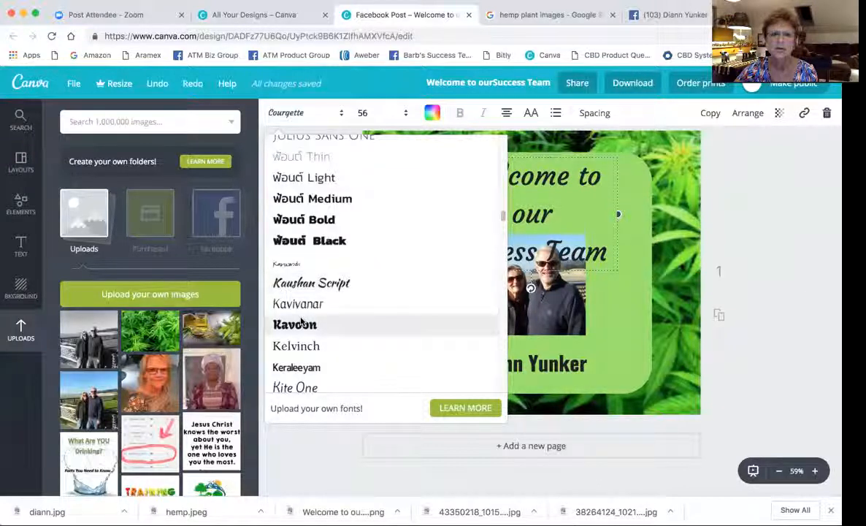
left_click(316, 283)
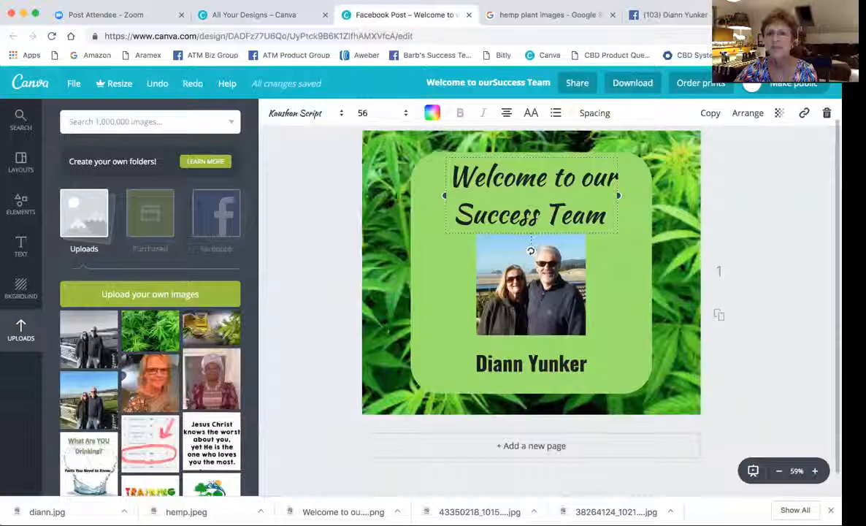
Apply the Racing Sans One font to the heading.
left_click(340, 115)
scroll(312, 293, "down", 5)
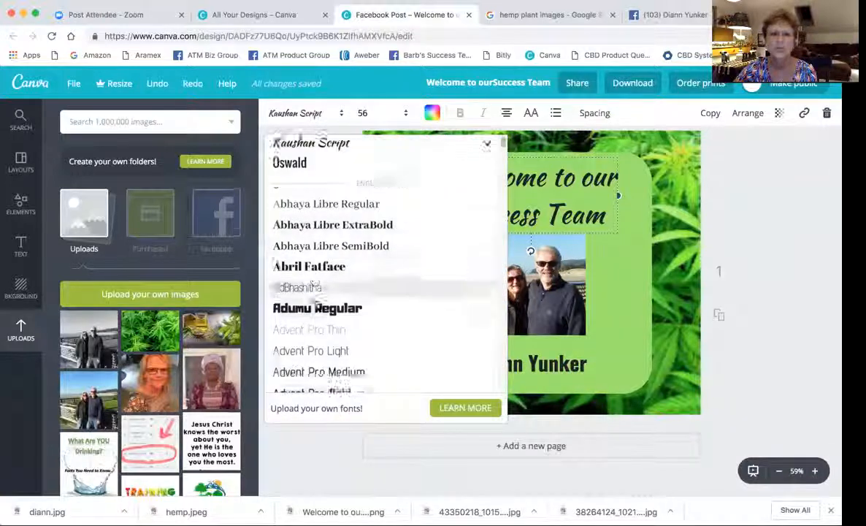
scroll(312, 300, "down", 20)
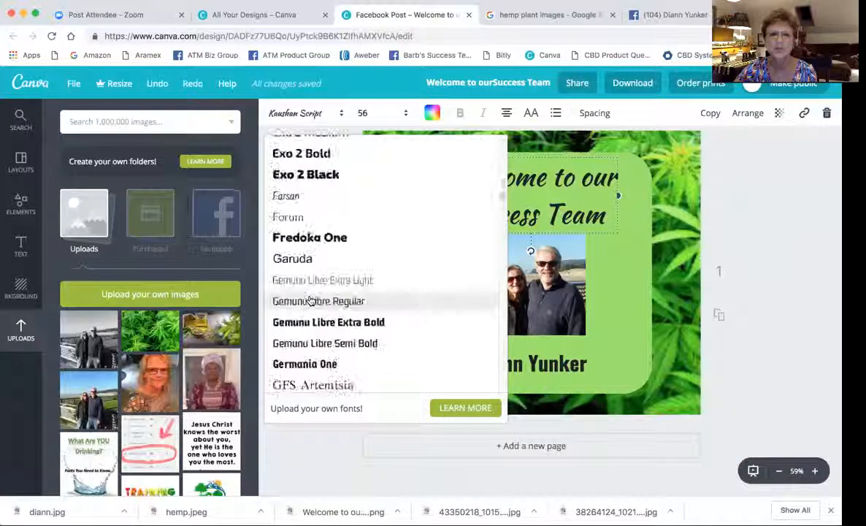
scroll(308, 299, "down", 20)
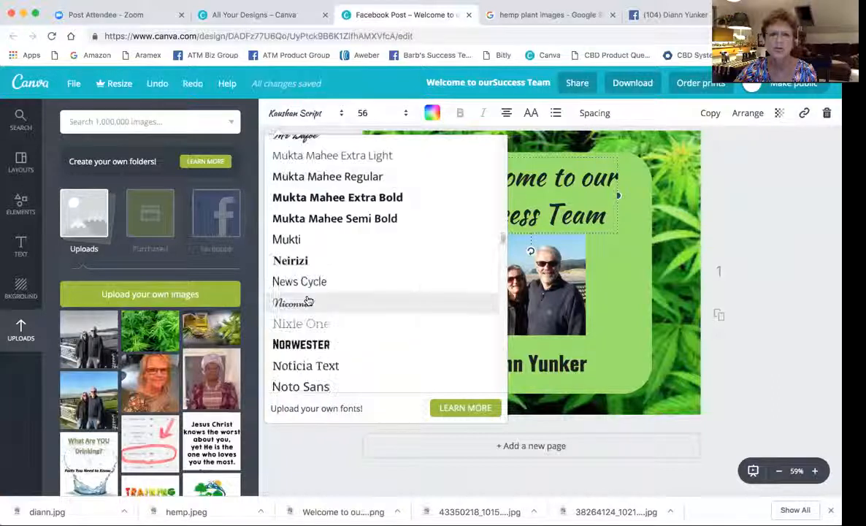
scroll(308, 300, "down", 20)
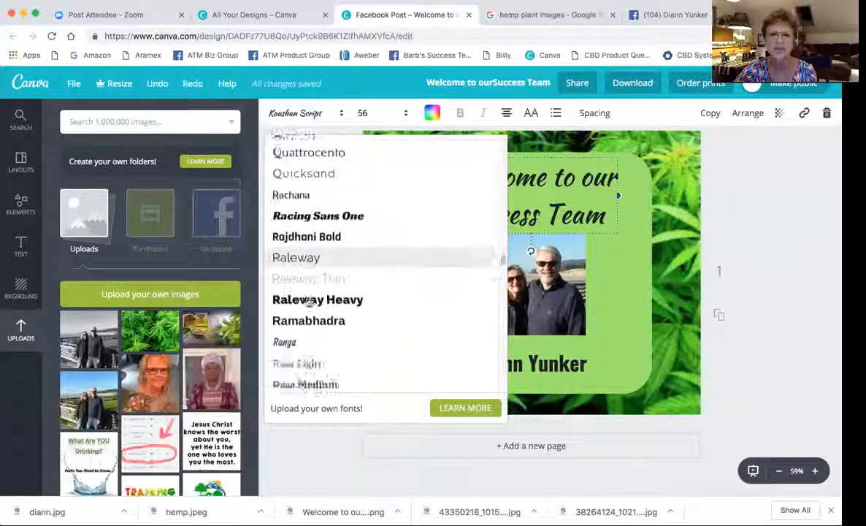
scroll(308, 302, "down", 6)
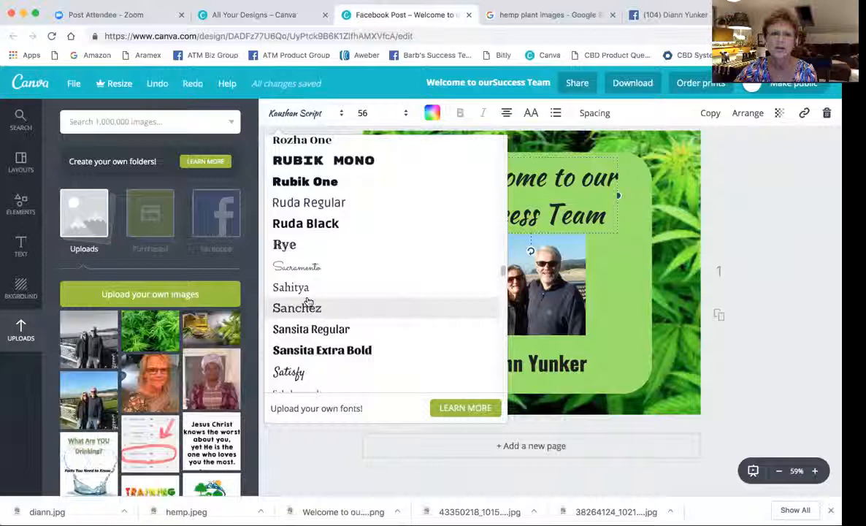
scroll(309, 302, "down", 2)
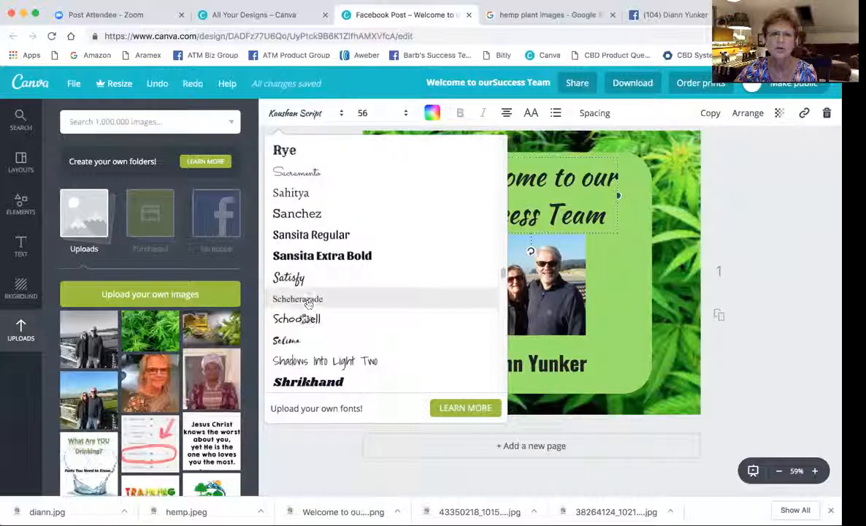
scroll(297, 321, "down", 6)
scroll(298, 321, "down", 8)
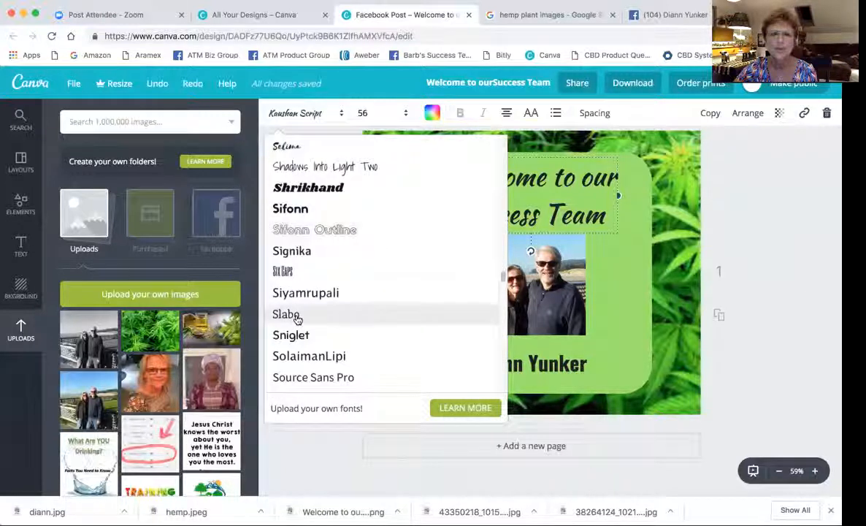
scroll(298, 319, "down", 10)
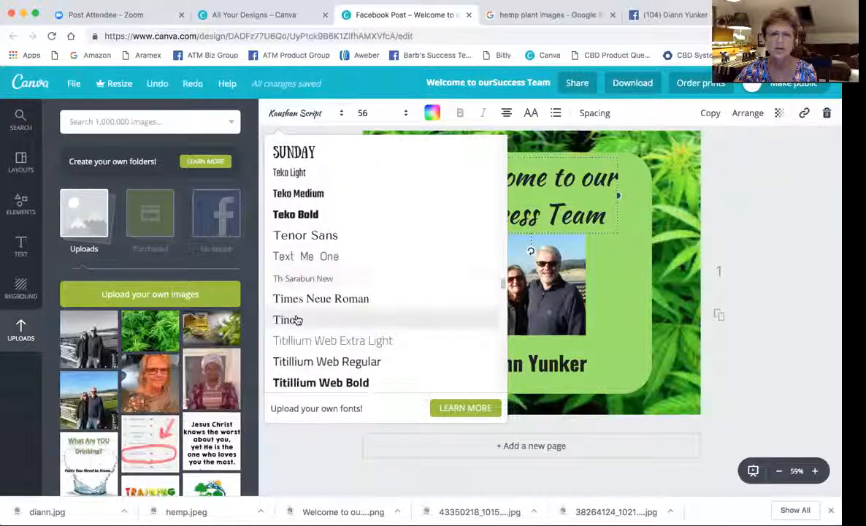
scroll(298, 319, "down", 3)
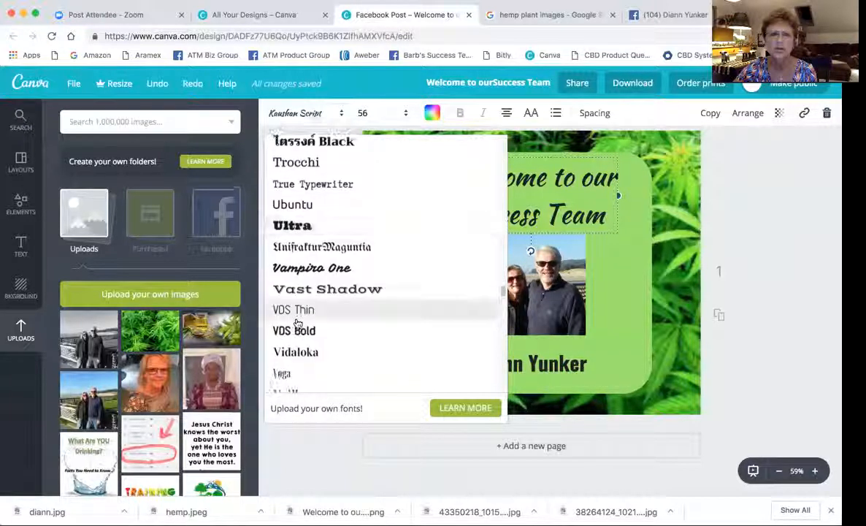
scroll(297, 321, "up", 12)
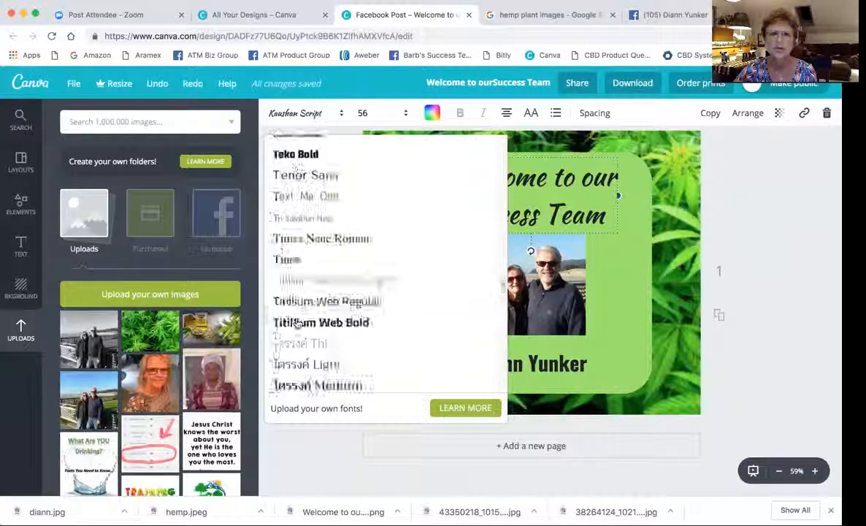
scroll(297, 322, "up", 10)
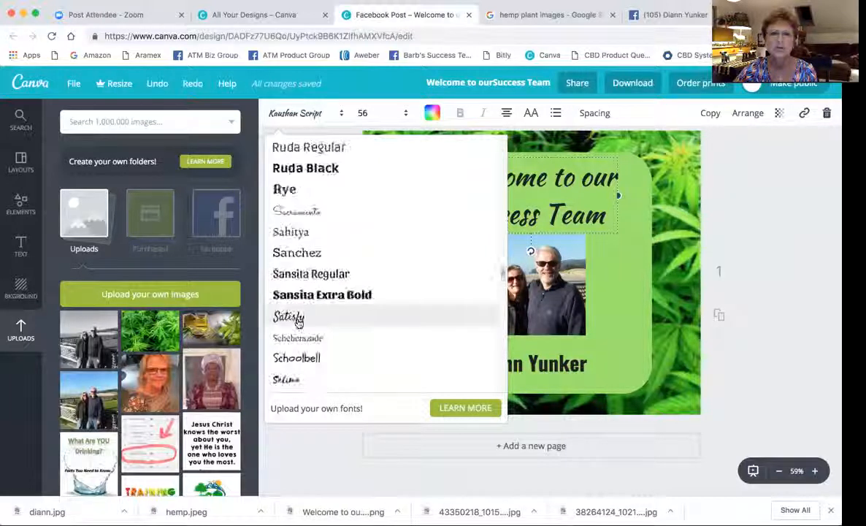
scroll(298, 323, "up", 6)
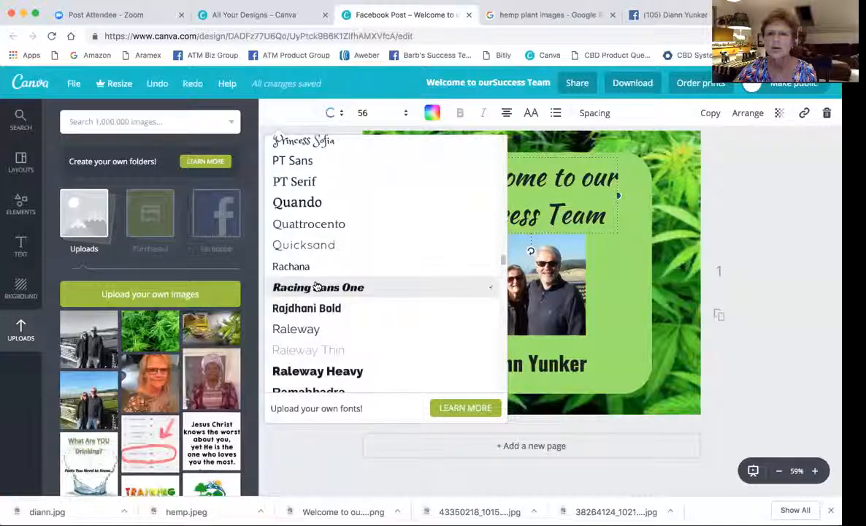
left_click(316, 287)
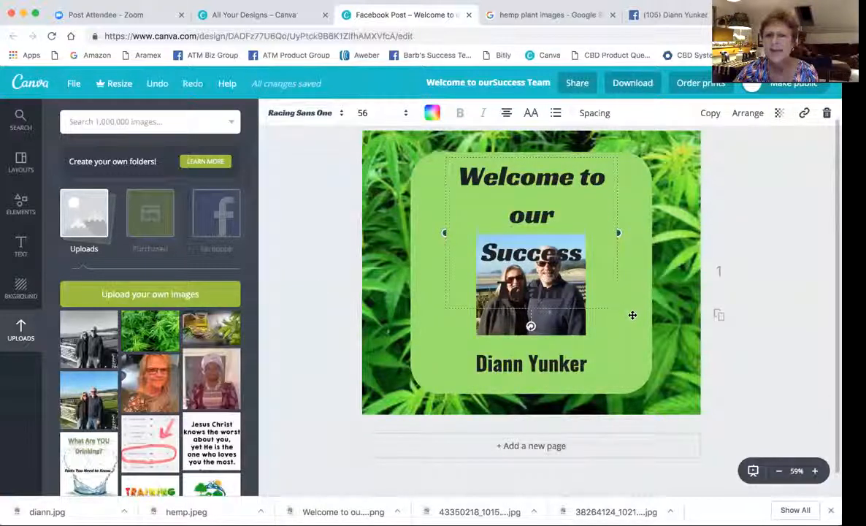
Restore the accidentally deleted heading and widen it into 'Welcome to our' / 'Success Team' lines.
key("Delete")
left_click(617, 268)
key("super+z")
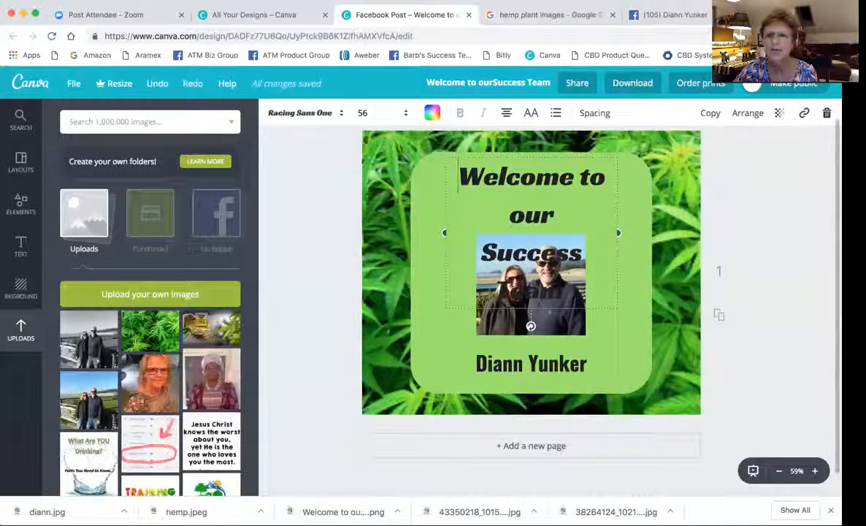
left_click_drag(618, 231, 649, 229)
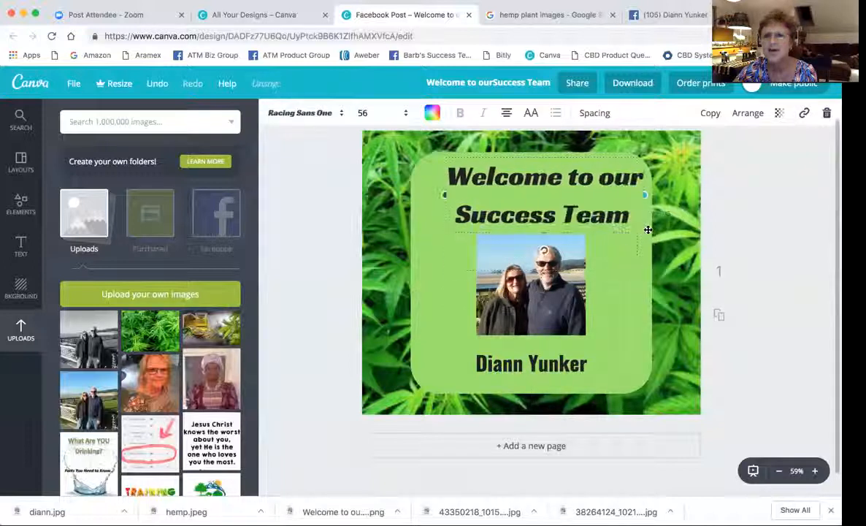
mouse_move(438, 193)
left_mouse_down()
mouse_move(418, 193)
mouse_move(496, 196)
mouse_move(423, 192)
left_mouse_up()
left_click(619, 290)
left_click_drag(599, 208, 595, 209)
left_click(627, 290)
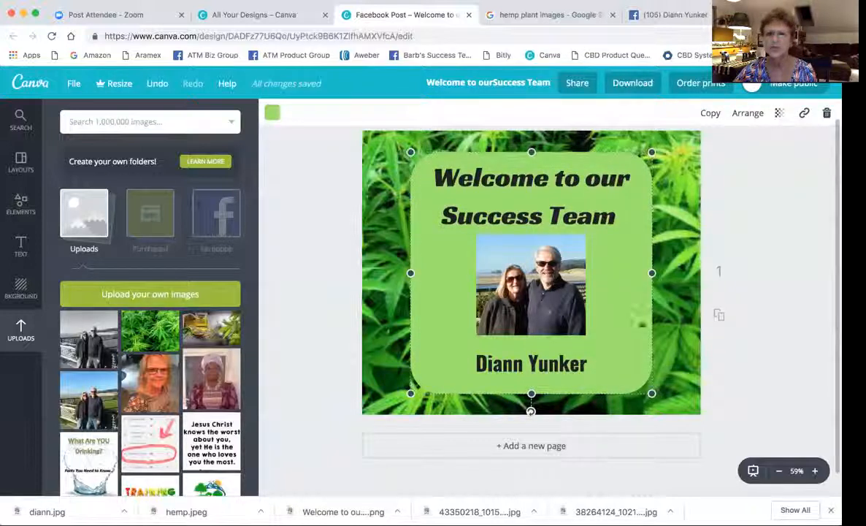
Change the member's name text below the photo from size 42 to 56.
left_click(577, 366)
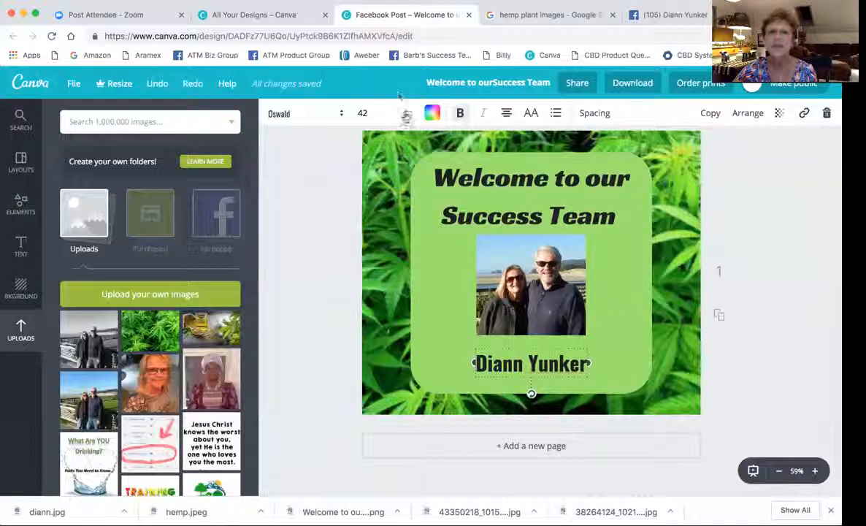
left_click(406, 115)
left_click(365, 309)
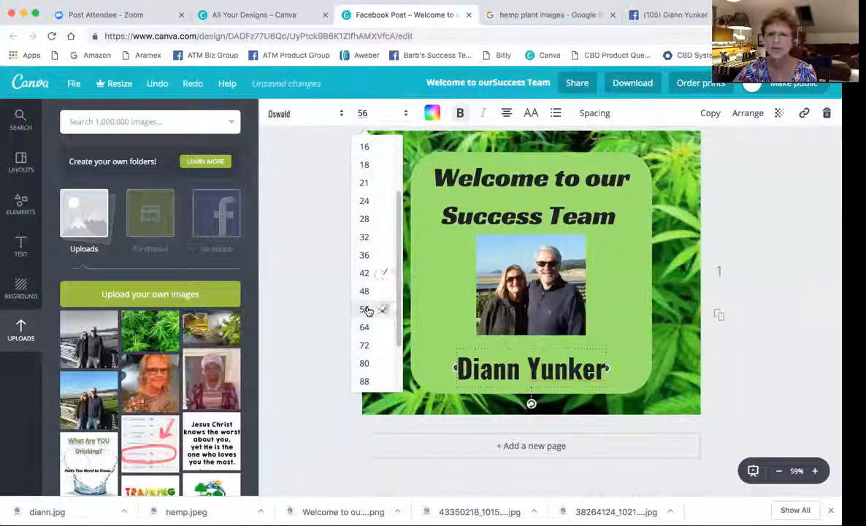
left_click(632, 334)
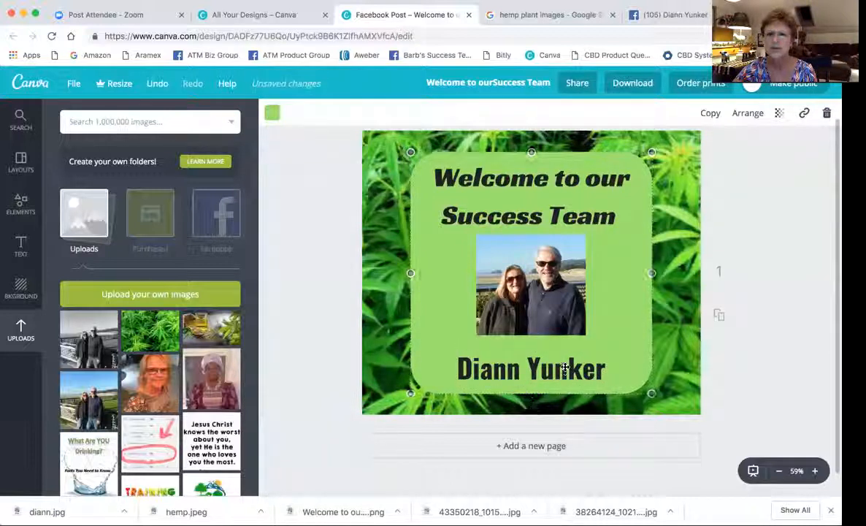
left_click(748, 326)
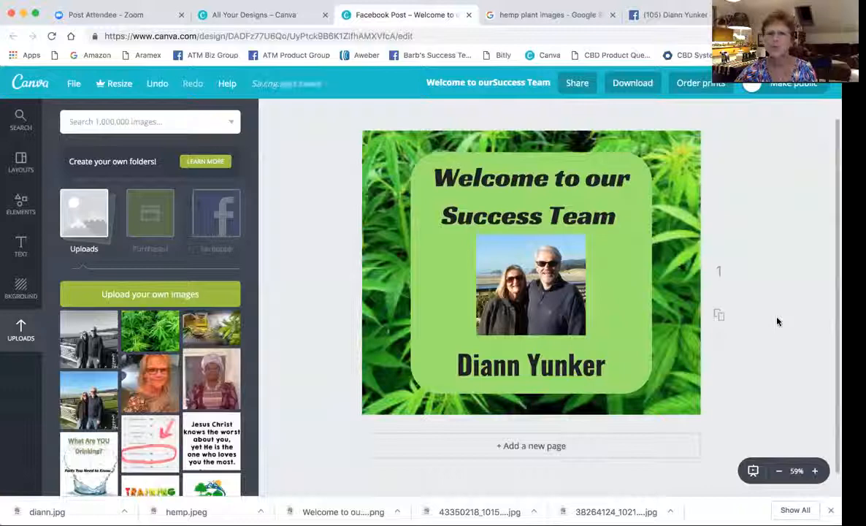
Download the post as PNG 'Welcome to our Success Team' to the Desktop, then go to Zoom.
left_click(634, 83)
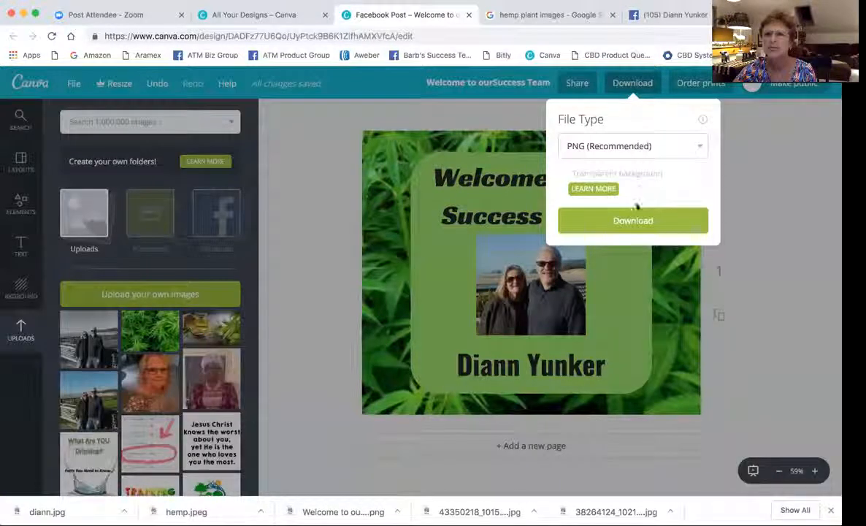
left_click(631, 222)
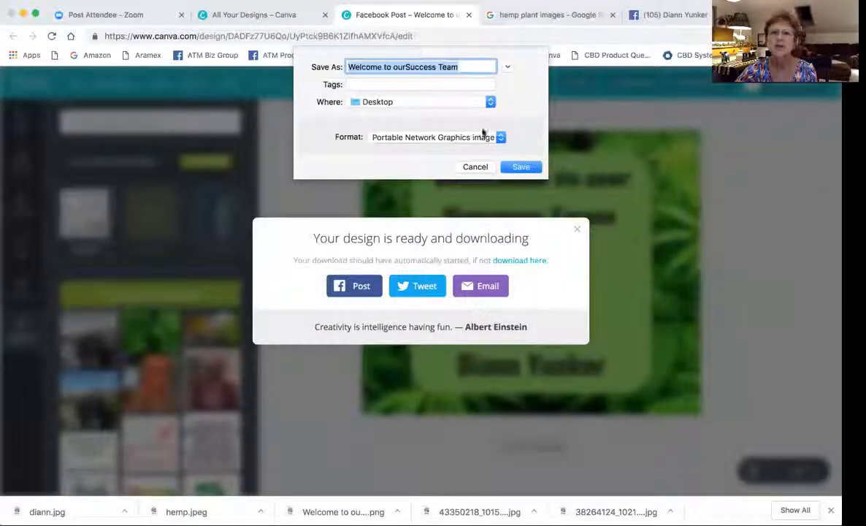
left_click(518, 167)
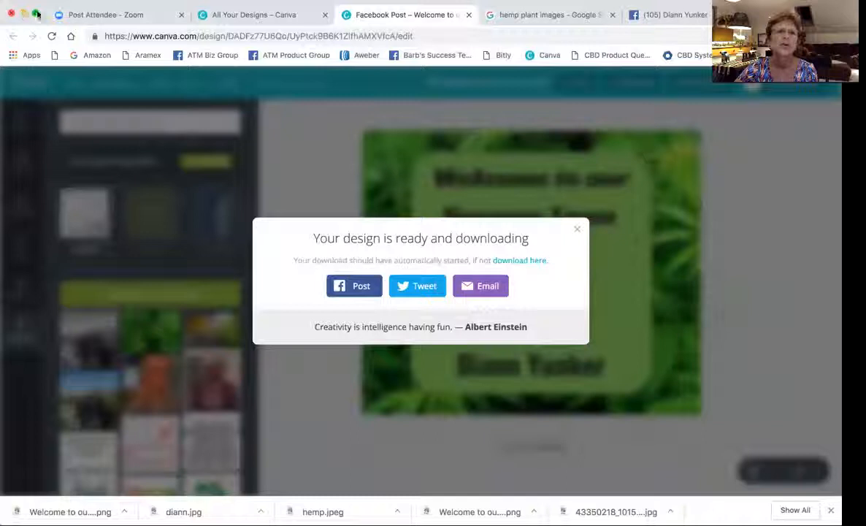
left_click(158, 15)
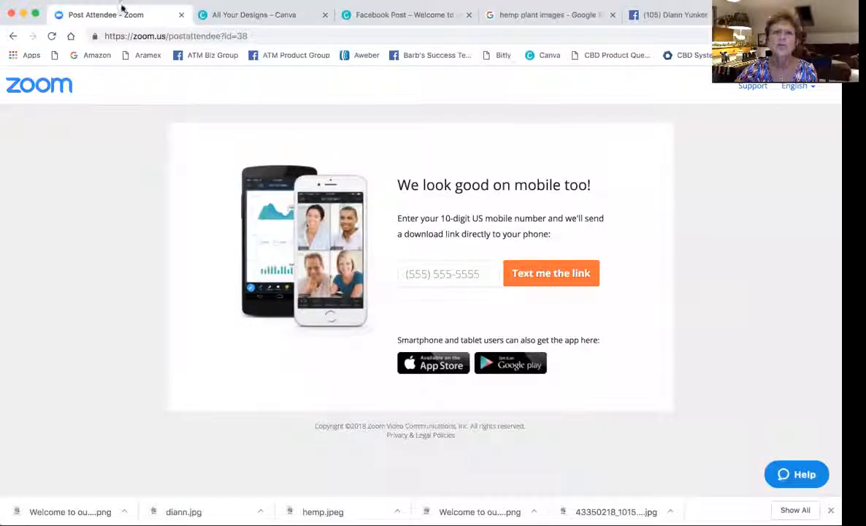
Drag the downloaded post image, then return to the All Your Designs – Canva tab.
left_click_drag(66, 511, 35, 488)
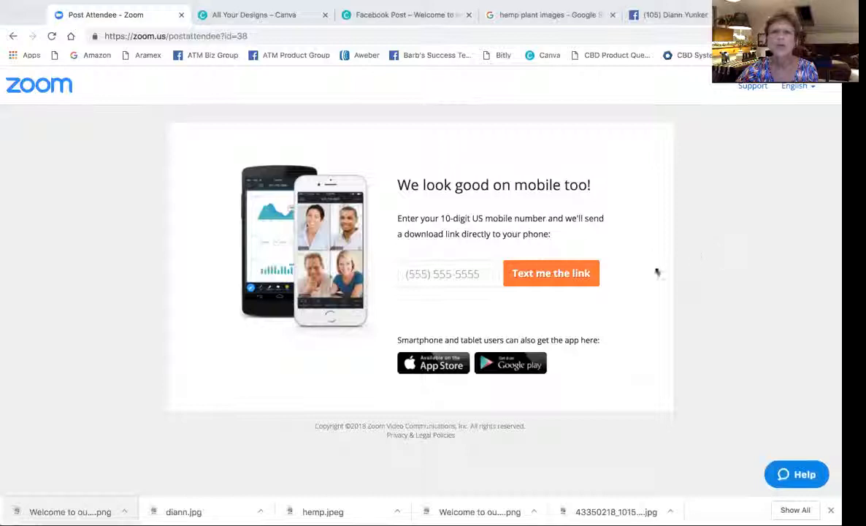
left_click(279, 15)
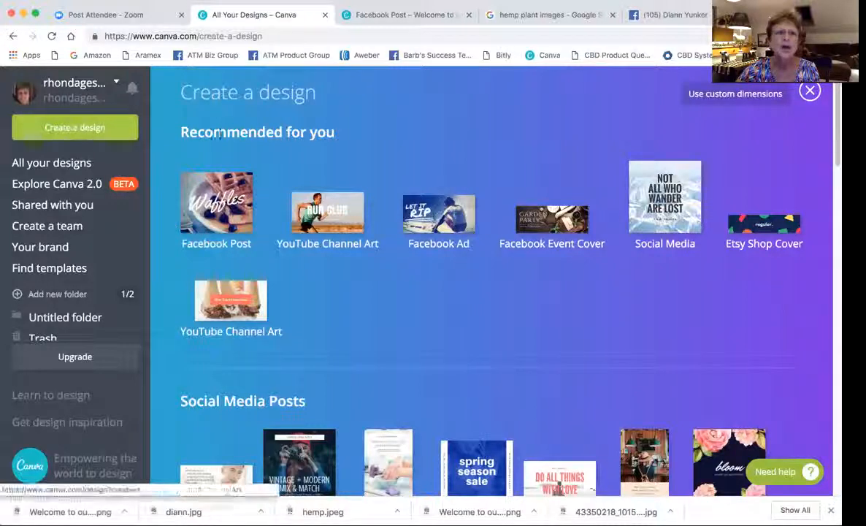
Open the 'Welcome to ourHempworx Team' design from All your designs.
scroll(363, 306, "down", 10)
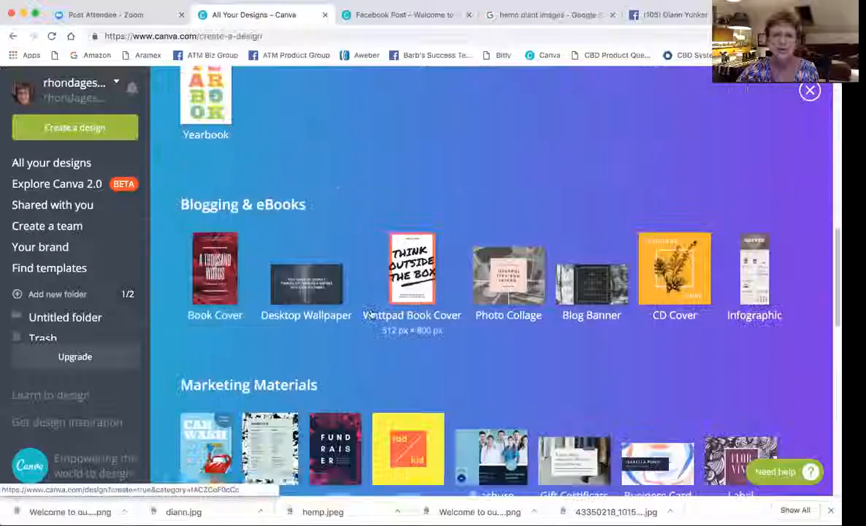
scroll(373, 310, "up", 10)
left_click(65, 165)
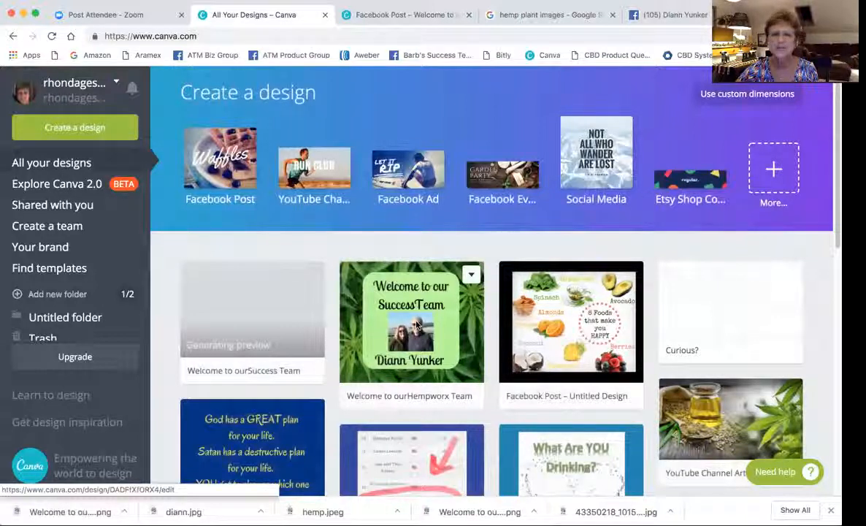
left_click(418, 324)
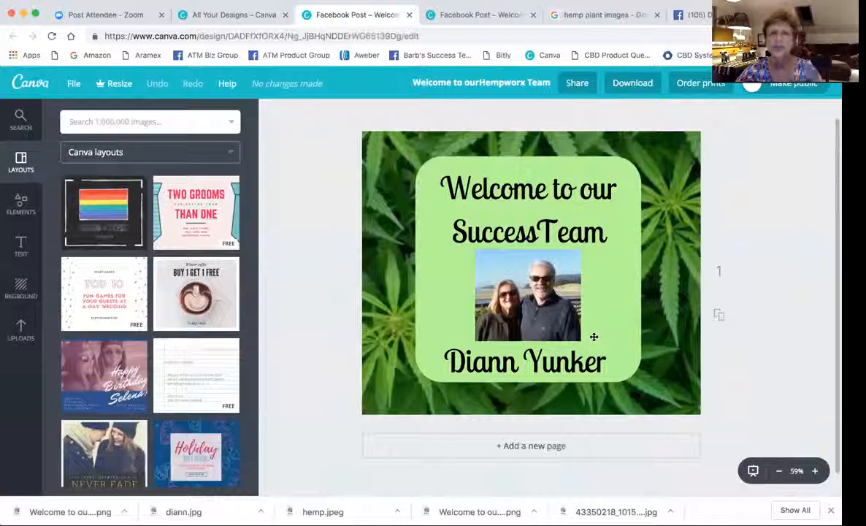
Delete the heading-and-name text box and the couple photo, leaving the empty green square.
left_click(561, 353)
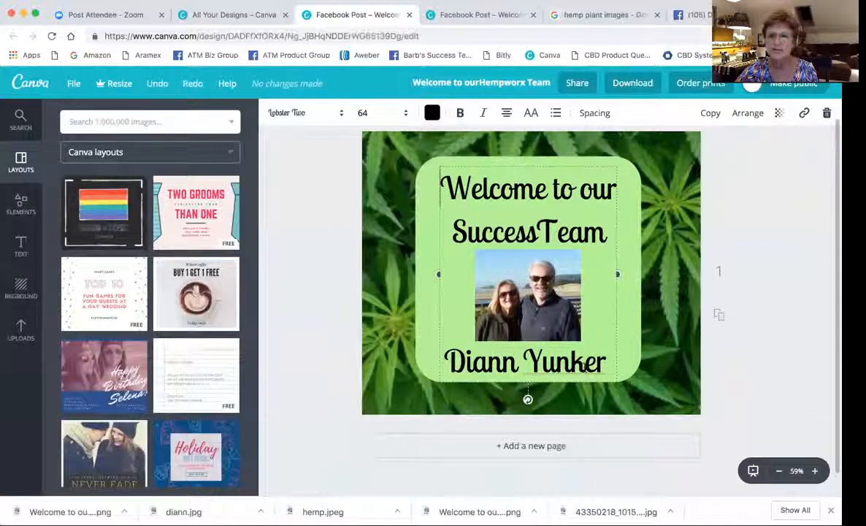
key("BackSpace")
key("BackSpace")
key("BackSpace")
key("BackSpace")
key("BackSpace")
key("BackSpace")
key("BackSpace")
key("BackSpace")
key("BackSpace")
key("BackSpace")
key("BackSpace")
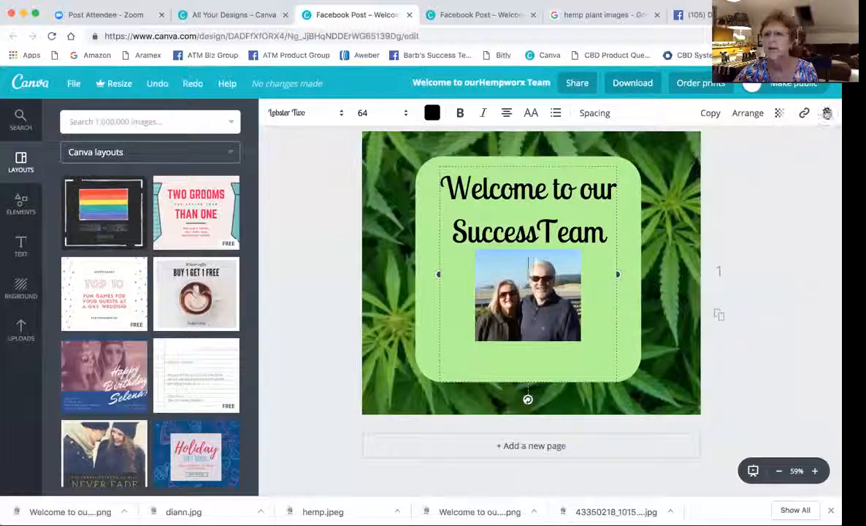
left_click(827, 113)
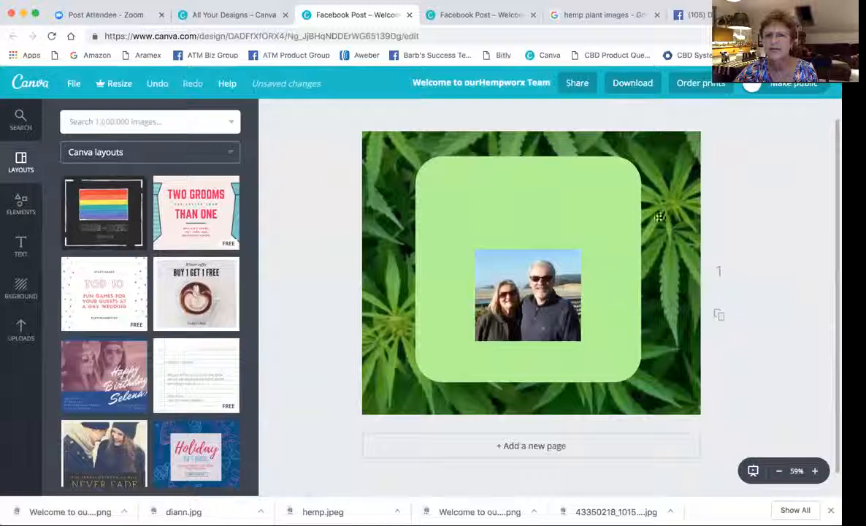
left_click(511, 288)
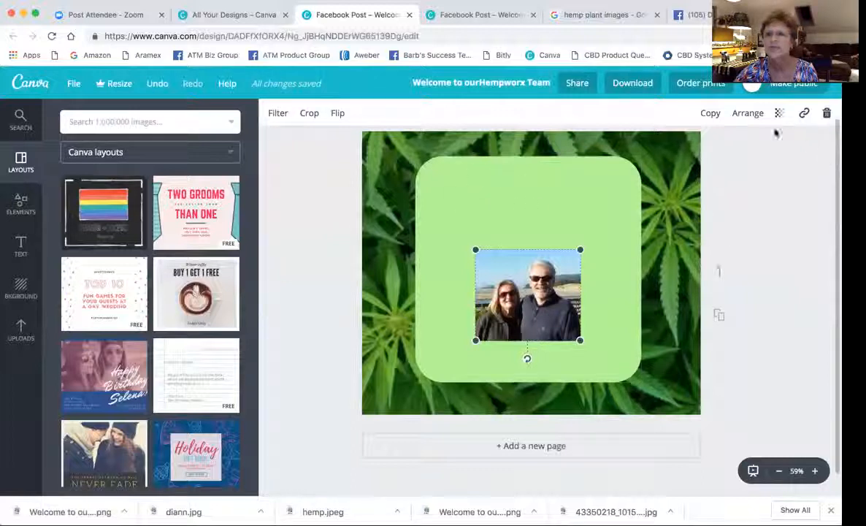
left_click(827, 113)
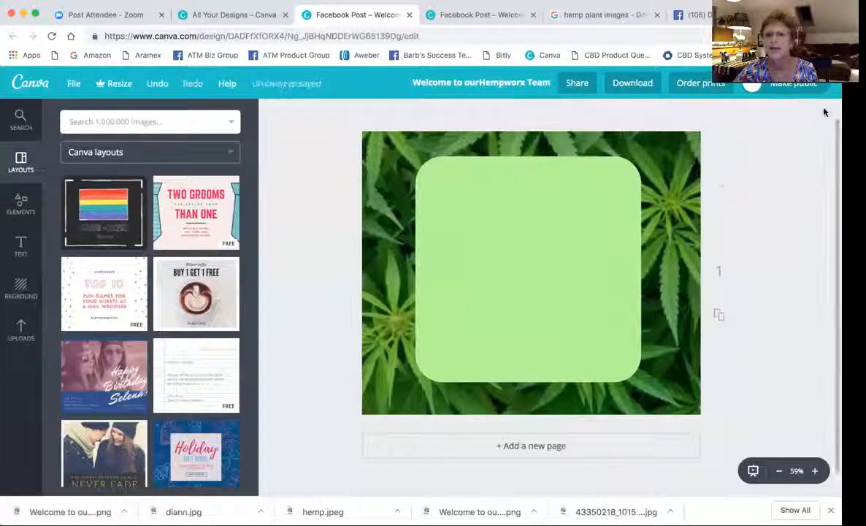